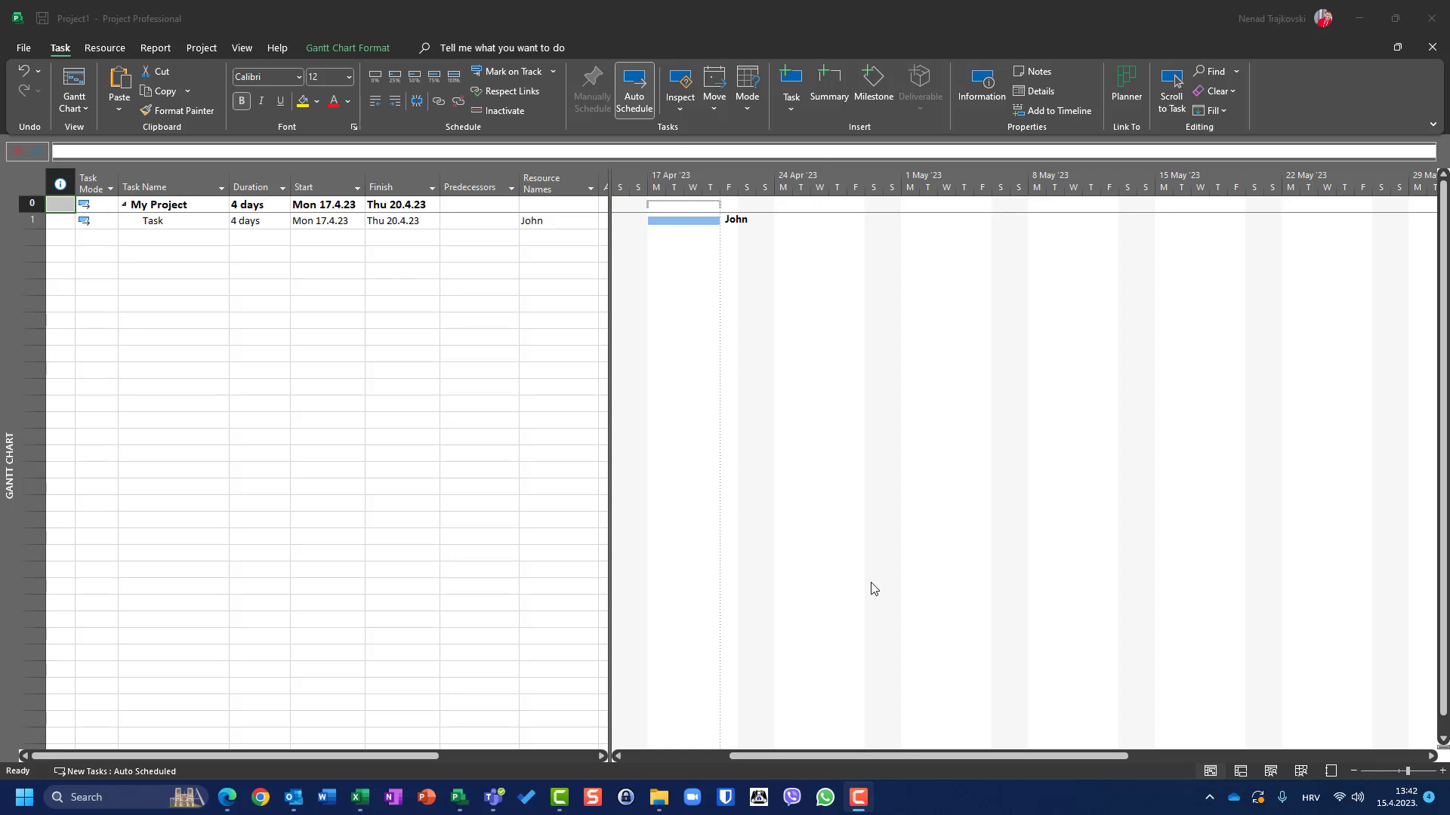
- Show the selected task in the Task Usage view and bring its work from the week of 17 April 2023 into view
{"action": "left_click", "coordinate": [187, 226]}
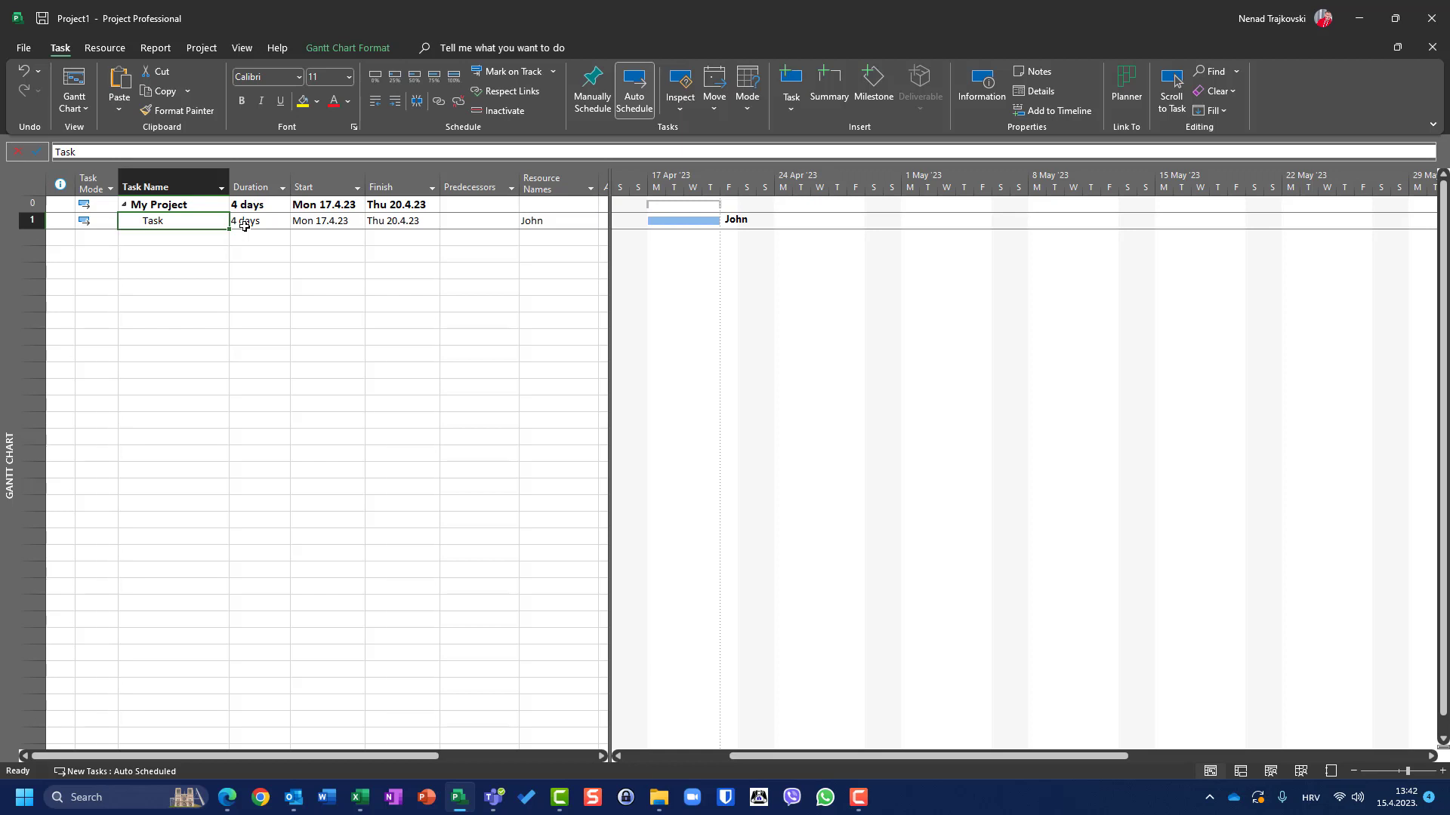
{"action": "left_click", "coordinate": [241, 48]}
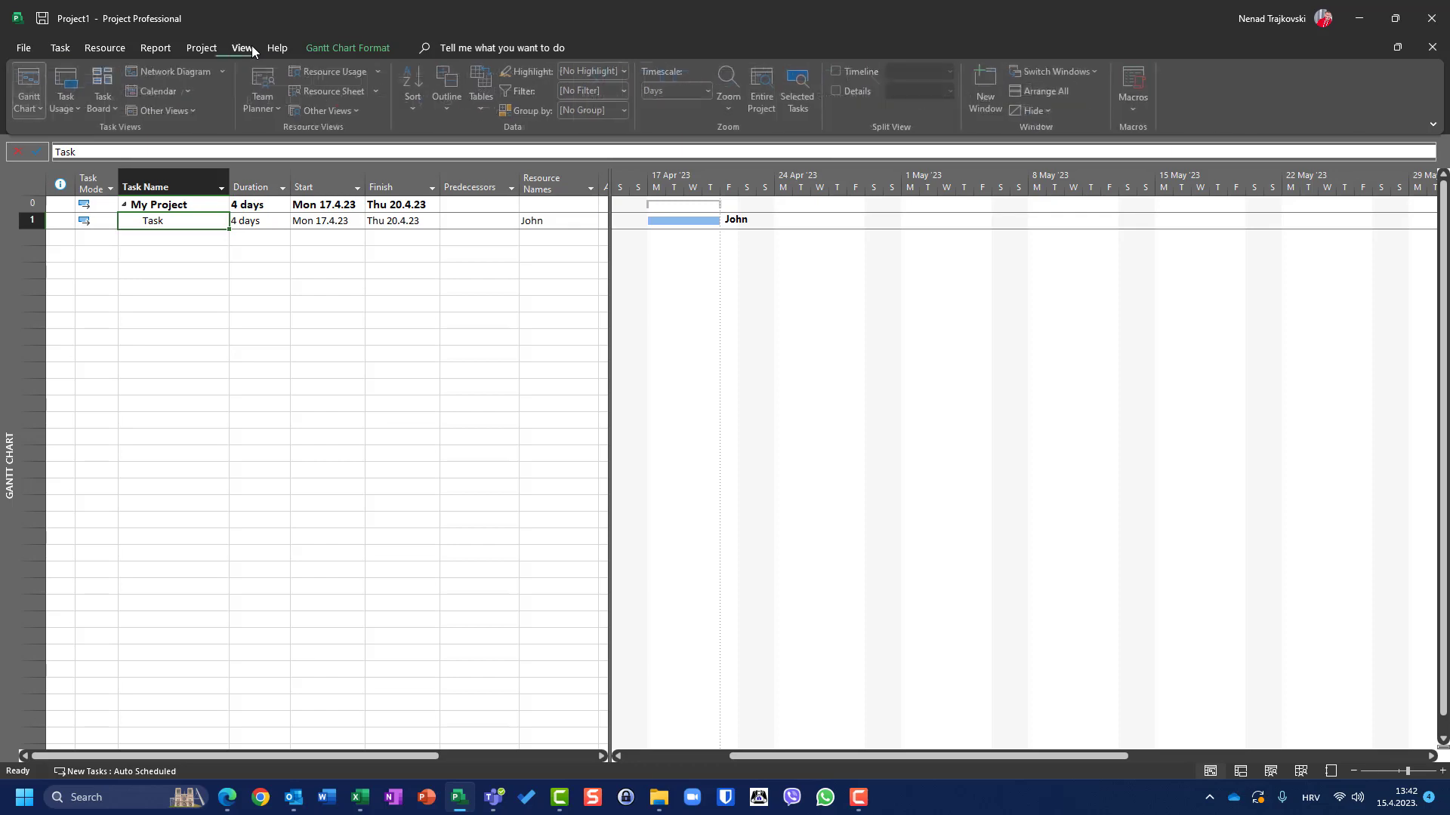
{"action": "left_click", "coordinate": [69, 89]}
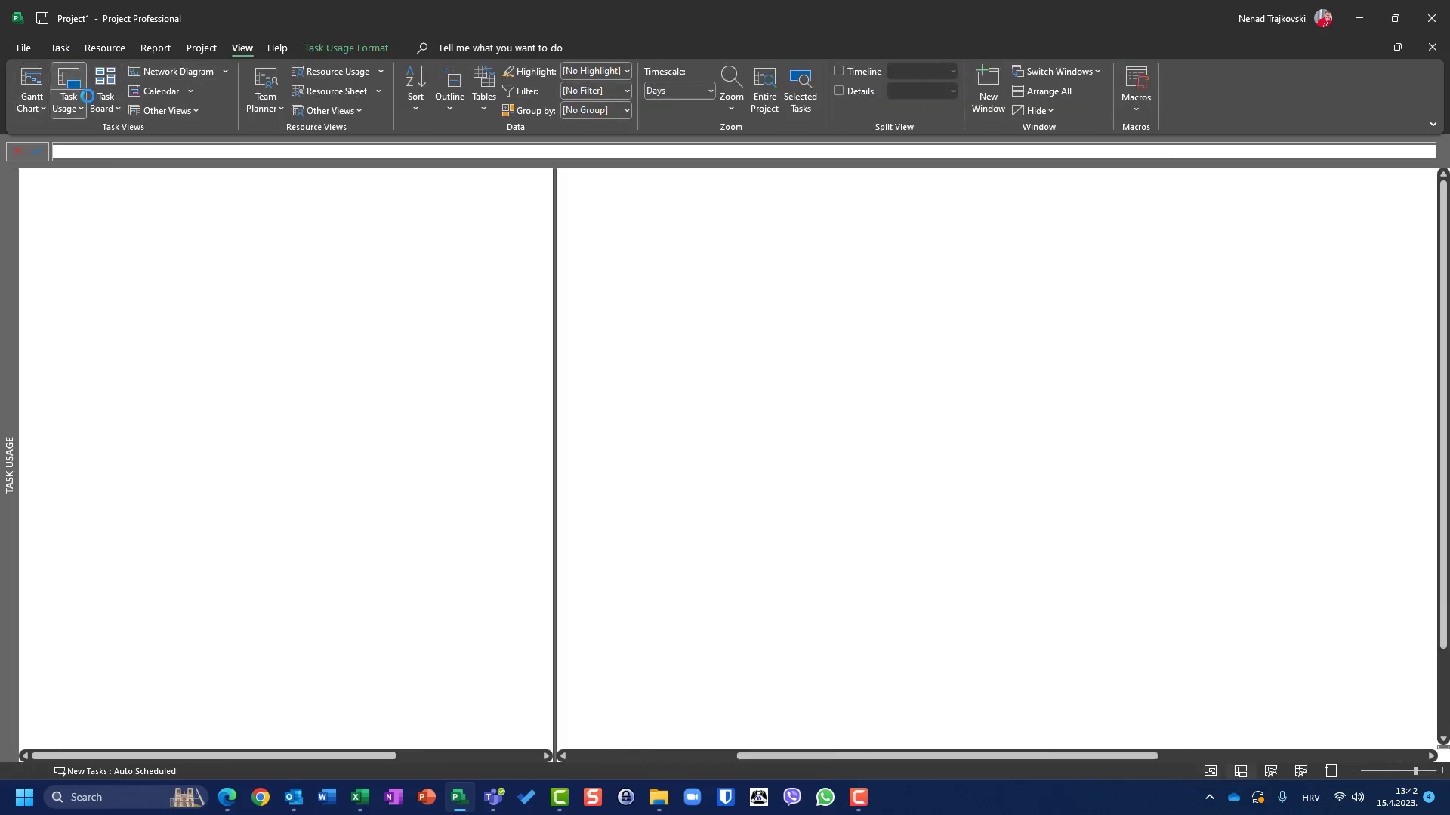
{"action": "right_click", "coordinate": [179, 244]}
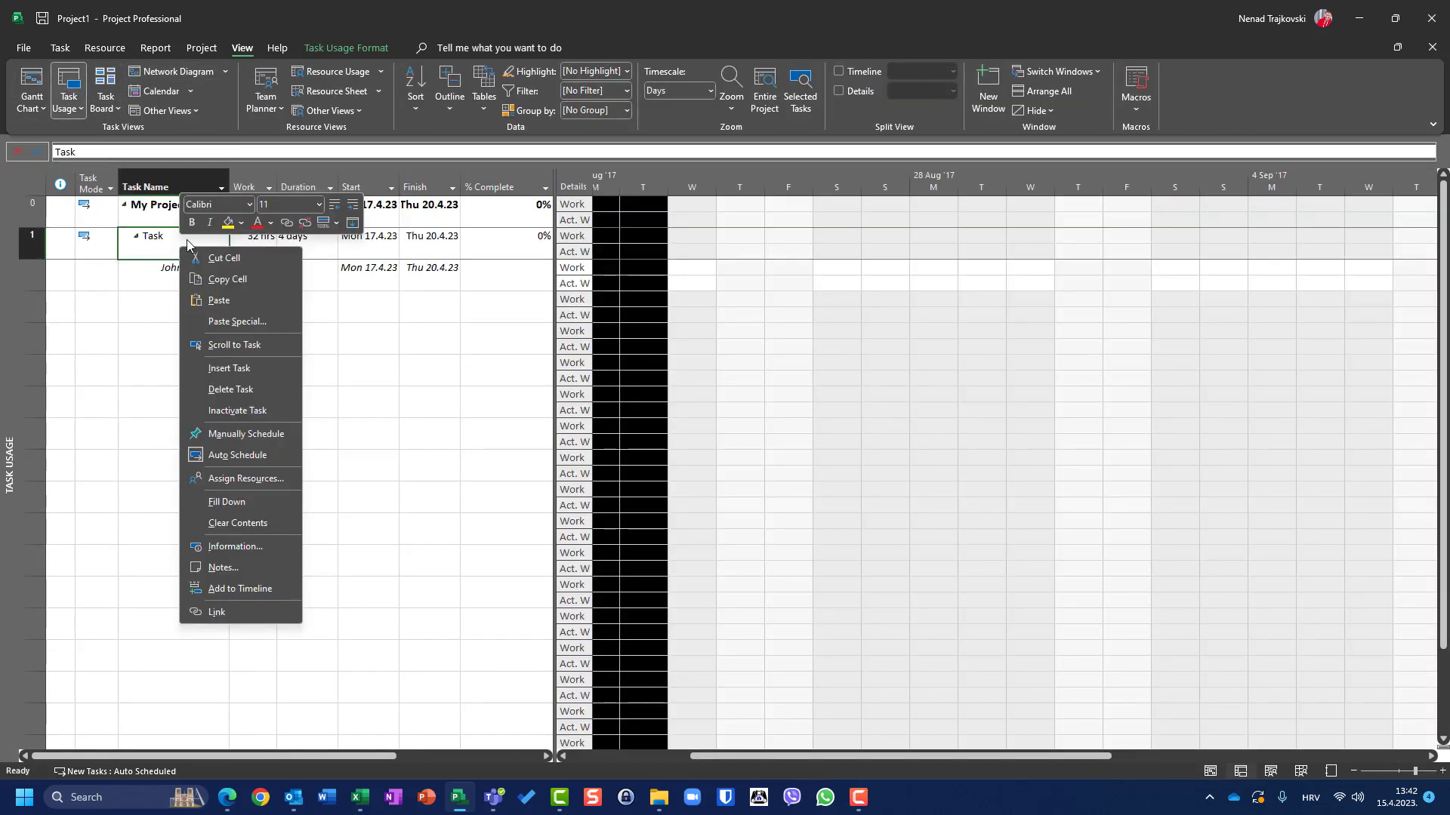
{"action": "left_click", "coordinate": [239, 345]}
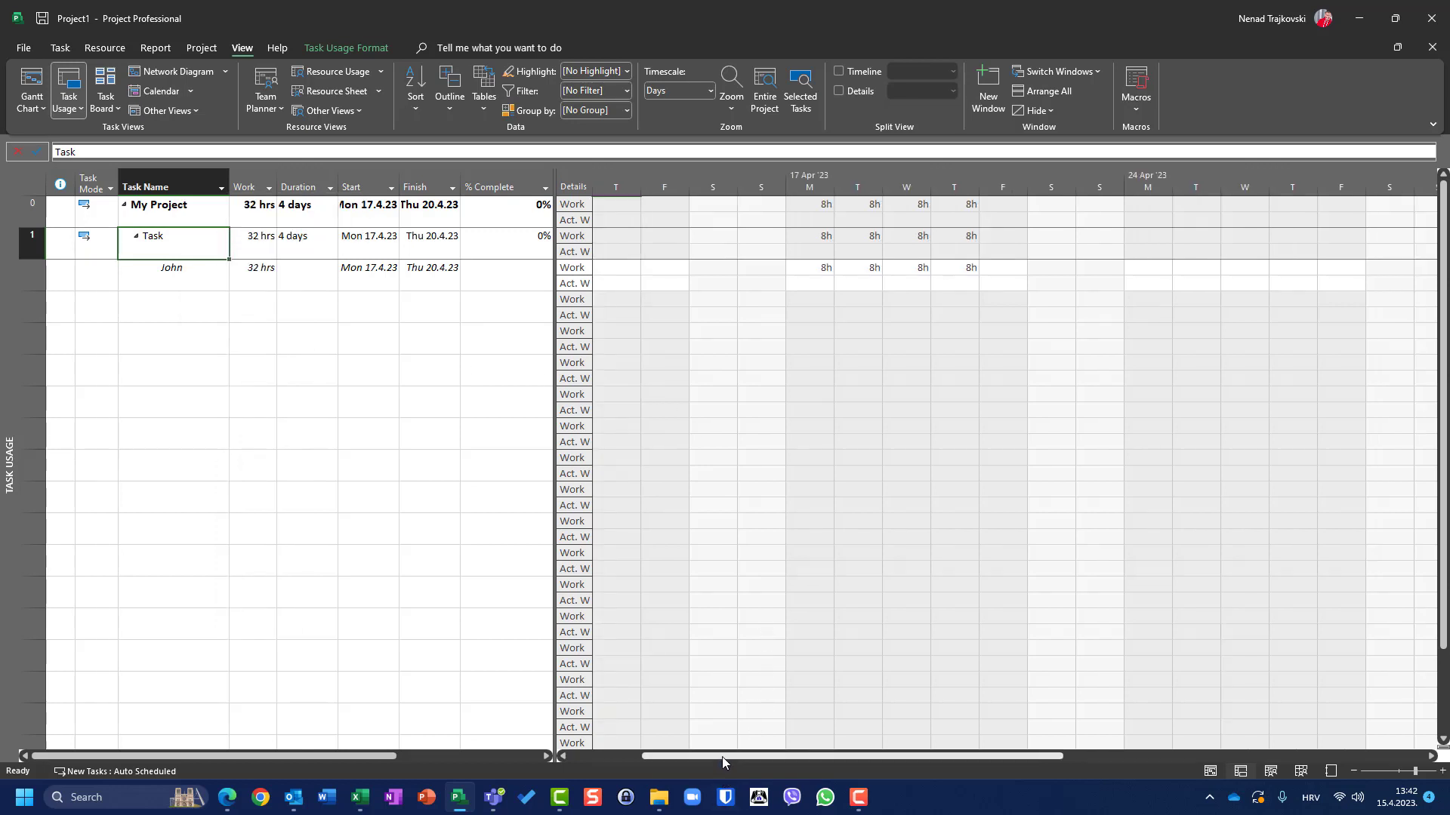
{"action": "left_click_drag", "start_coordinate": [722, 756], "coordinate": [794, 756]}
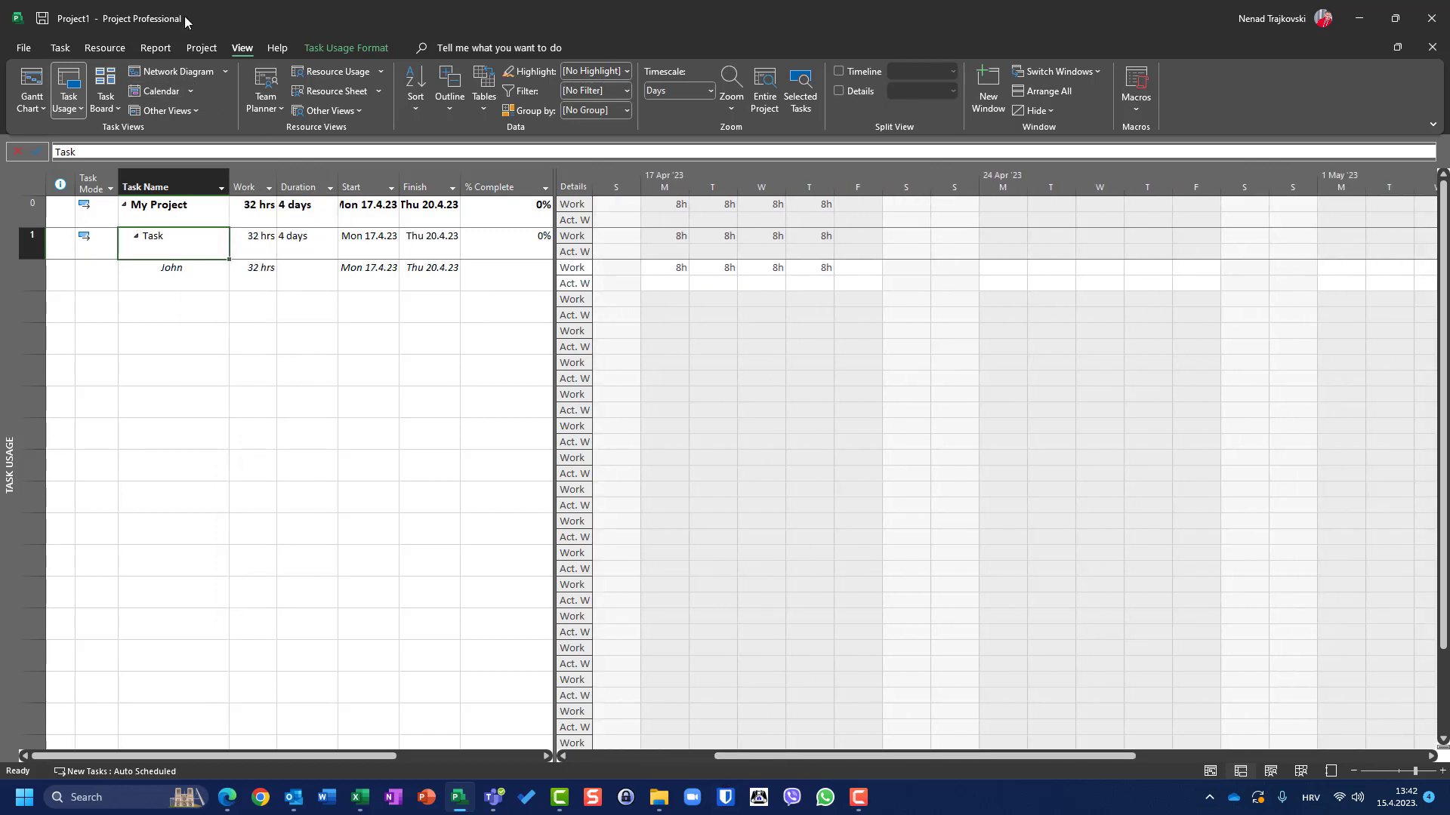
- Mark the task as 50% complete
{"action": "left_click", "coordinate": [60, 49]}
{"action": "left_click", "coordinate": [415, 76]}
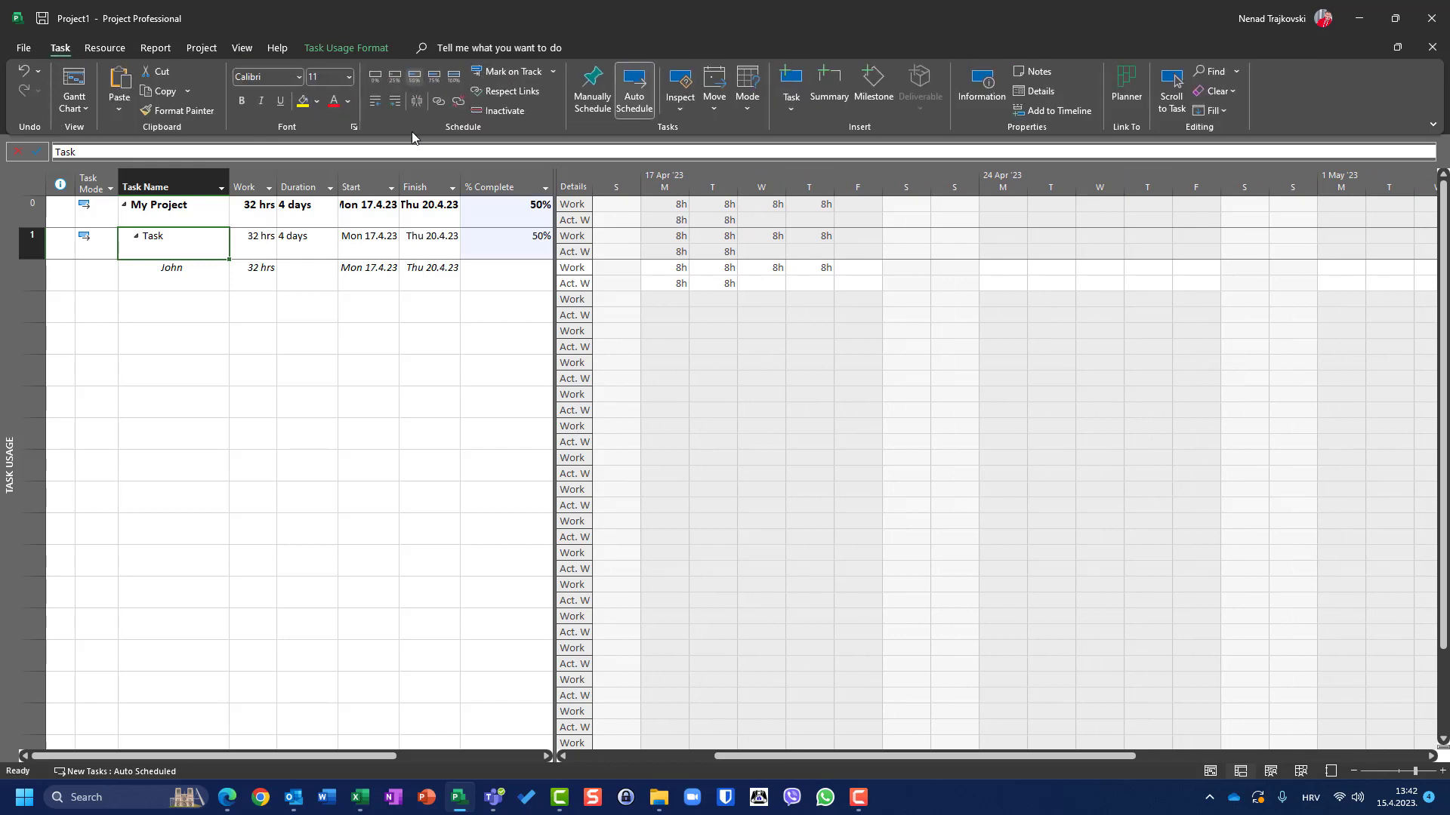
{"action": "left_click", "coordinate": [274, 472]}
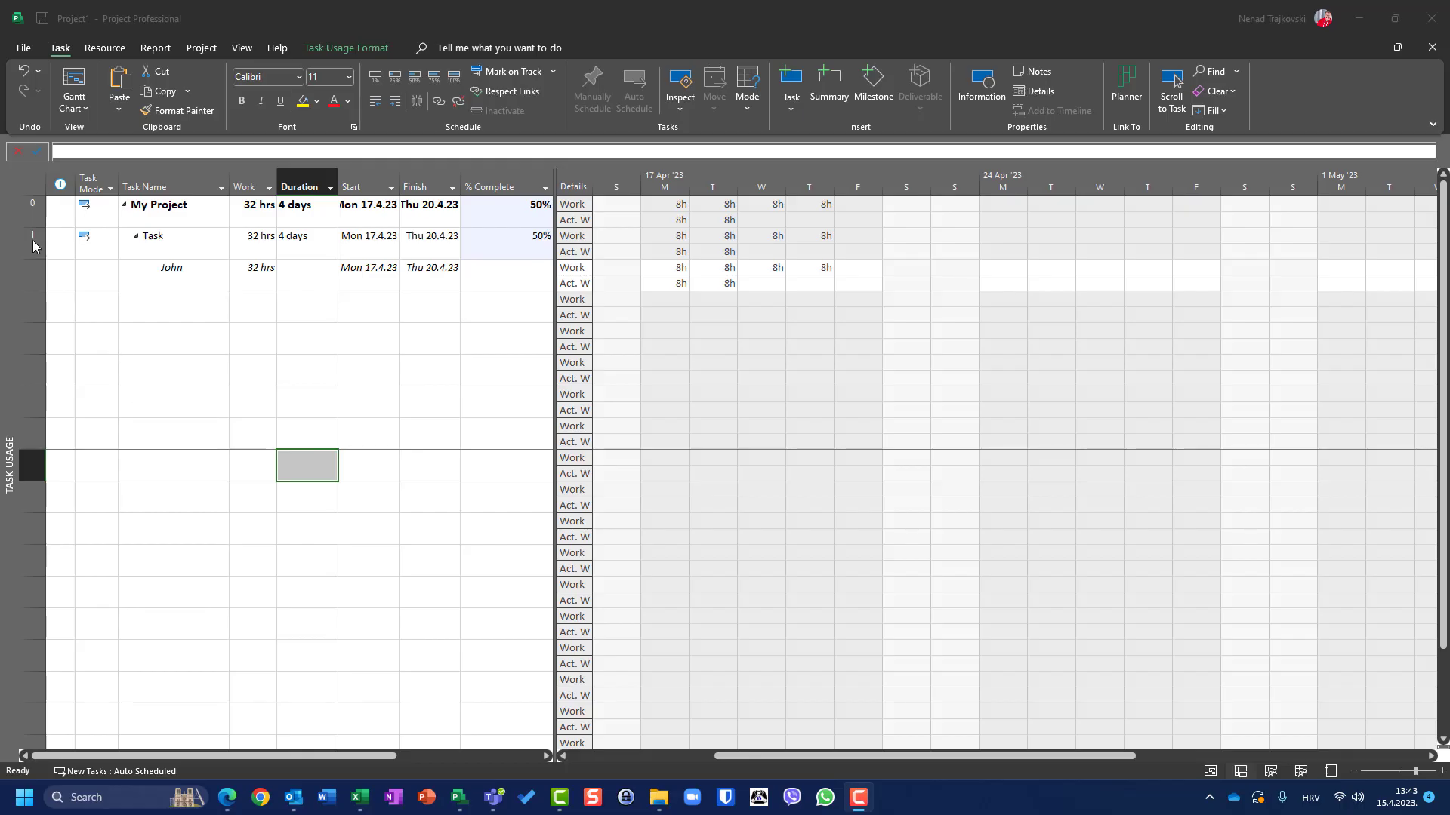
- Try removing the assigned resource from the partly completed task, accepting deletion of its progress, and undo the removal
{"action": "left_click", "coordinate": [33, 243]}
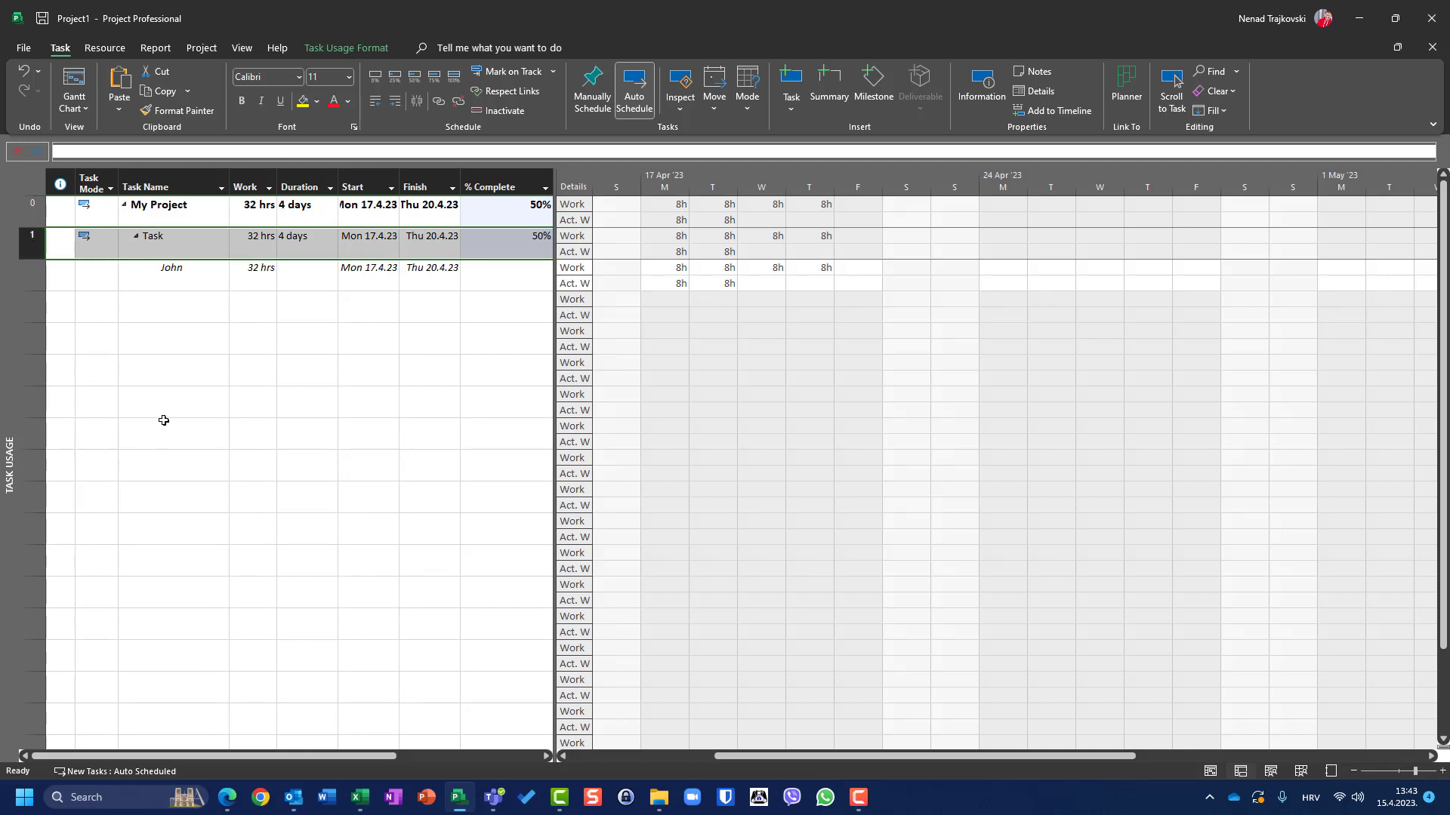
{"action": "left_click", "coordinate": [105, 48]}
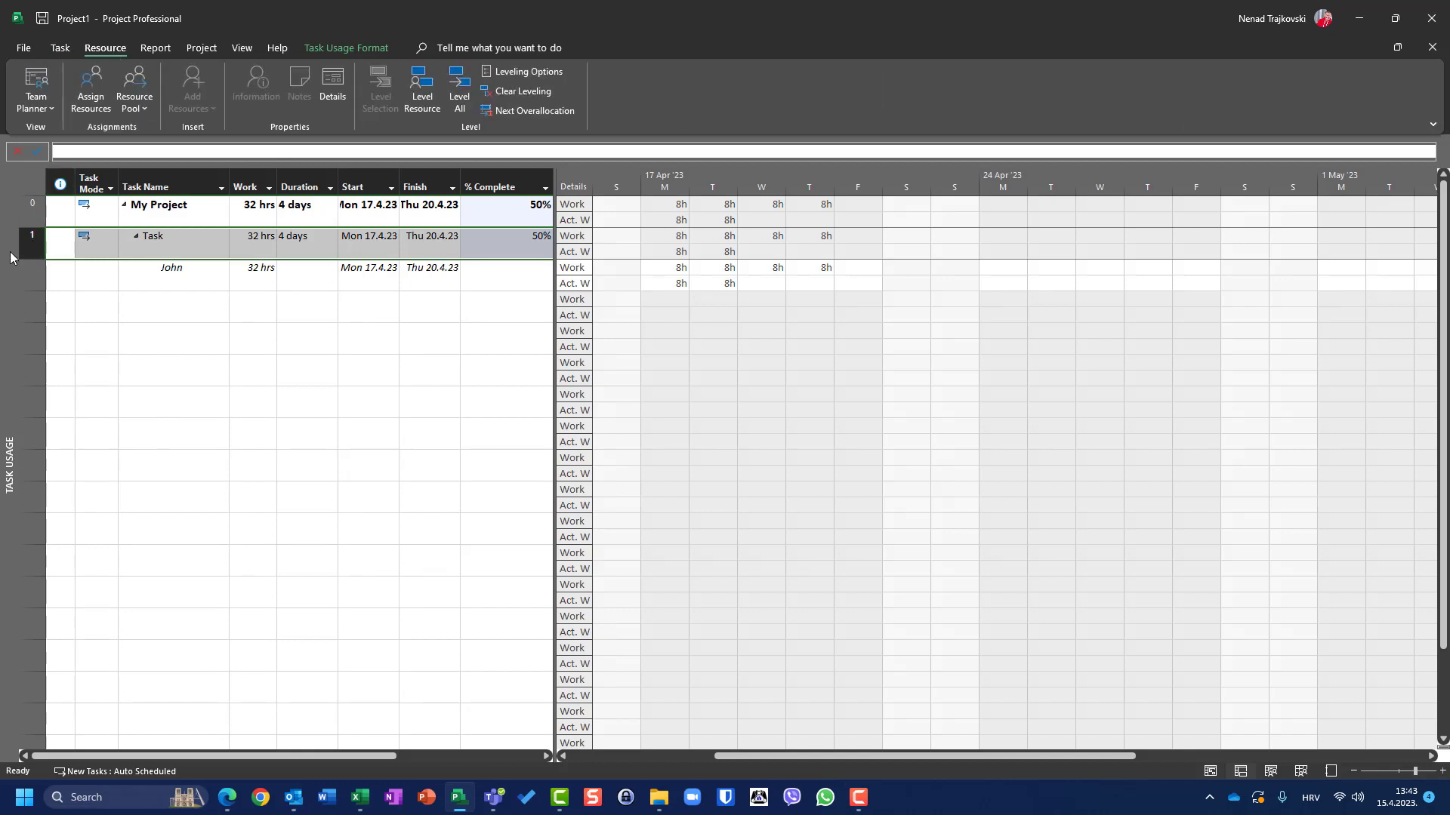
{"action": "left_click", "coordinate": [91, 97]}
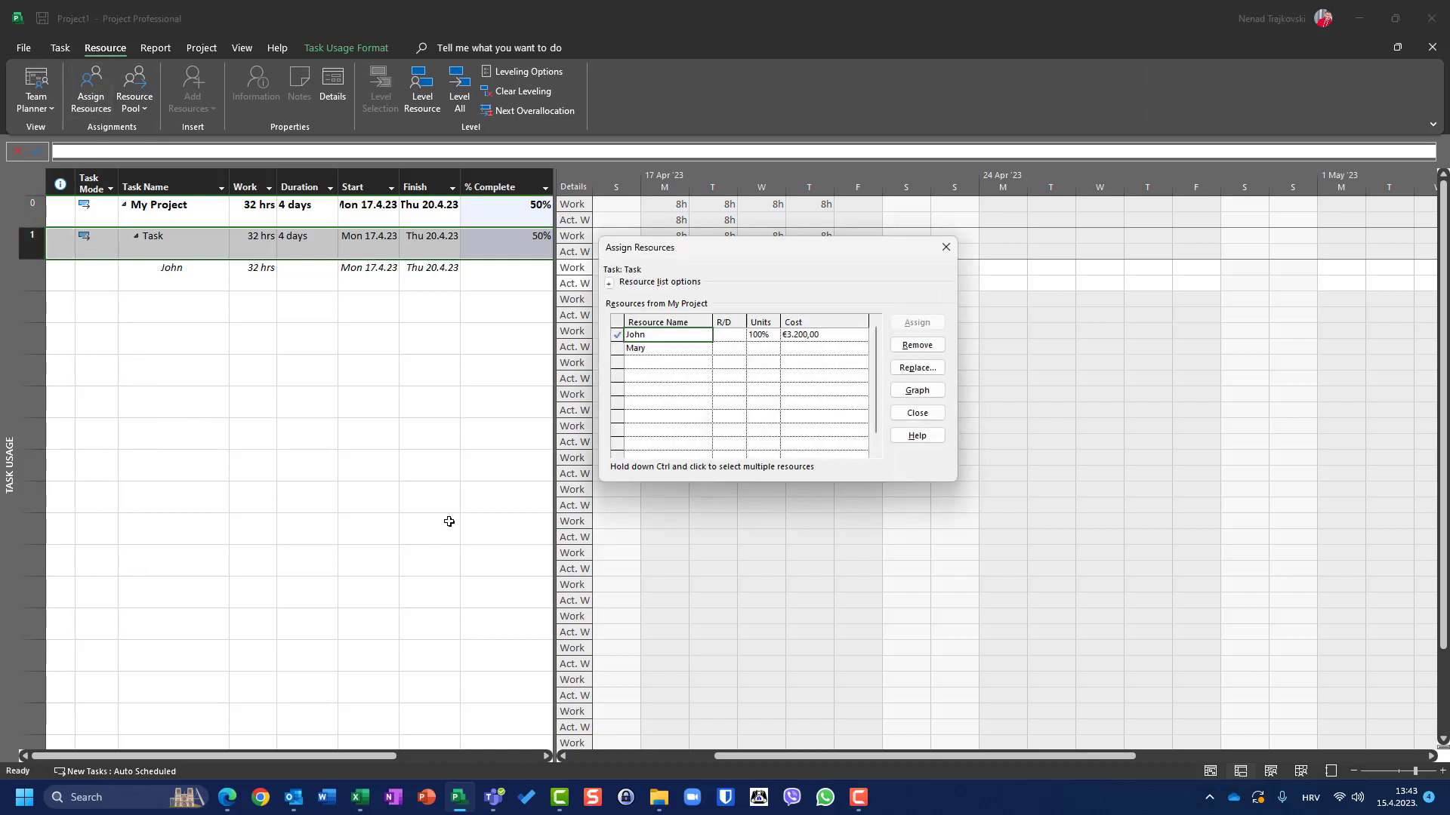
{"action": "left_click", "coordinate": [904, 347]}
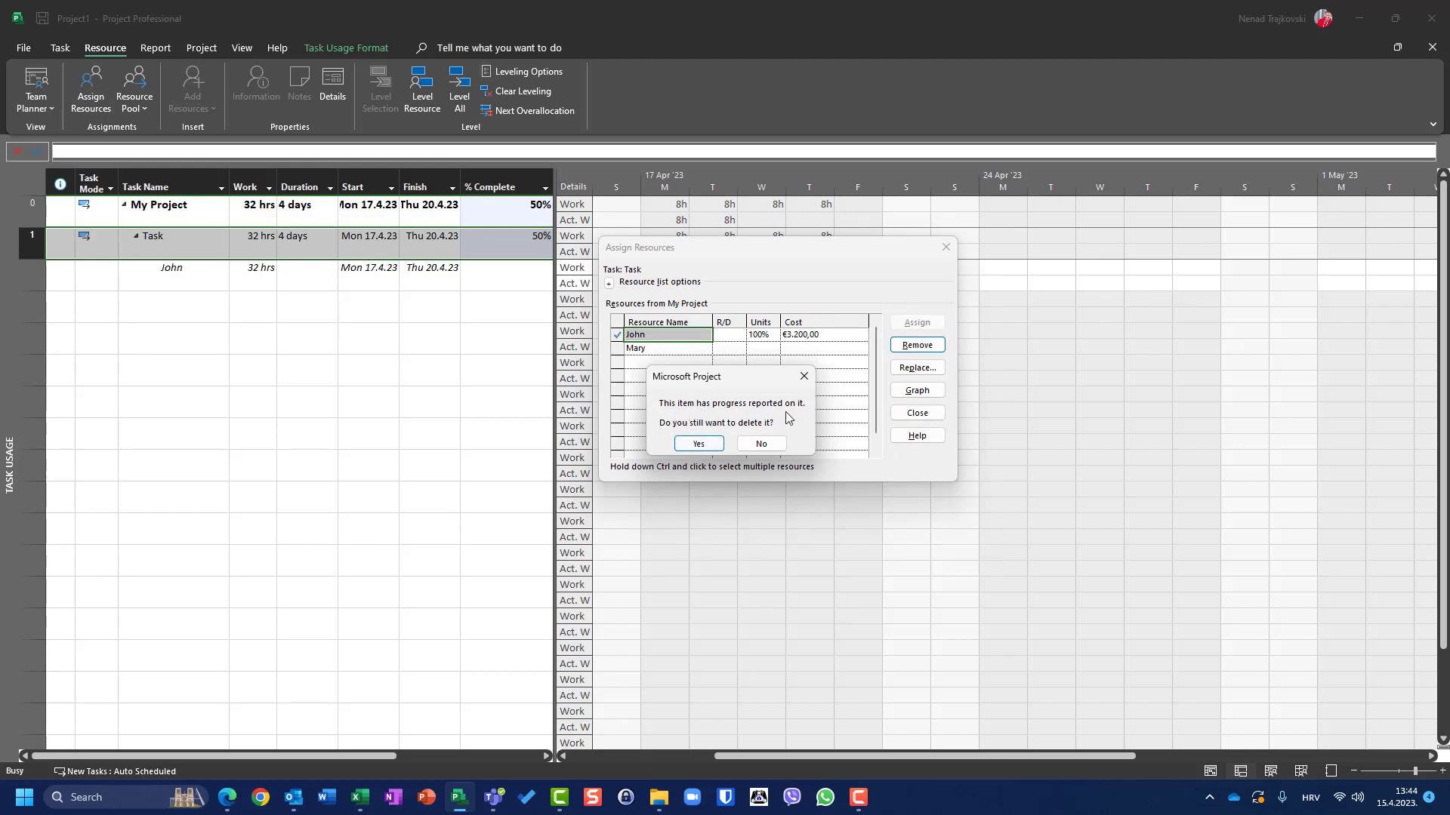
{"action": "left_click", "coordinate": [707, 446]}
{"action": "left_click", "coordinate": [918, 420]}
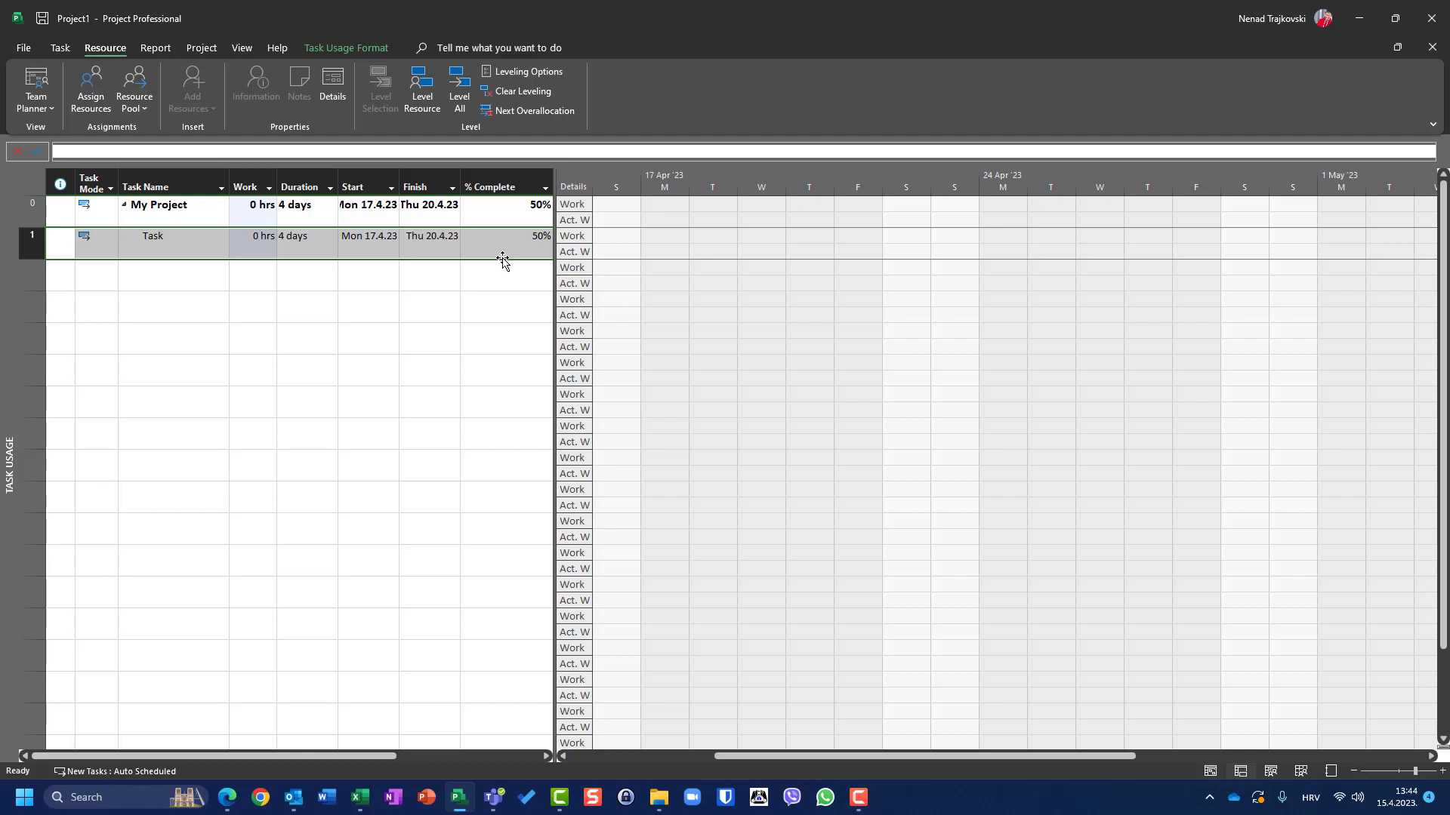
{"action": "key", "text": "ctrl+z"}
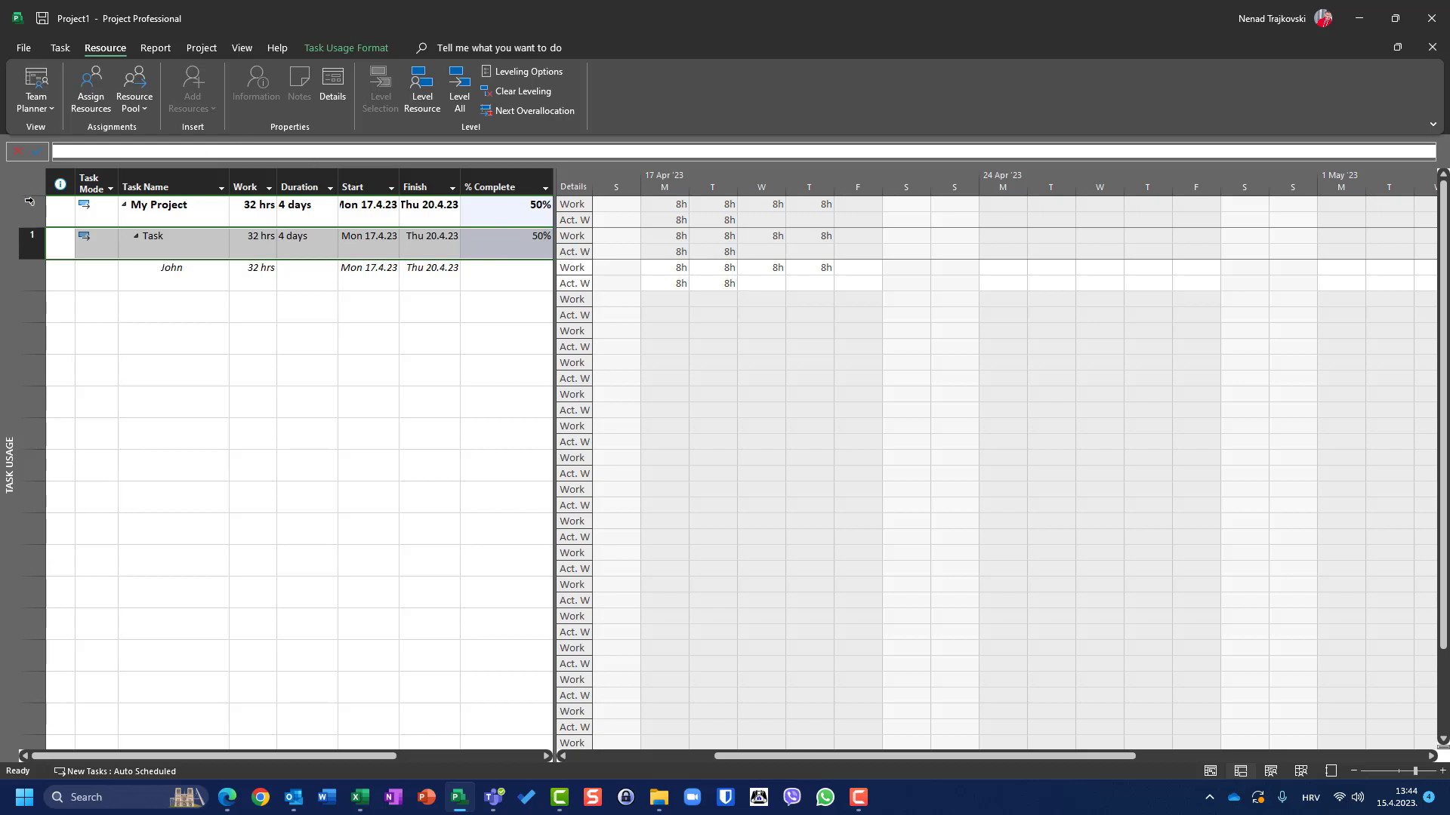
- Replace the resource assigned to the task with the second resource in the project's resource list at full units
{"action": "left_click", "coordinate": [87, 88]}
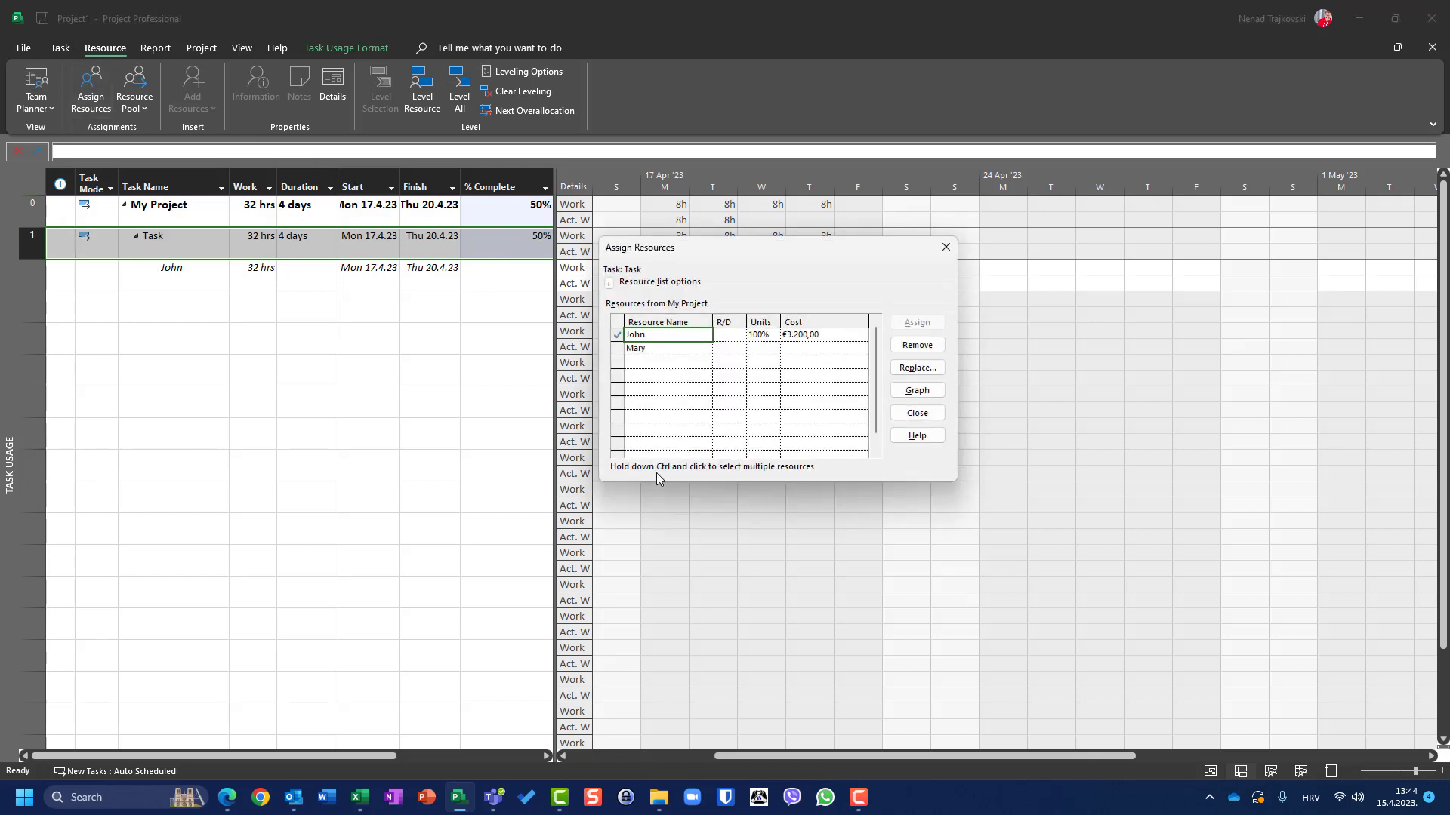
{"action": "left_click", "coordinate": [918, 367]}
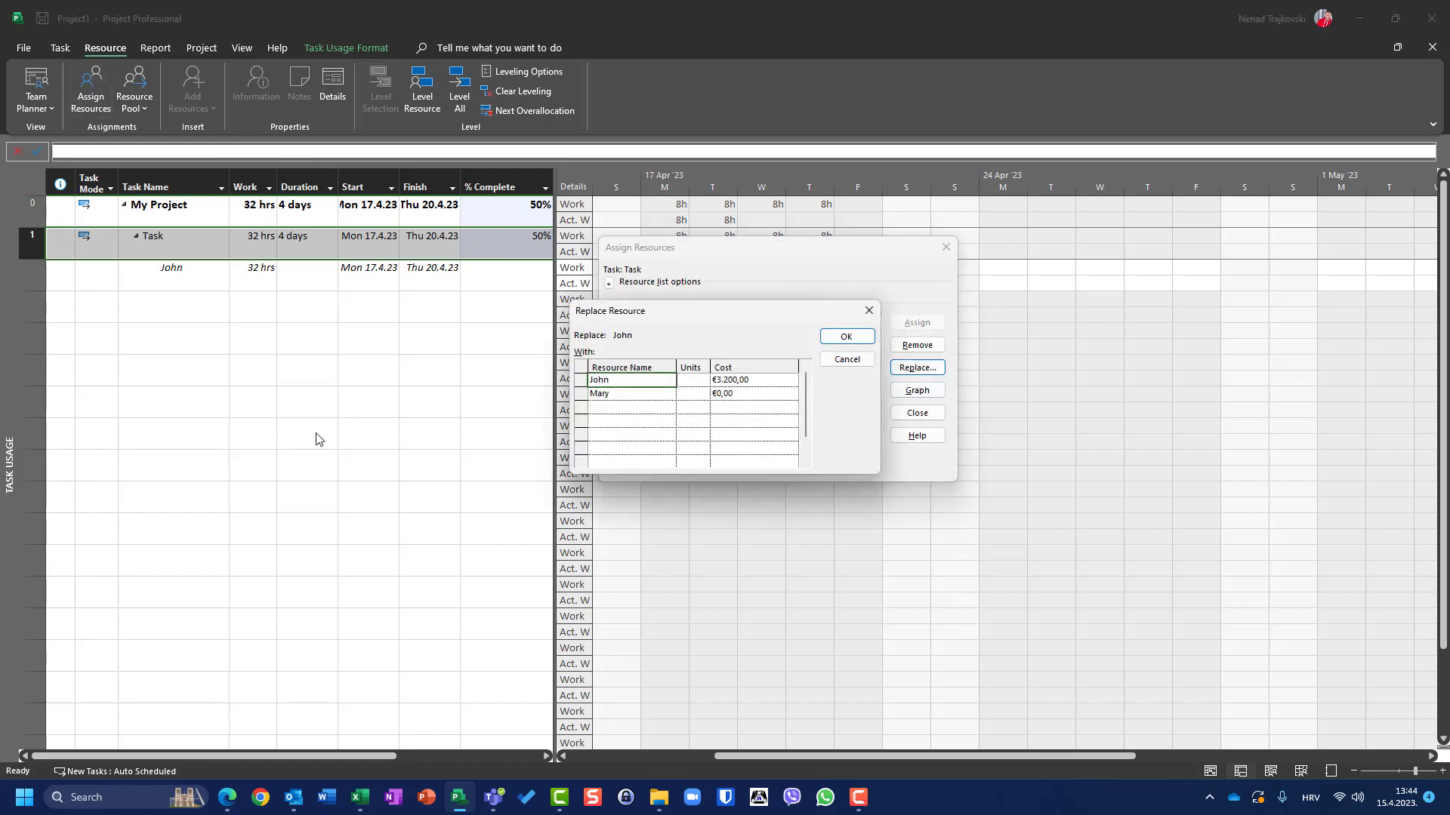
{"action": "left_click", "coordinate": [621, 393]}
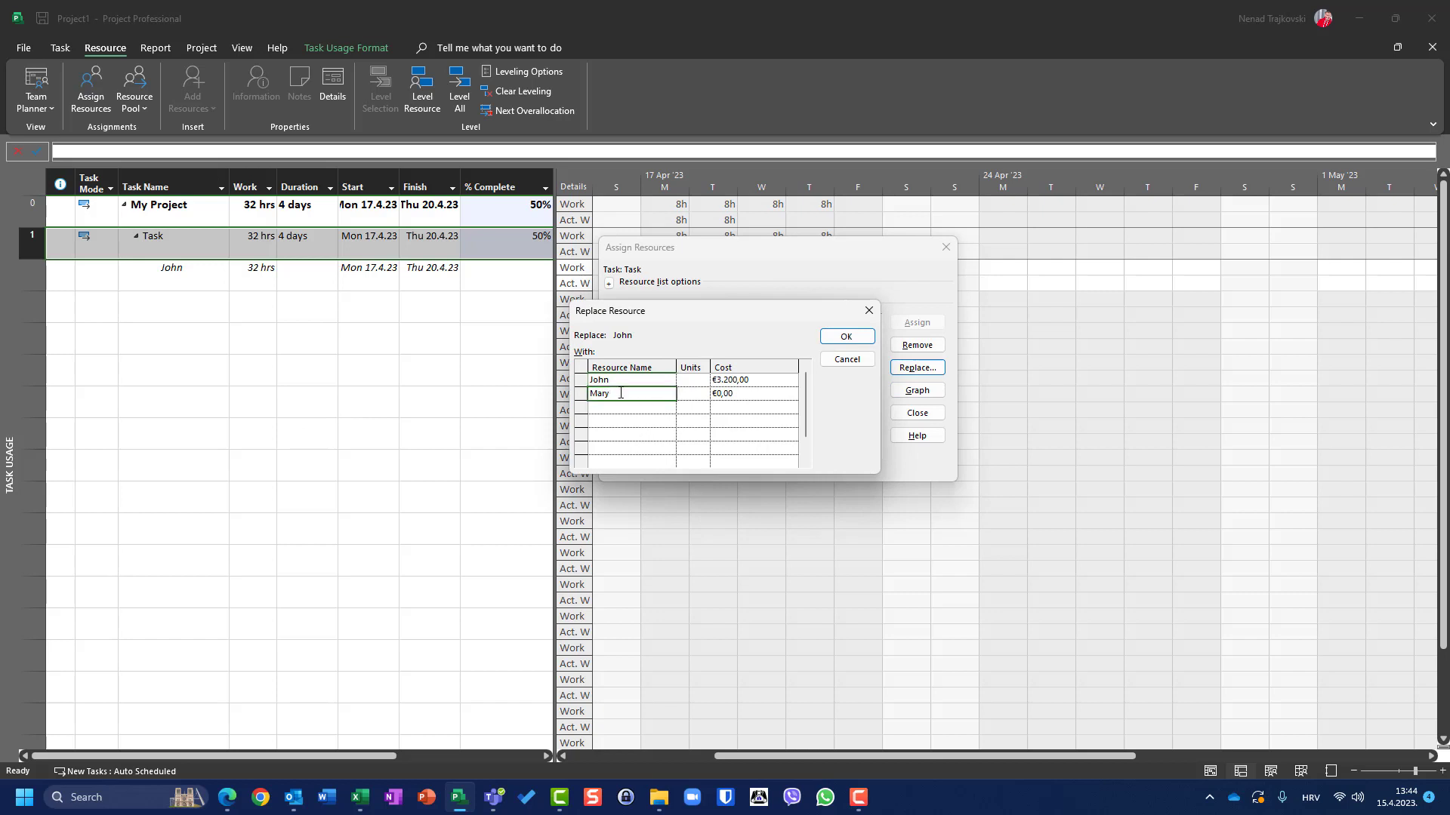
{"action": "left_click", "coordinate": [853, 336]}
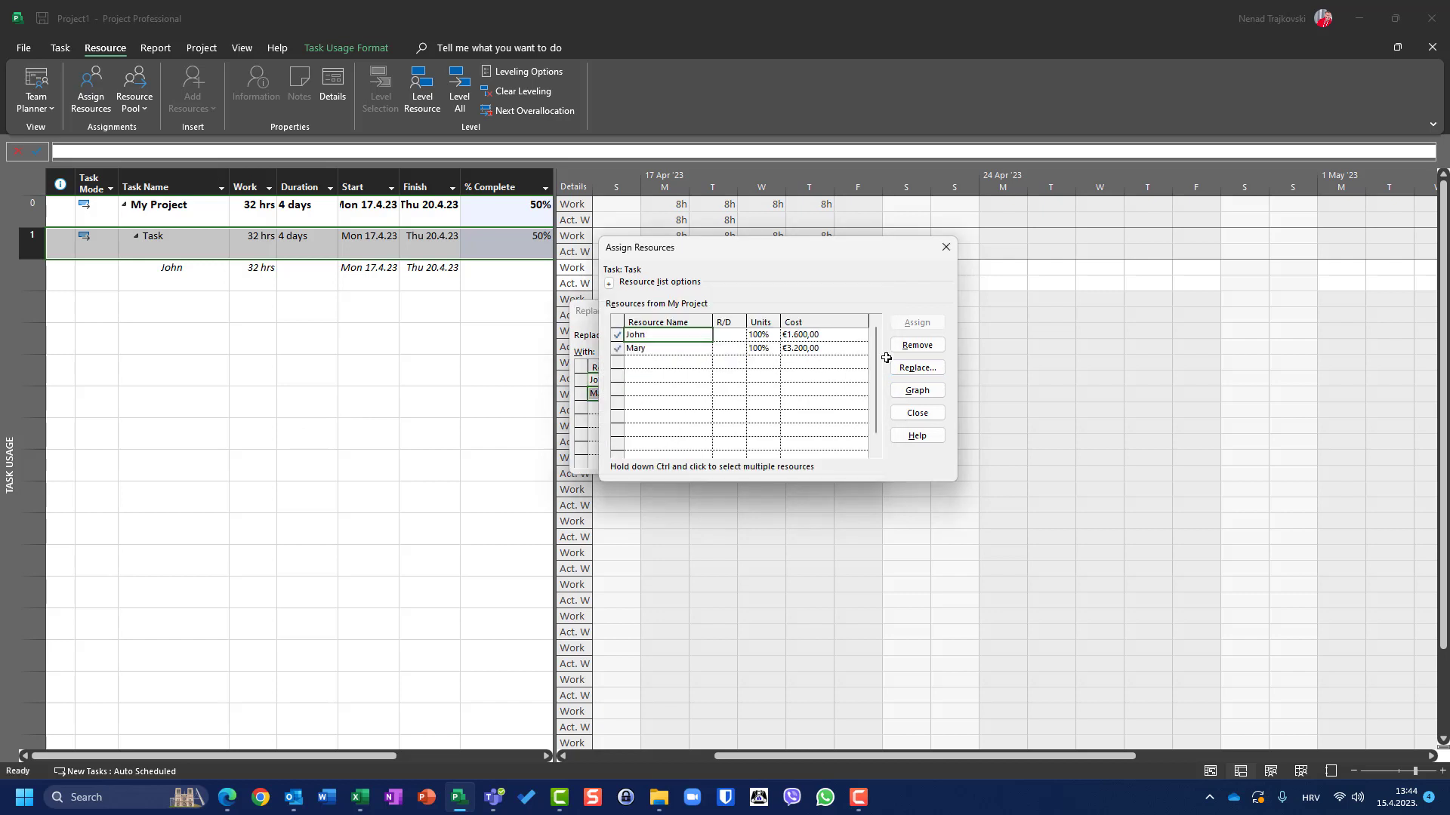
{"action": "left_click", "coordinate": [915, 413]}
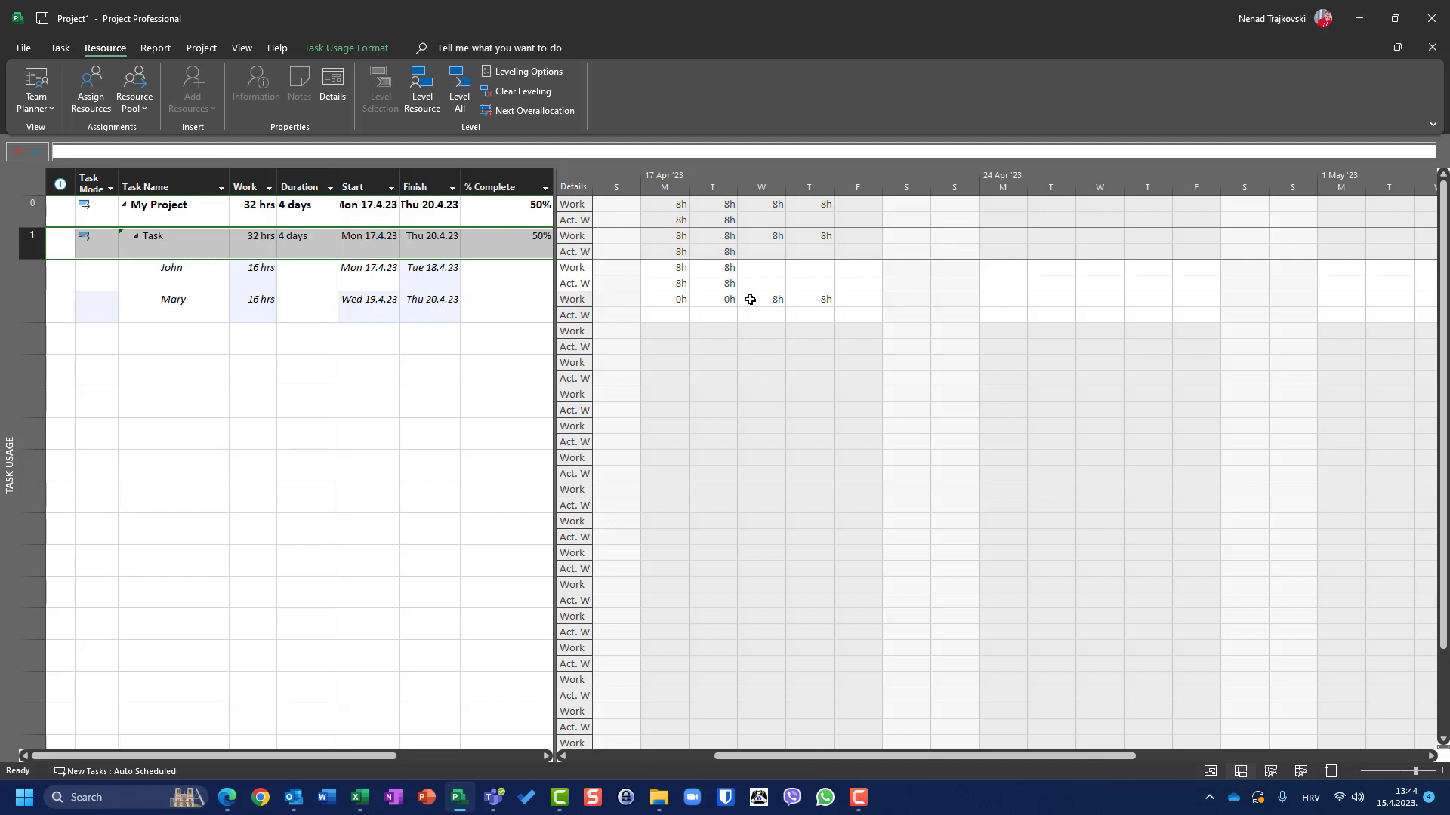
- Try removing the original resource's assignment from the task, accepting deletion of its reported progress
{"action": "left_click", "coordinate": [27, 270]}
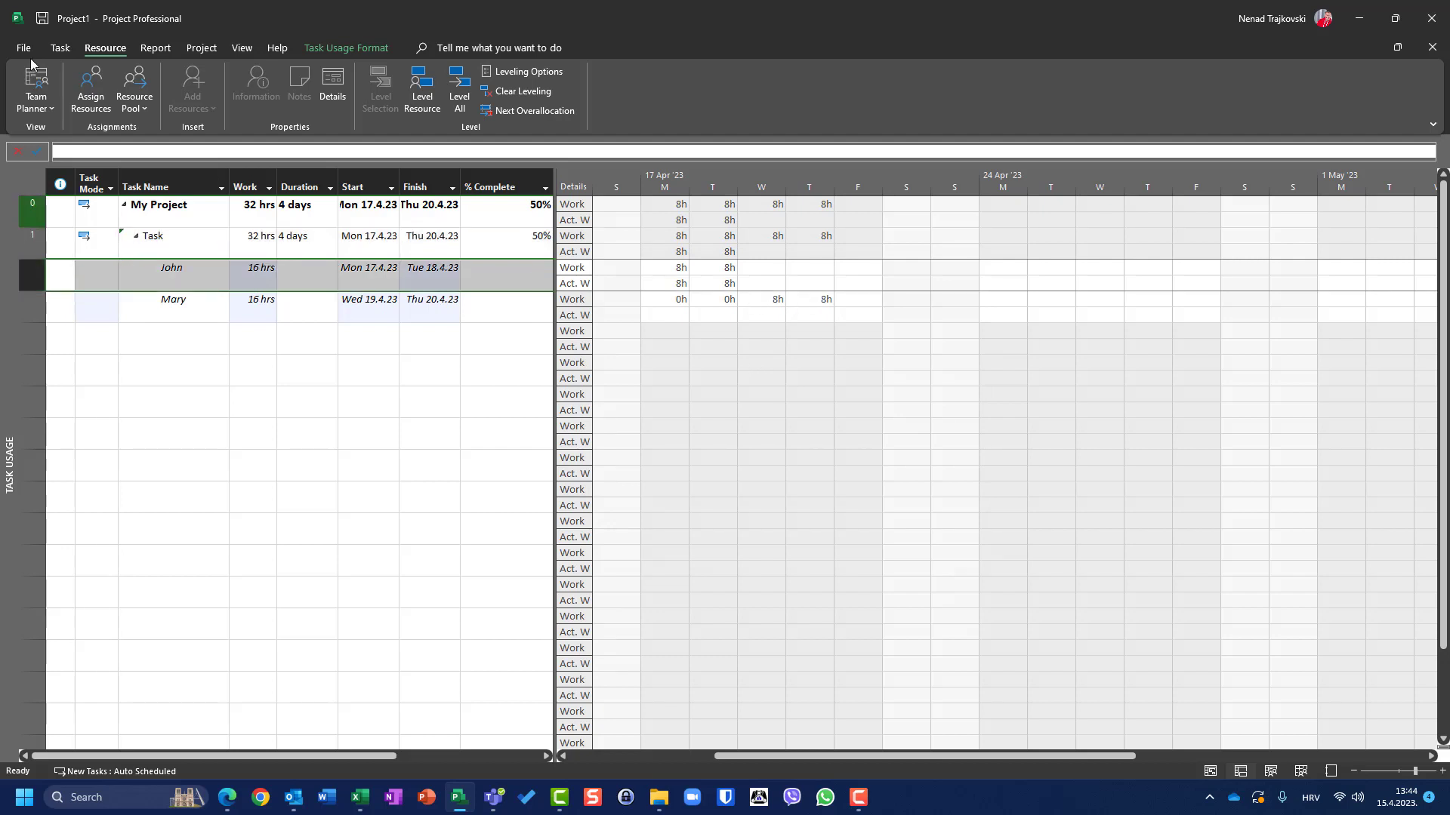
{"action": "left_click", "coordinate": [91, 89]}
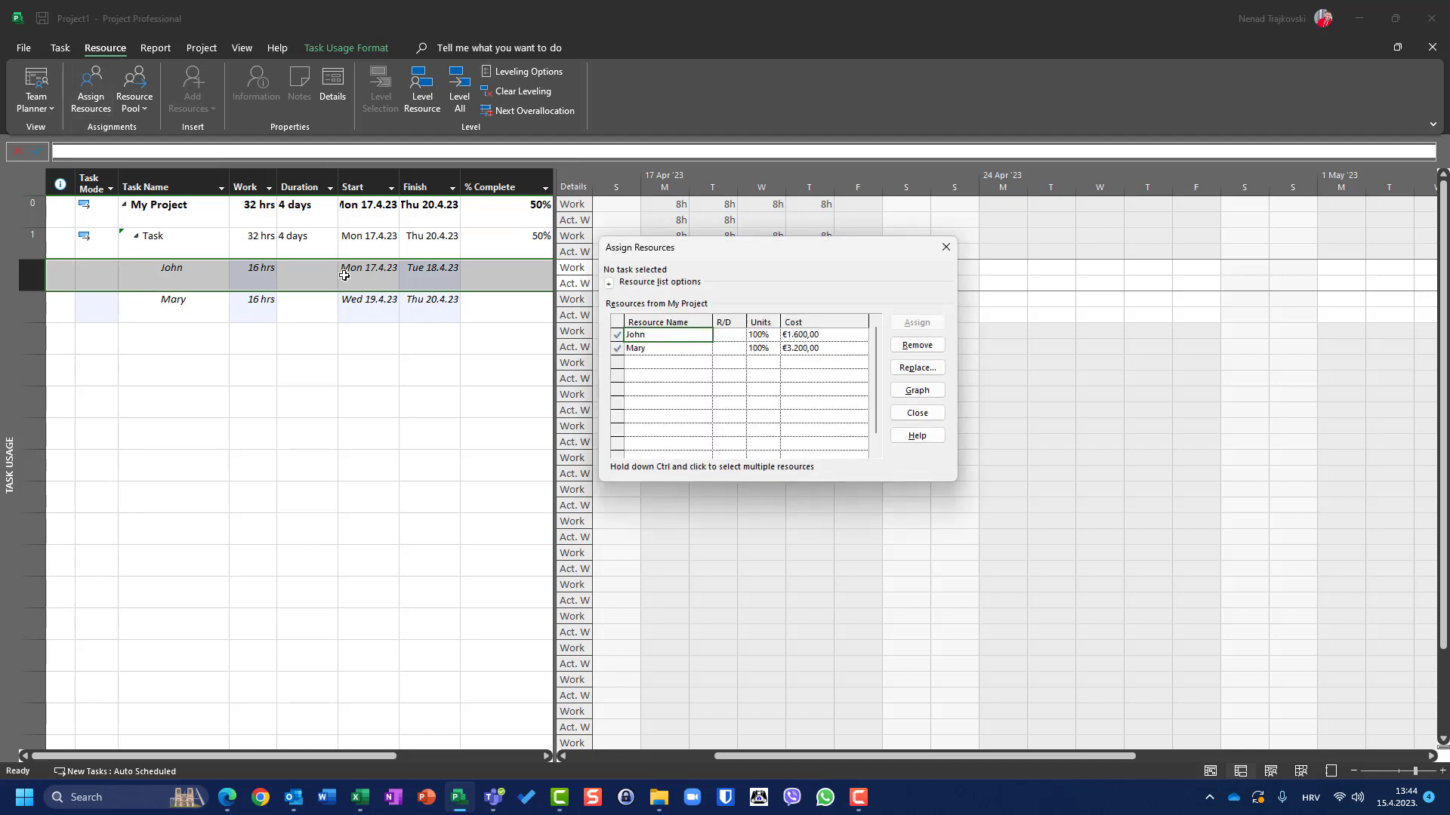
{"action": "left_click", "coordinate": [656, 338]}
{"action": "left_click", "coordinate": [617, 338]}
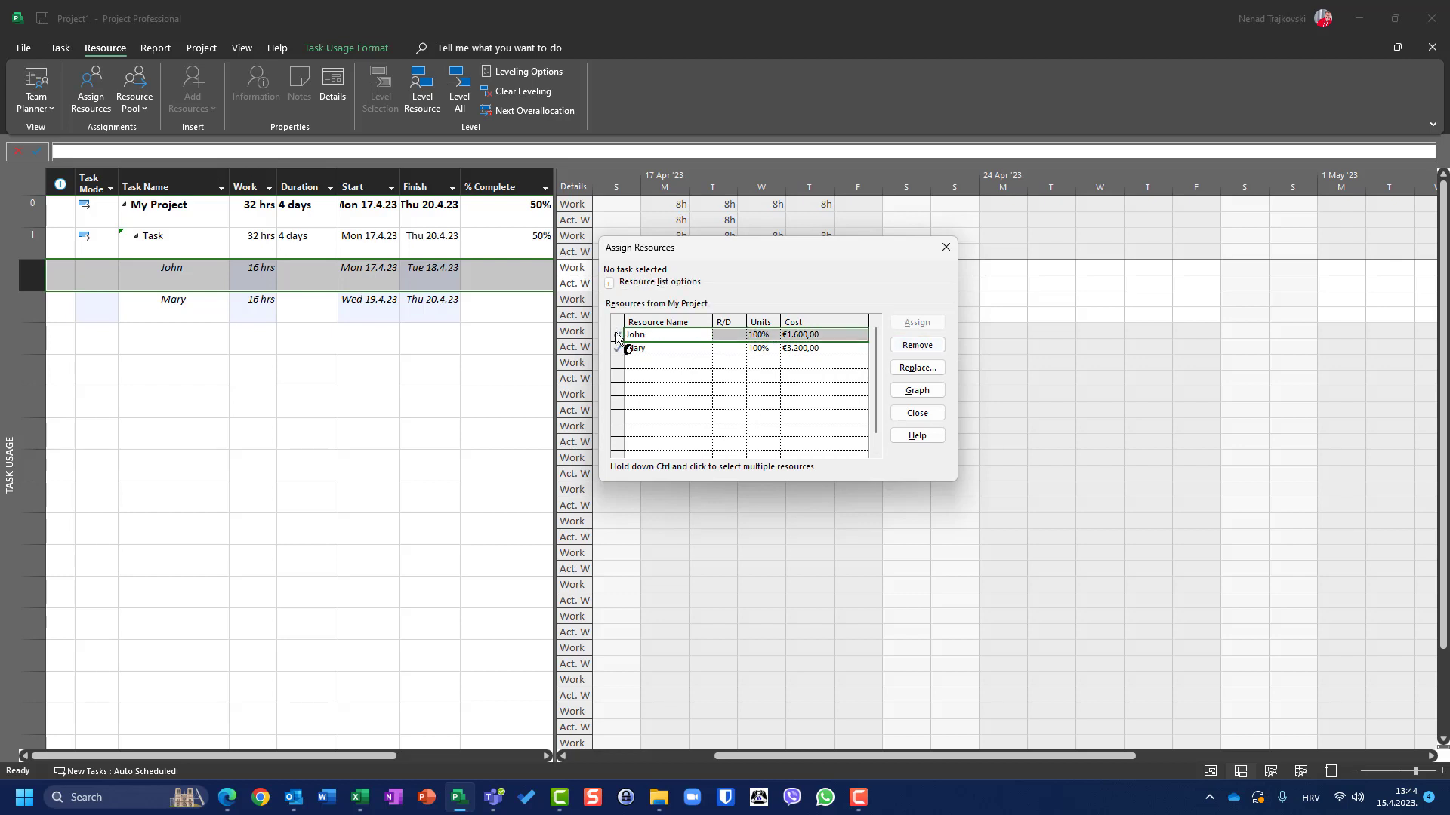
{"action": "left_click", "coordinate": [916, 345]}
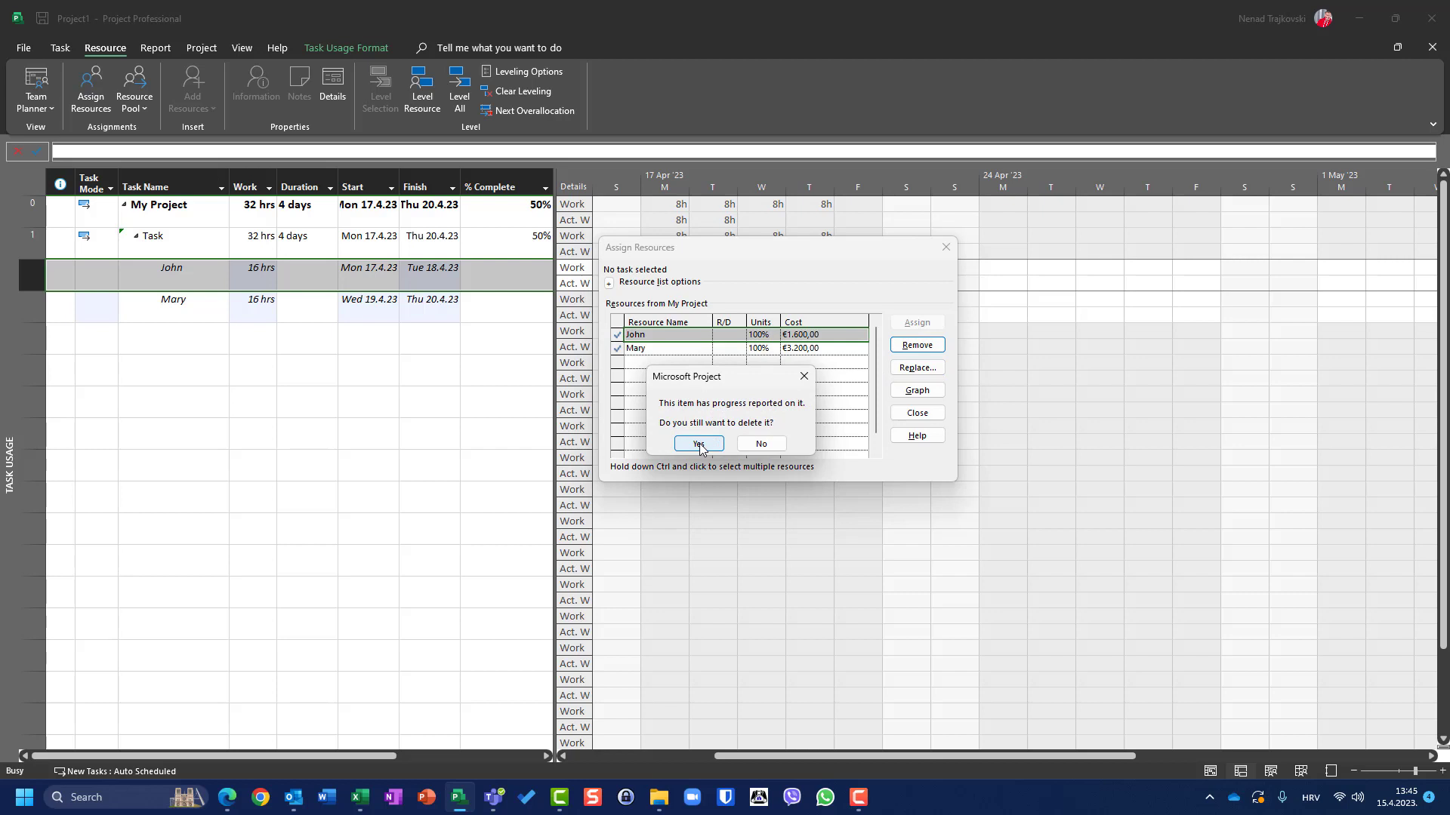
{"action": "left_click", "coordinate": [698, 444]}
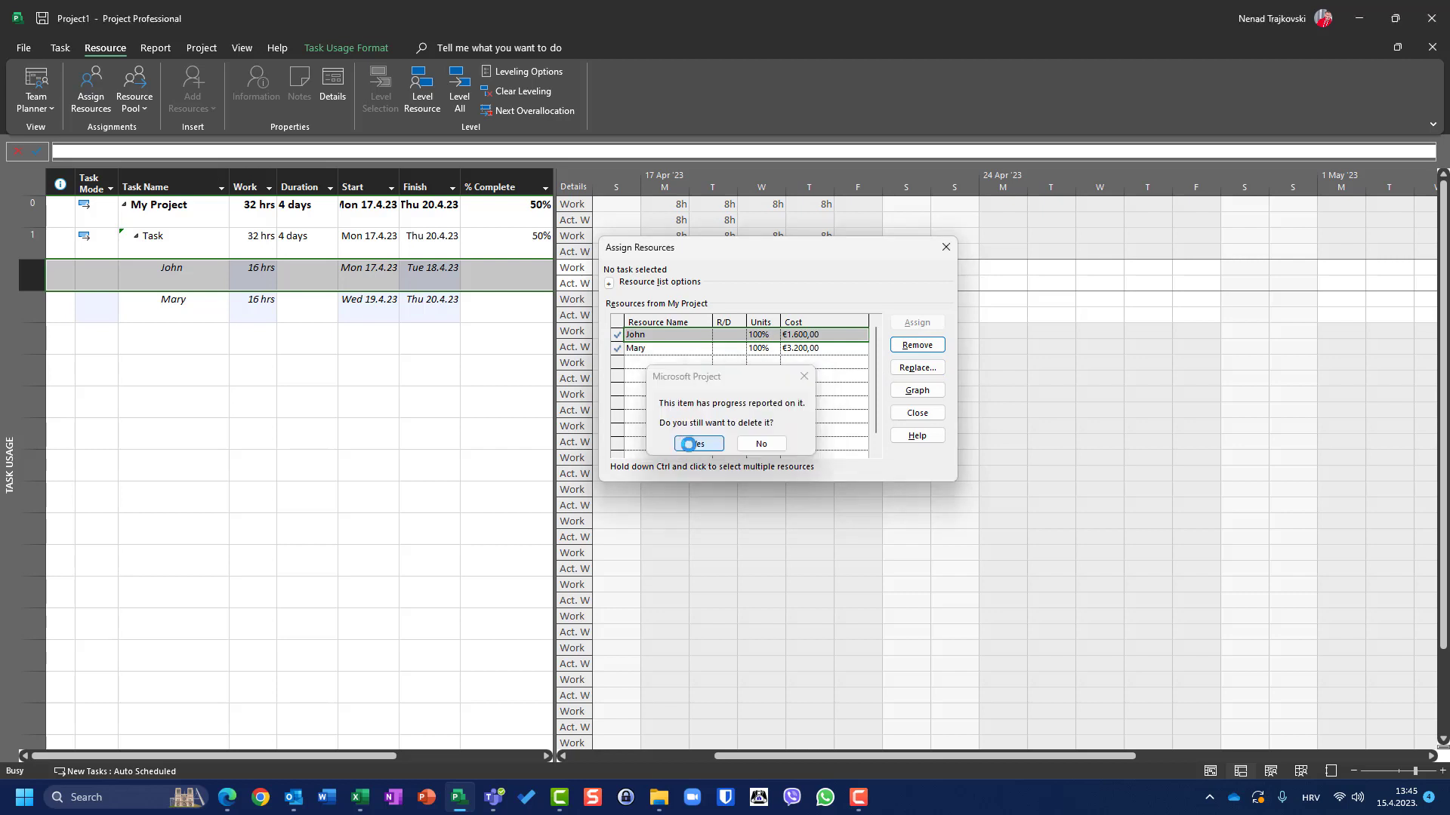
{"action": "left_click", "coordinate": [910, 415]}
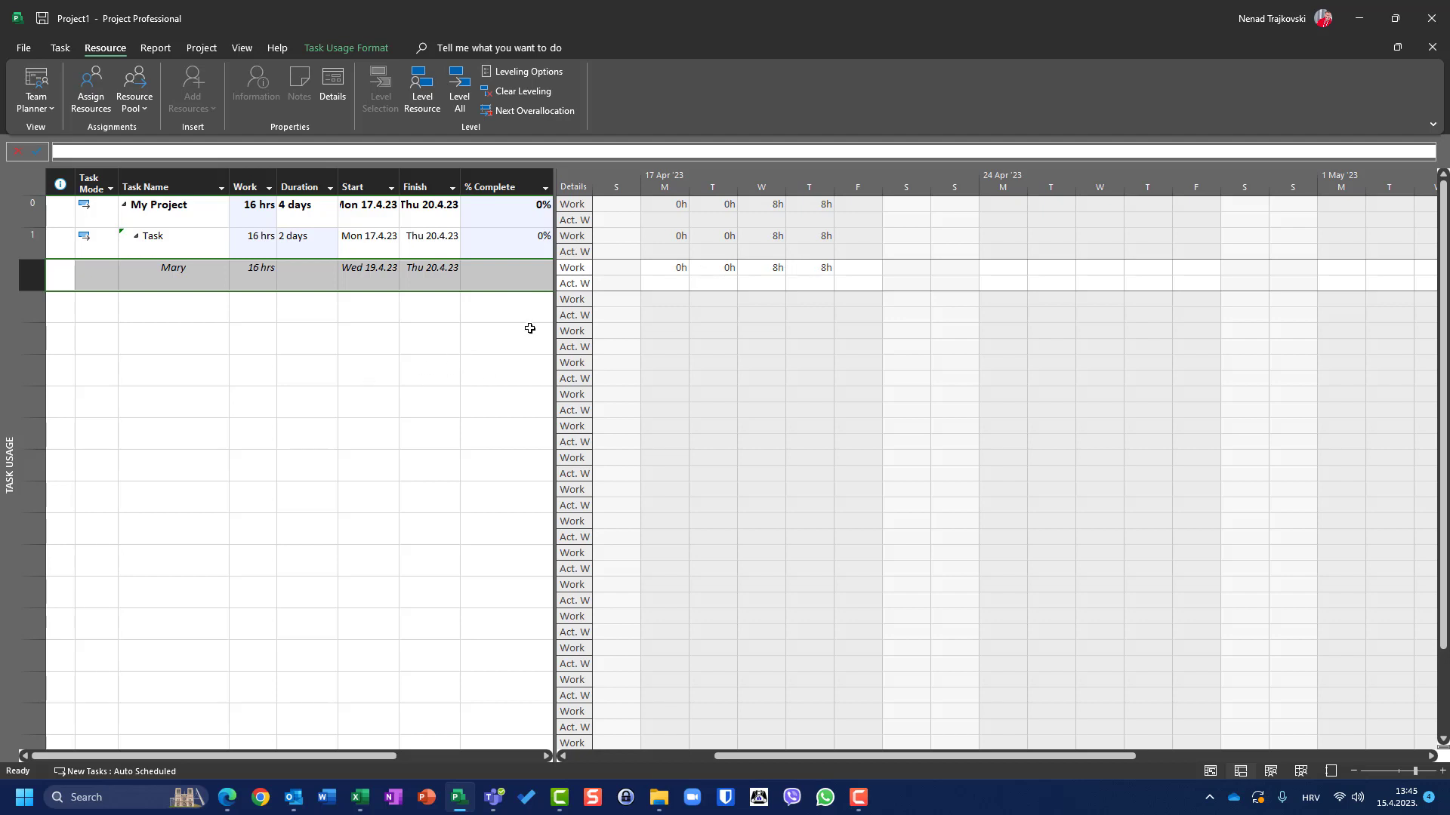
- Try setting the task's % Complete to 50 with only the replacement resource assigned
{"action": "left_click", "coordinate": [515, 246]}
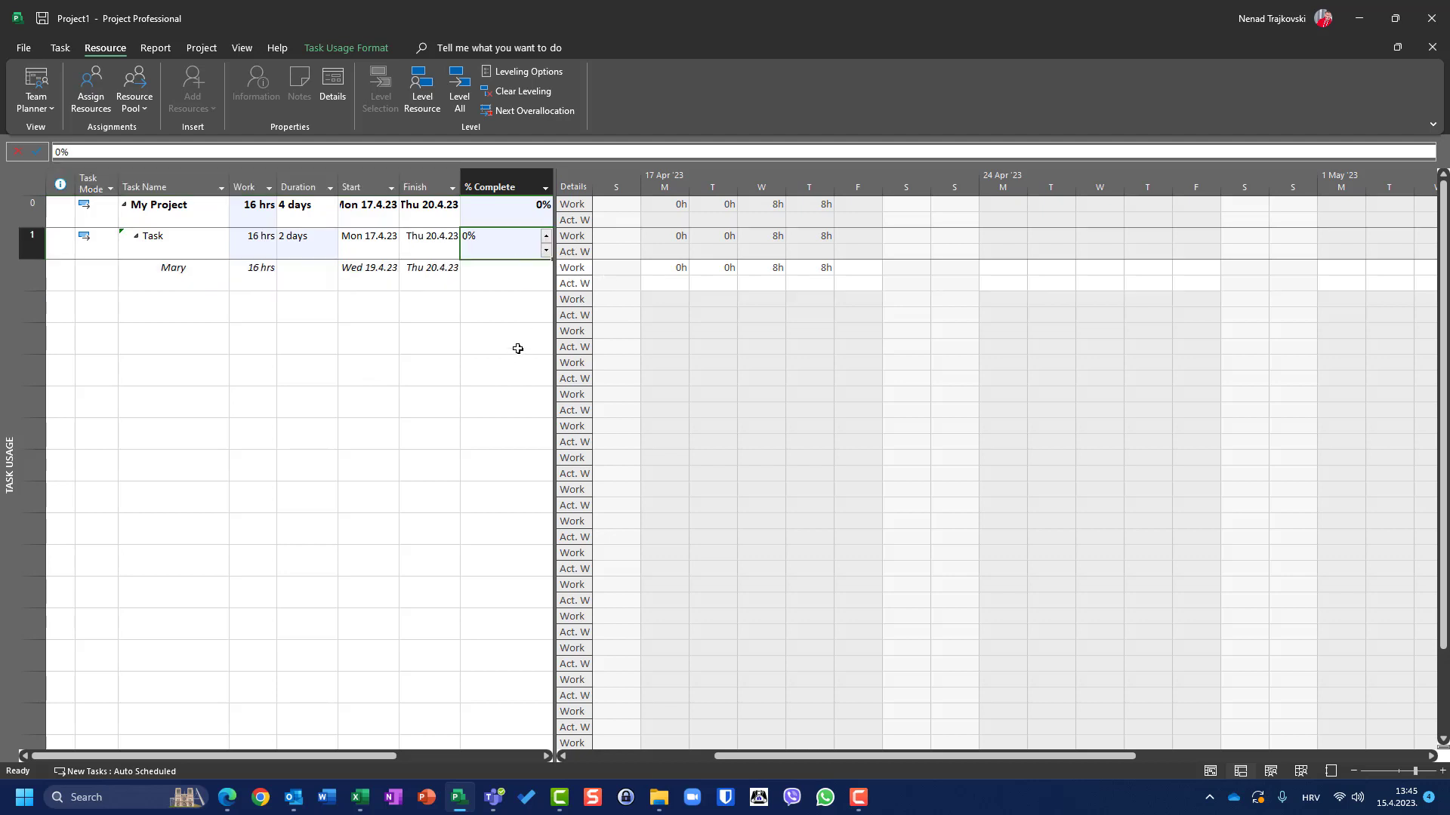
{"action": "type", "text": "50"}
{"action": "key", "text": "Return"}
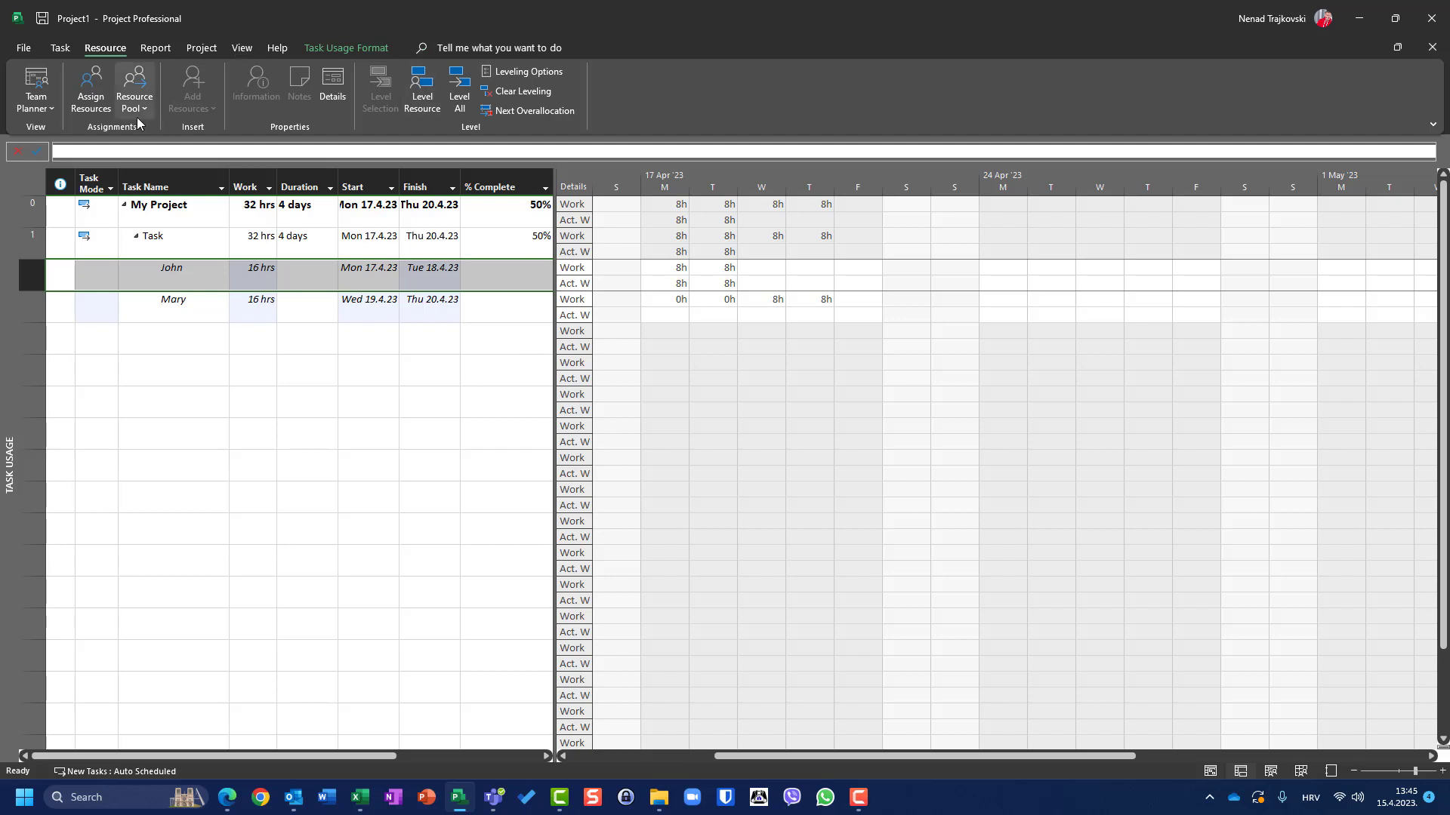
- Return to the Gantt Chart view and add a task named Task 2 with a duration of 4 days
{"action": "left_click", "coordinate": [66, 47]}
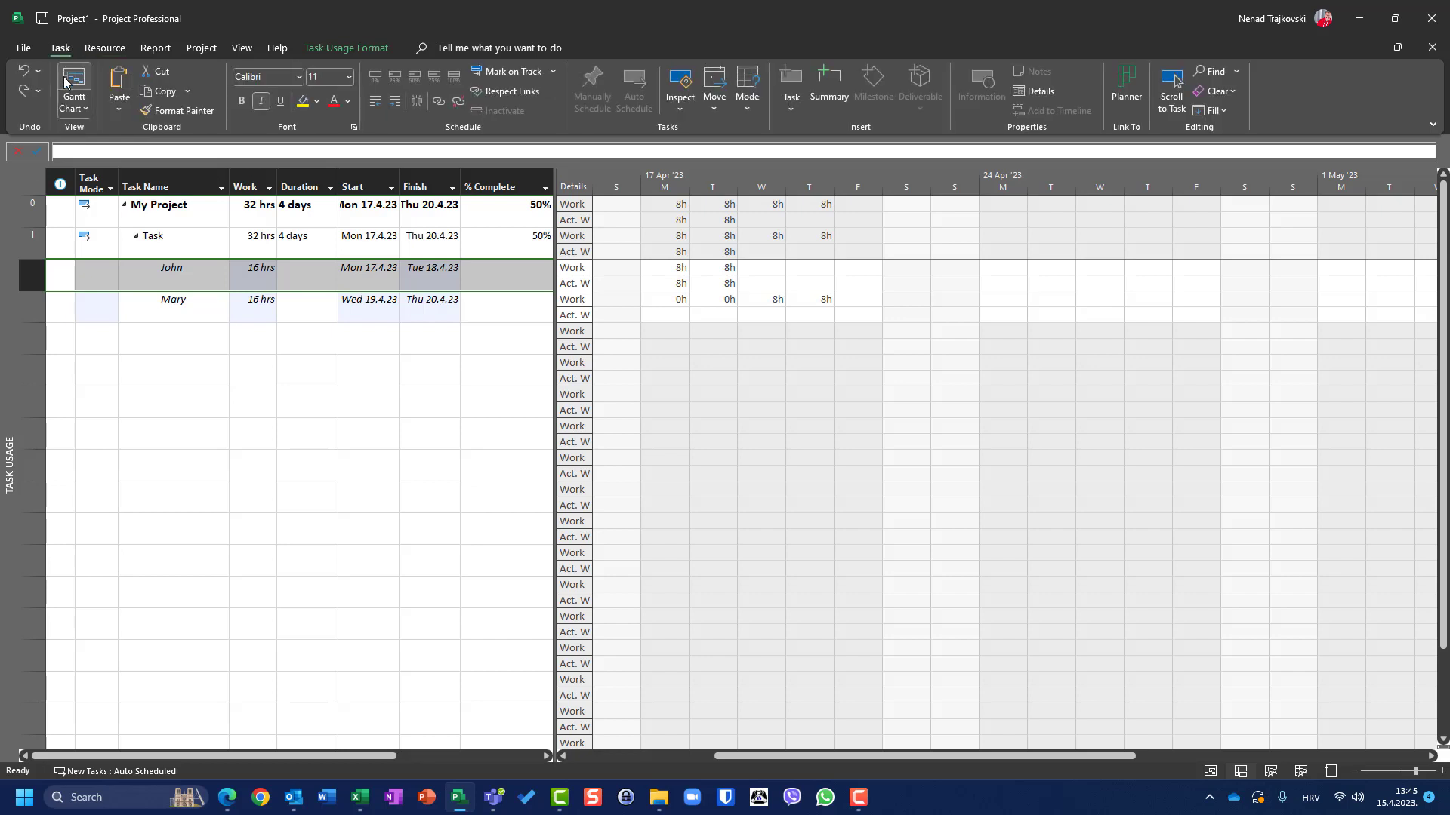
{"action": "left_click", "coordinate": [66, 79]}
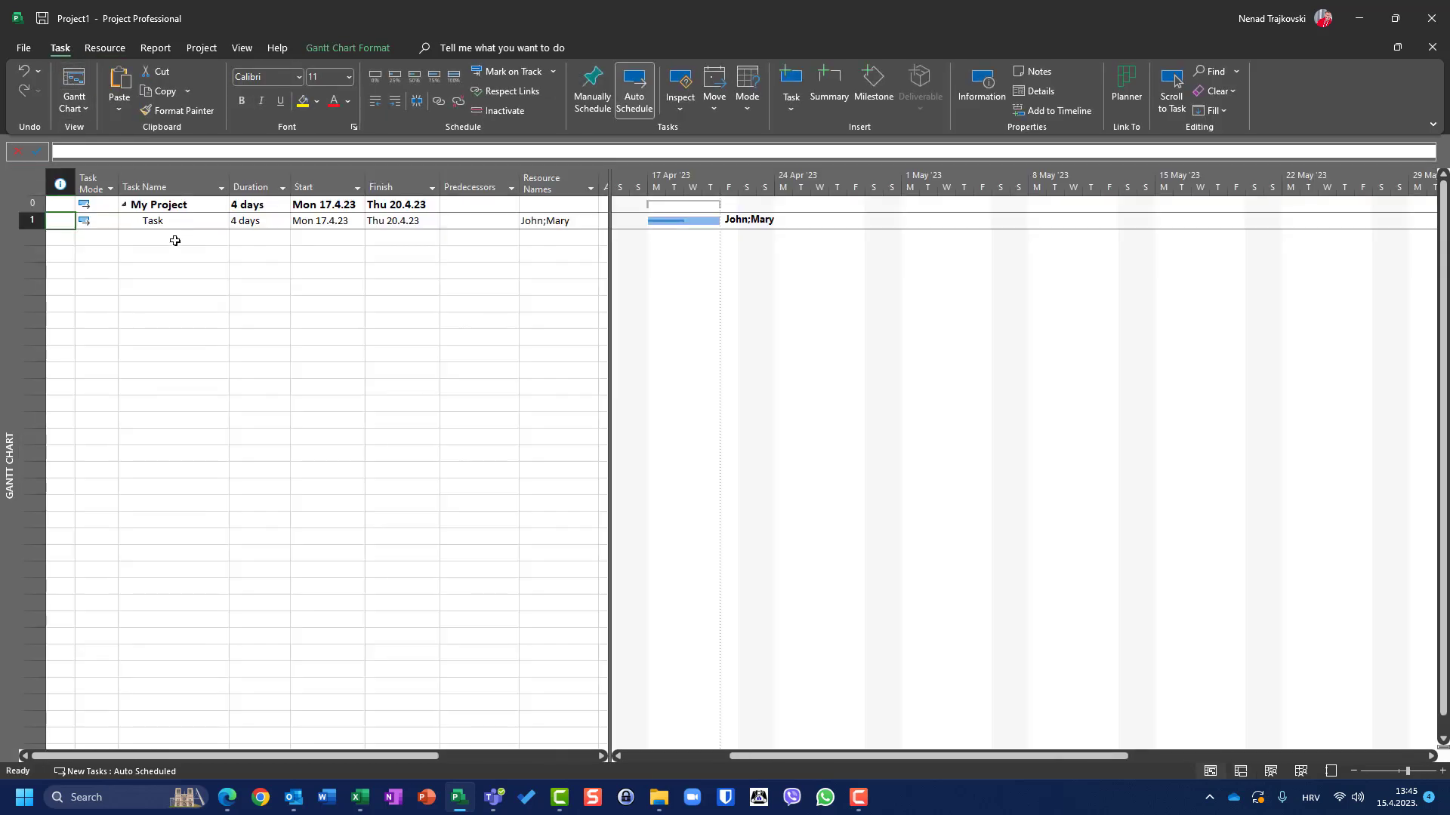
{"action": "left_click", "coordinate": [176, 237]}
{"action": "type", "text": "Task 2"}
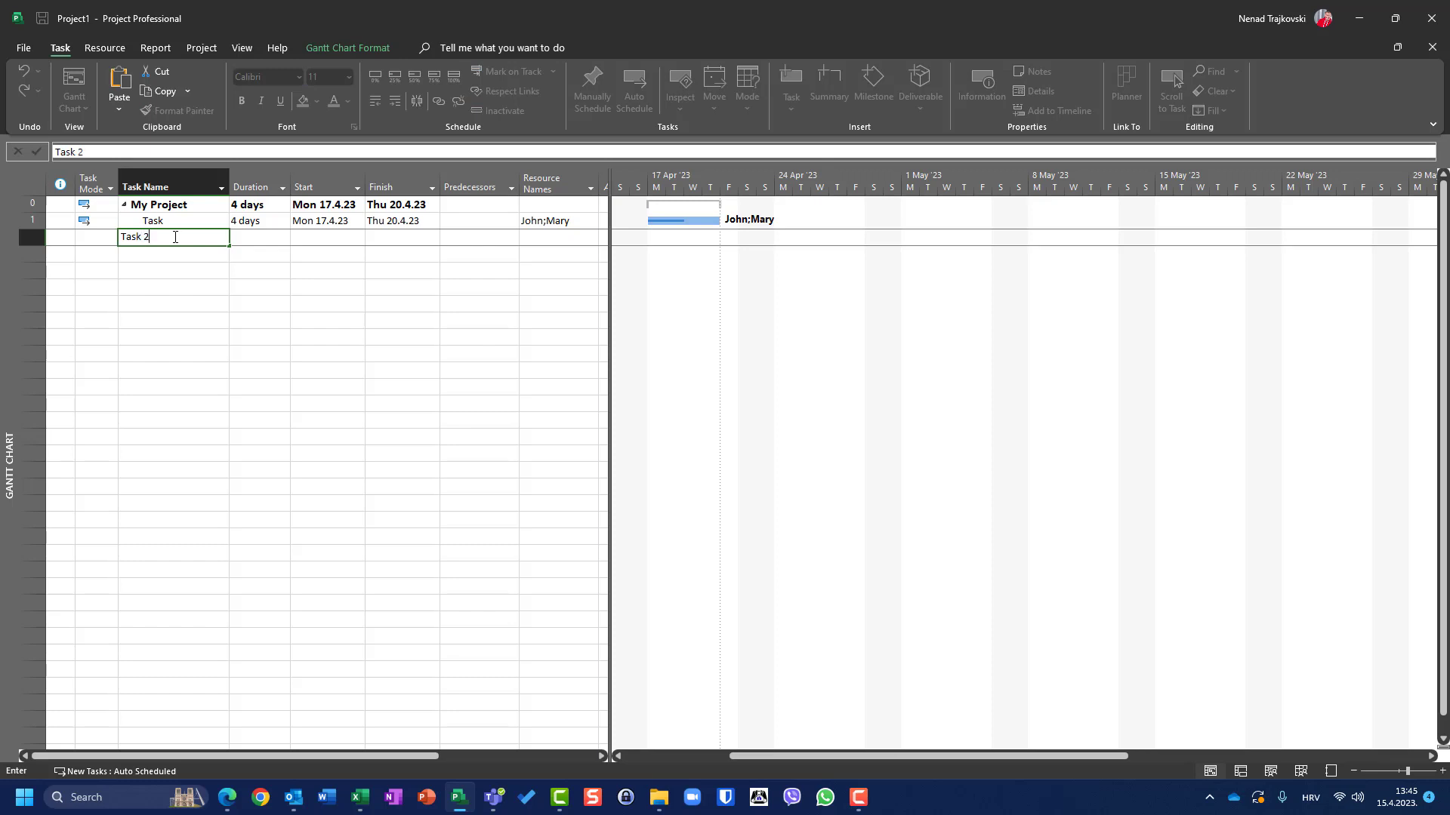
{"action": "key", "text": "Tab"}
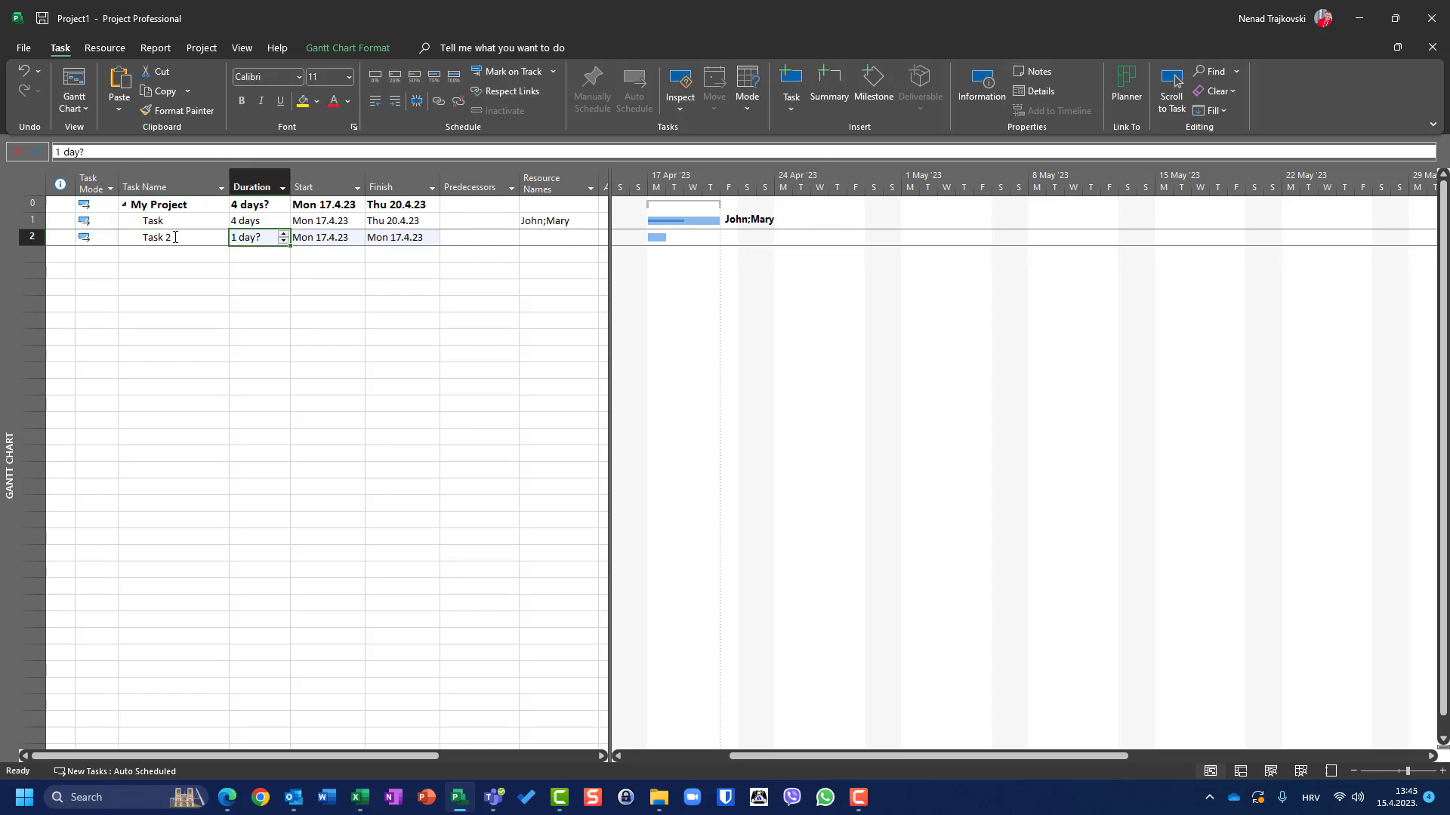
{"action": "type", "text": "2"}
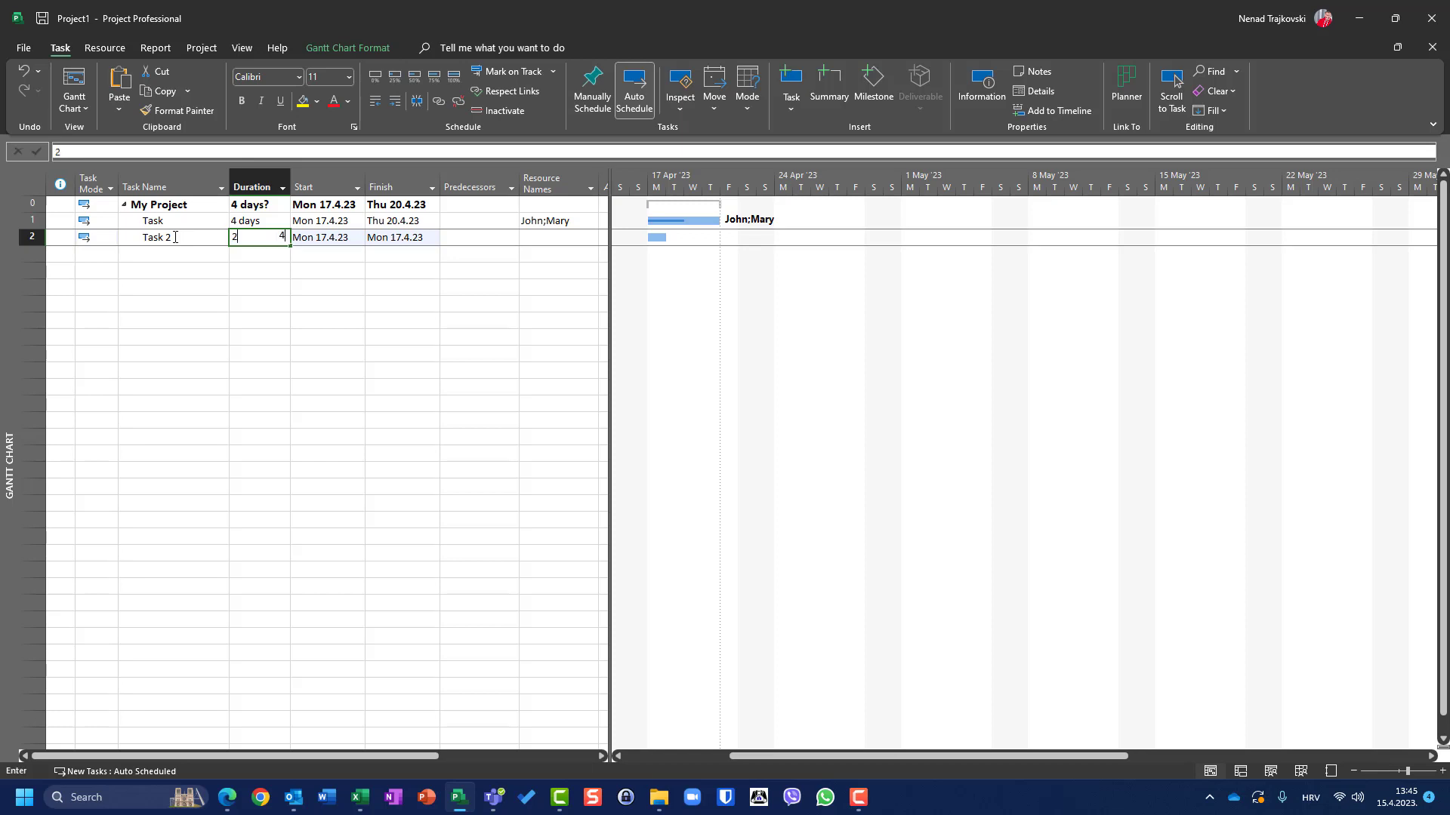
{"action": "key", "text": "BackSpace"}
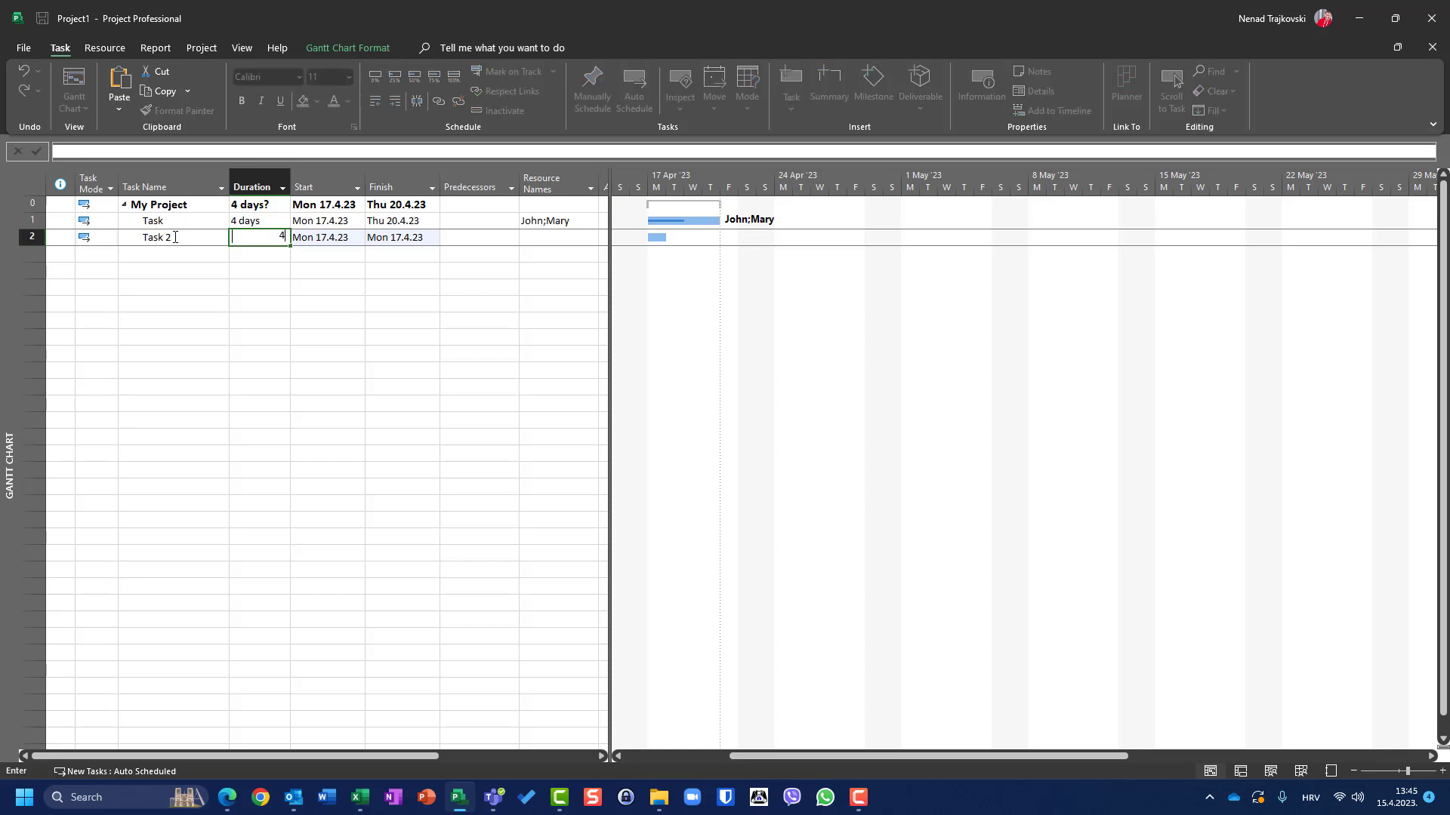
{"action": "key", "text": "Return"}
- Link Task 2 to the first task by setting its predecessor to 1
{"action": "key", "text": "Up"}
{"action": "key", "text": "Tab"}
{"action": "key", "text": "Tab"}
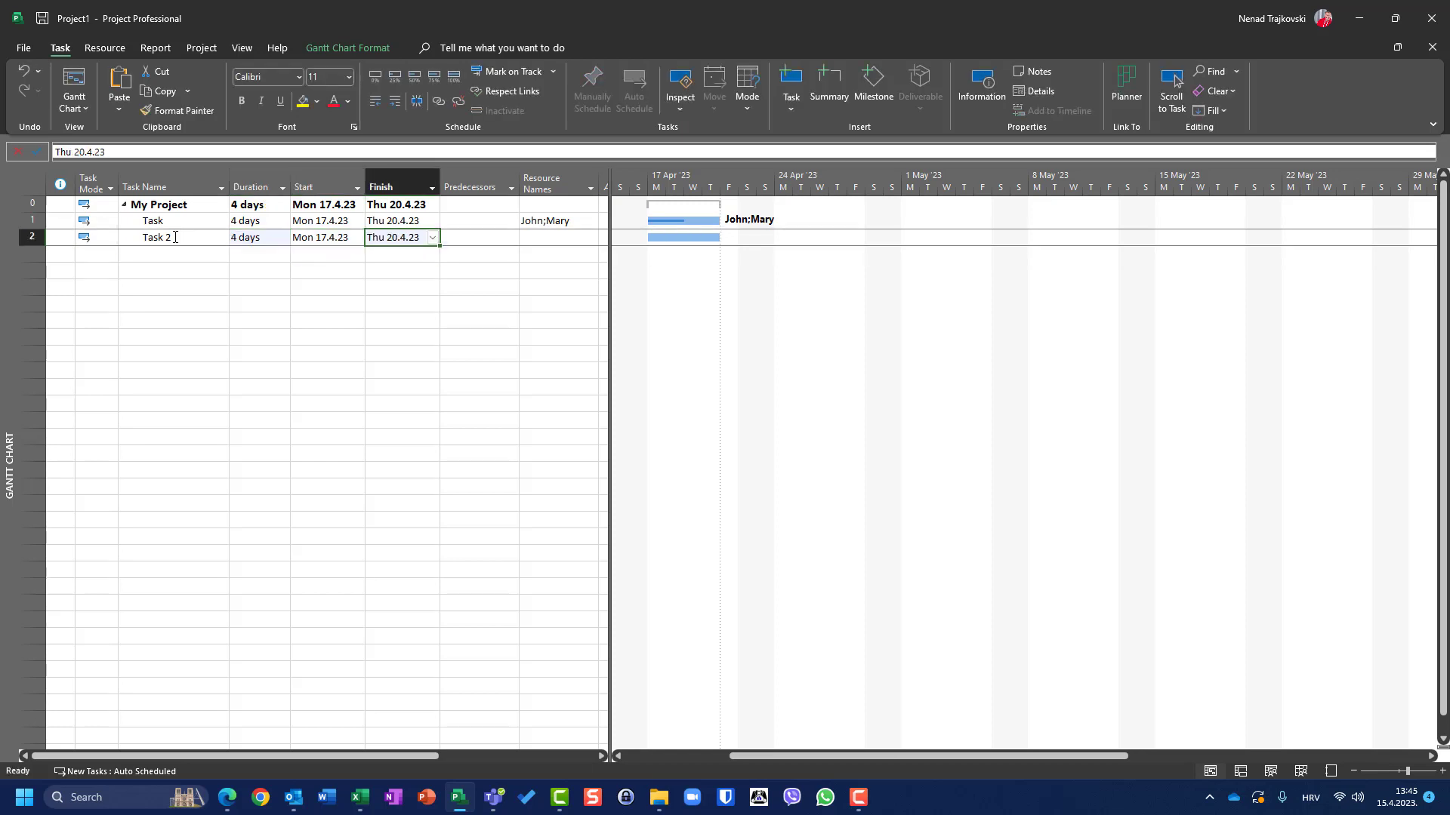
{"action": "key", "text": "Tab"}
{"action": "type", "text": "1"}
{"action": "key", "text": "Return"}
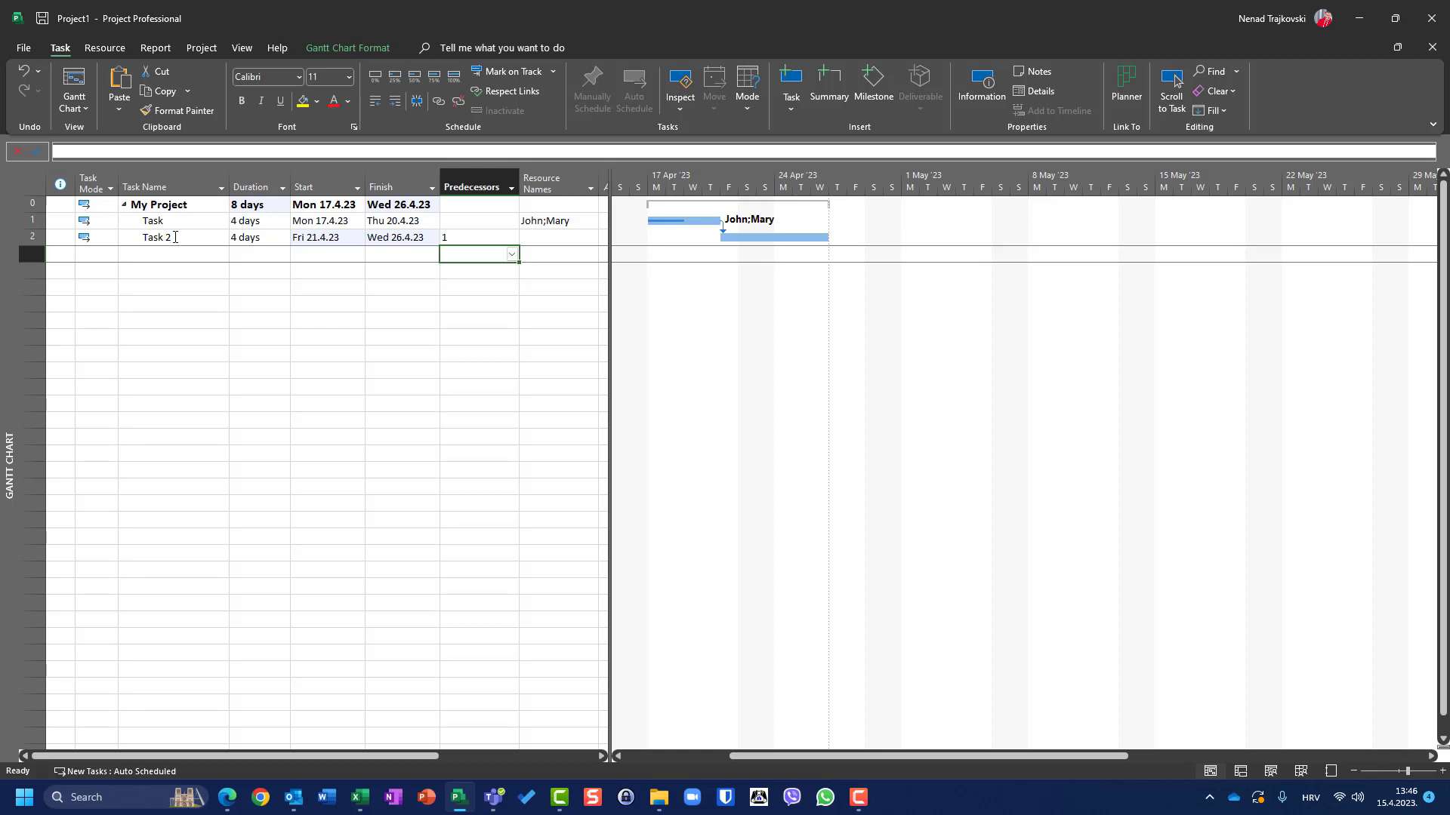
- Assign the original resource to Task 2 in the Gantt Chart table
{"action": "left_click", "coordinate": [556, 237]}
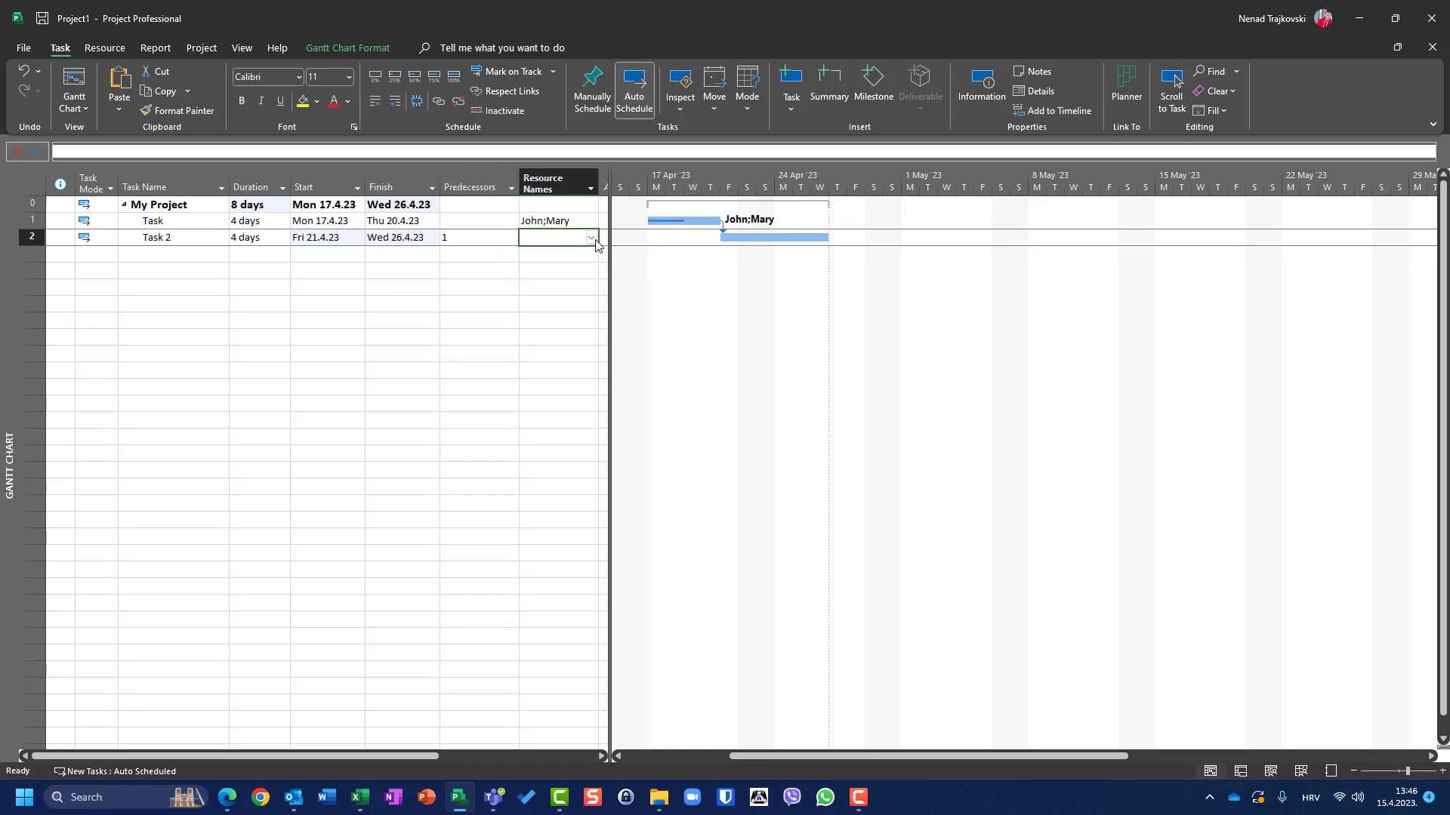
{"action": "left_click", "coordinate": [593, 239]}
{"action": "left_click", "coordinate": [543, 252]}
{"action": "left_click", "coordinate": [388, 357]}
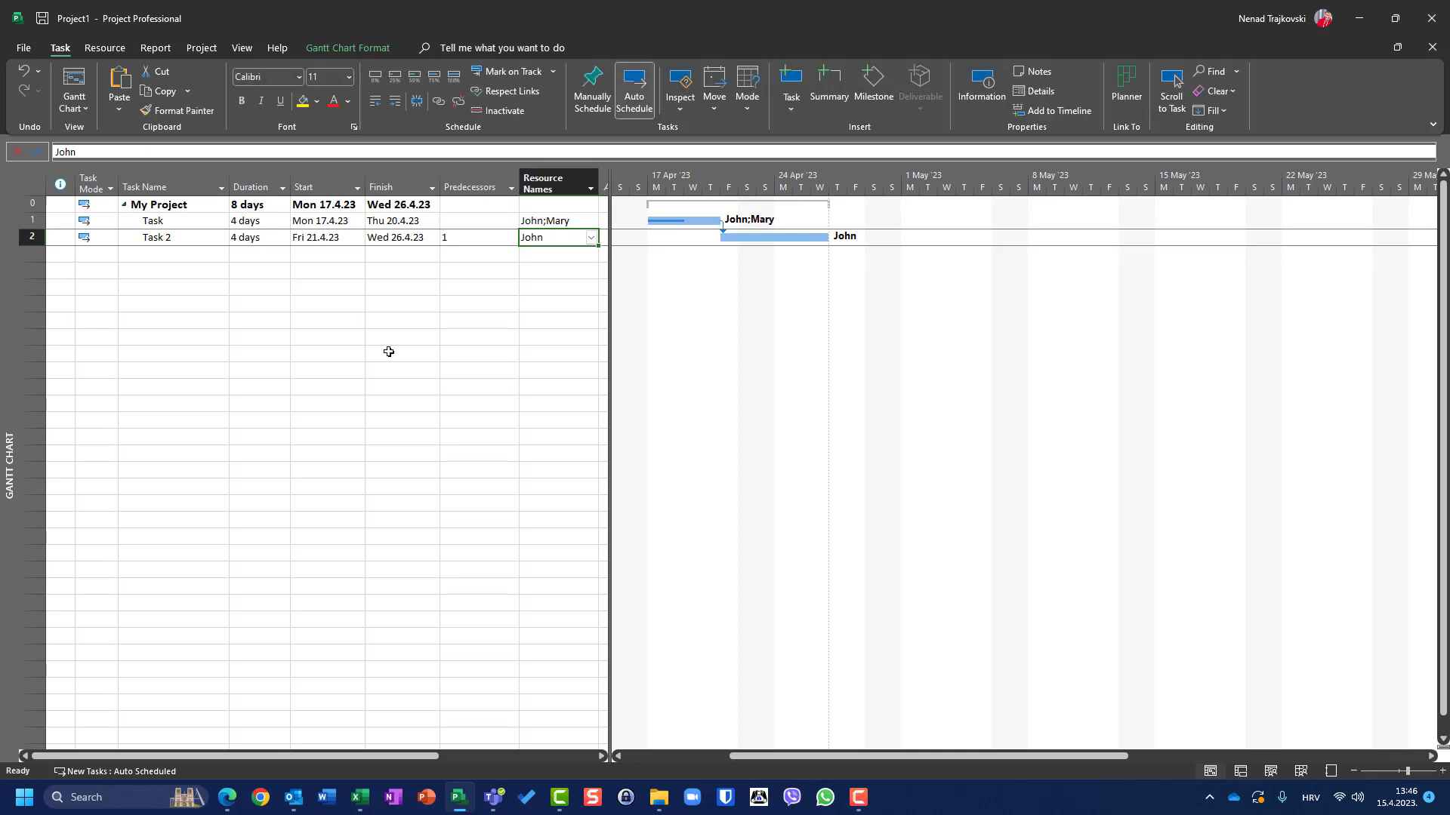
- Switch to the Task Usage view and examine the original resource's scheduled work on Task 2
{"action": "left_click", "coordinate": [240, 49]}
{"action": "left_click", "coordinate": [71, 87]}
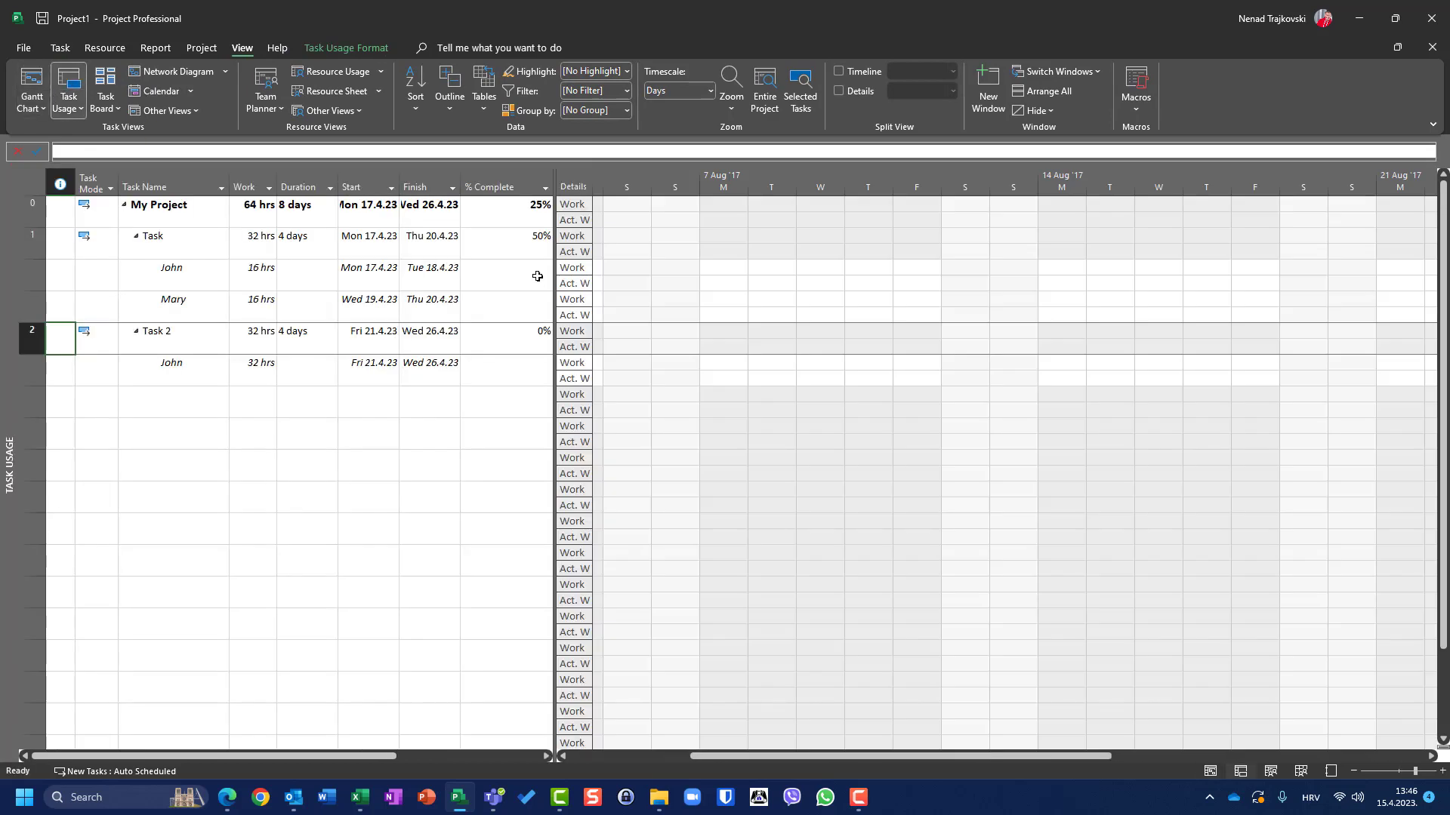
{"action": "right_click", "coordinate": [143, 336]}
{"action": "left_click", "coordinate": [195, 434]}
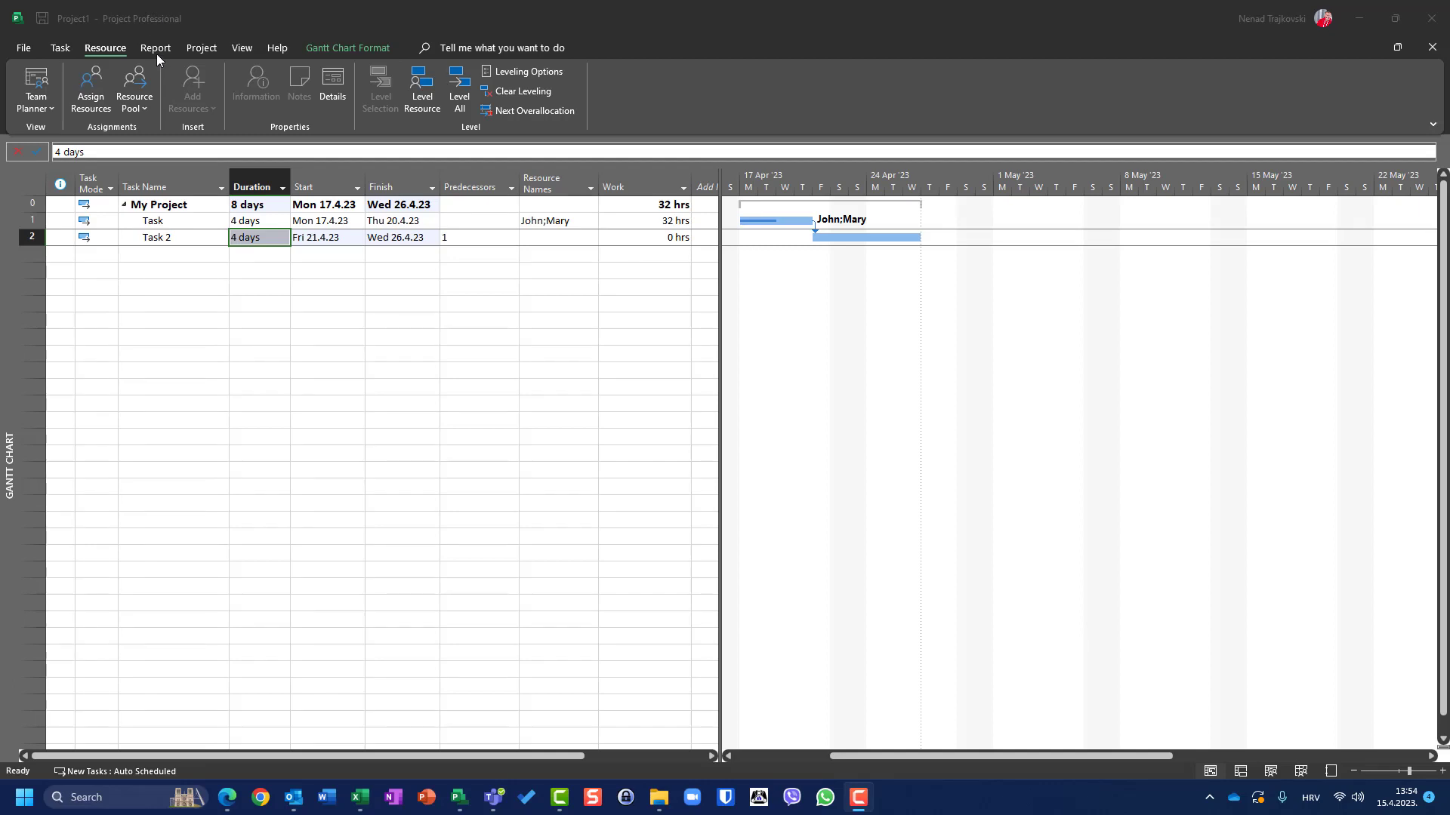
- In the Resource Sheet, set the original resource's maximum units to 0%
{"action": "left_click", "coordinate": [243, 47]}
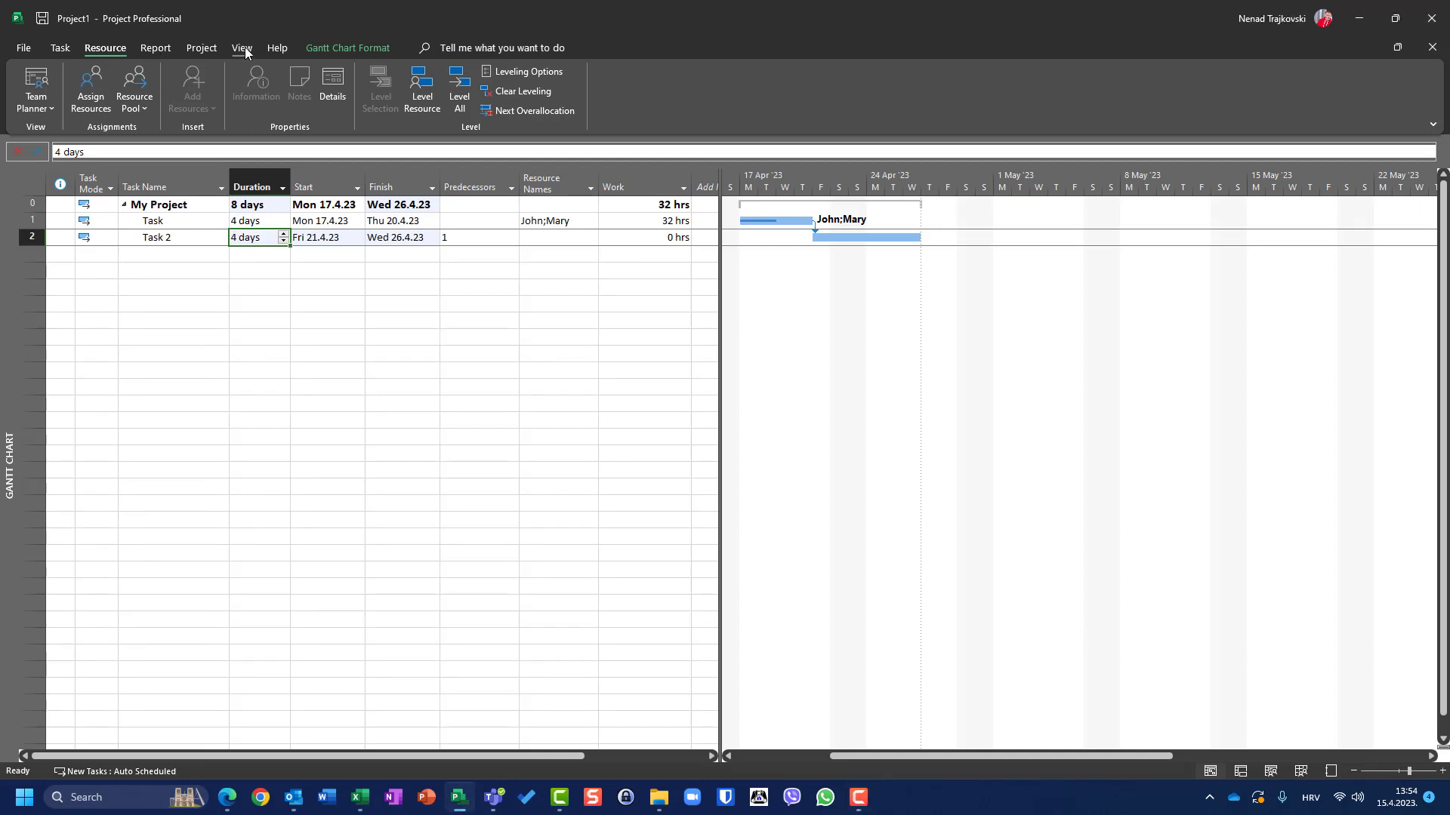
{"action": "left_click", "coordinate": [243, 47]}
{"action": "left_click", "coordinate": [320, 92]}
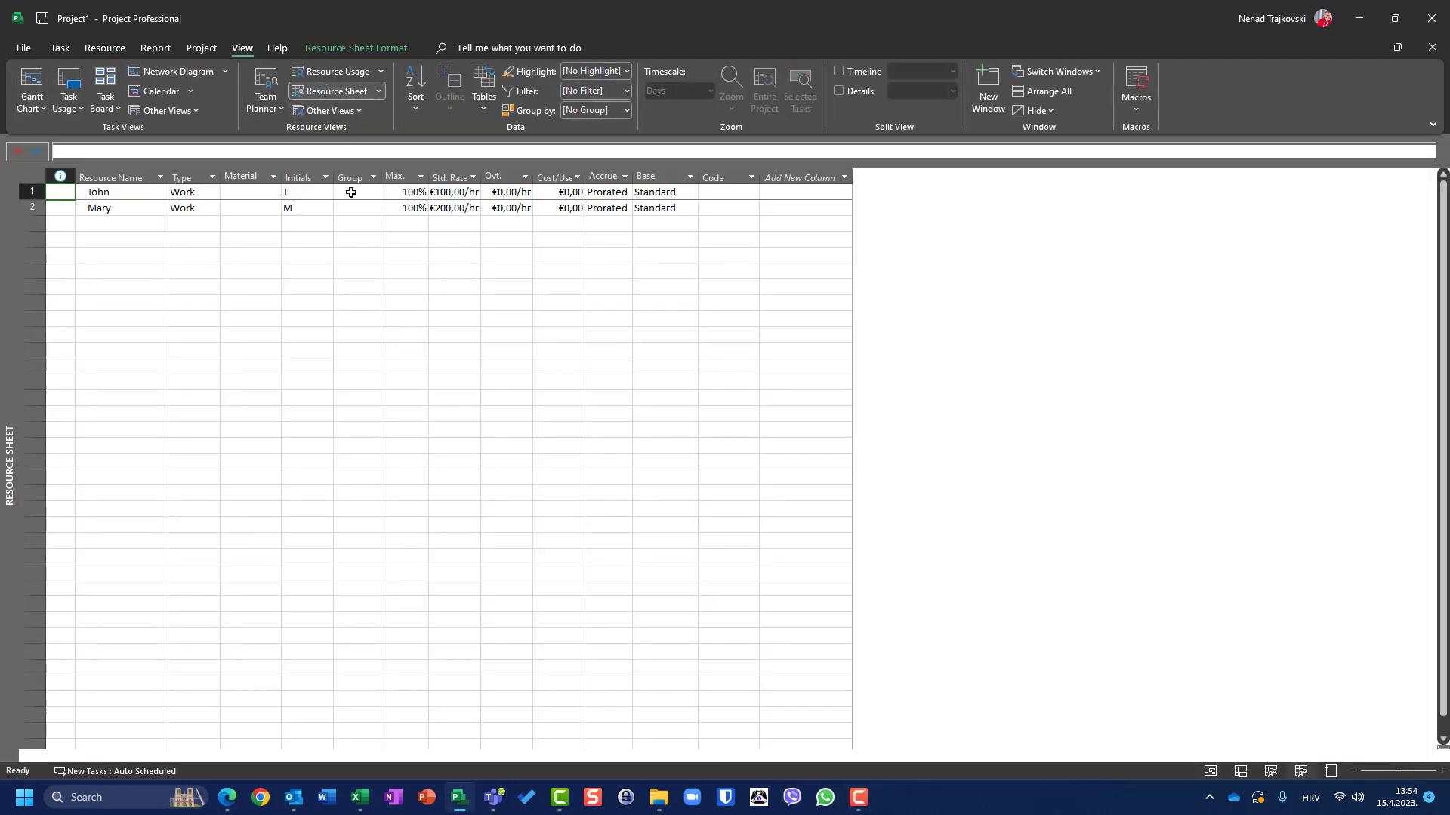
{"action": "left_click", "coordinate": [391, 210]}
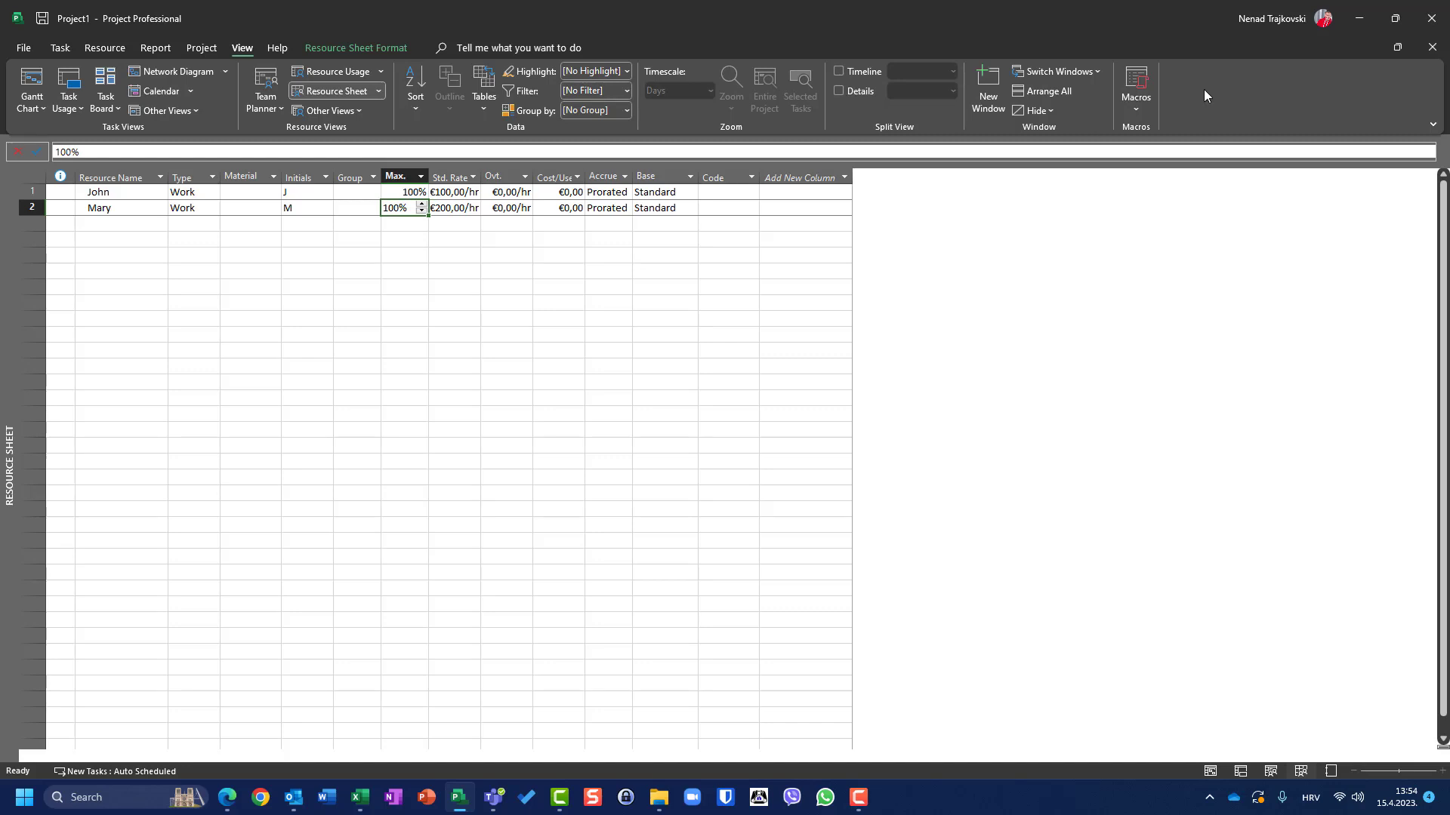
{"action": "key", "text": "Up"}
{"action": "type", "text": "0"}
{"action": "key", "text": "Return"}
{"action": "left_click", "coordinate": [428, 414]}
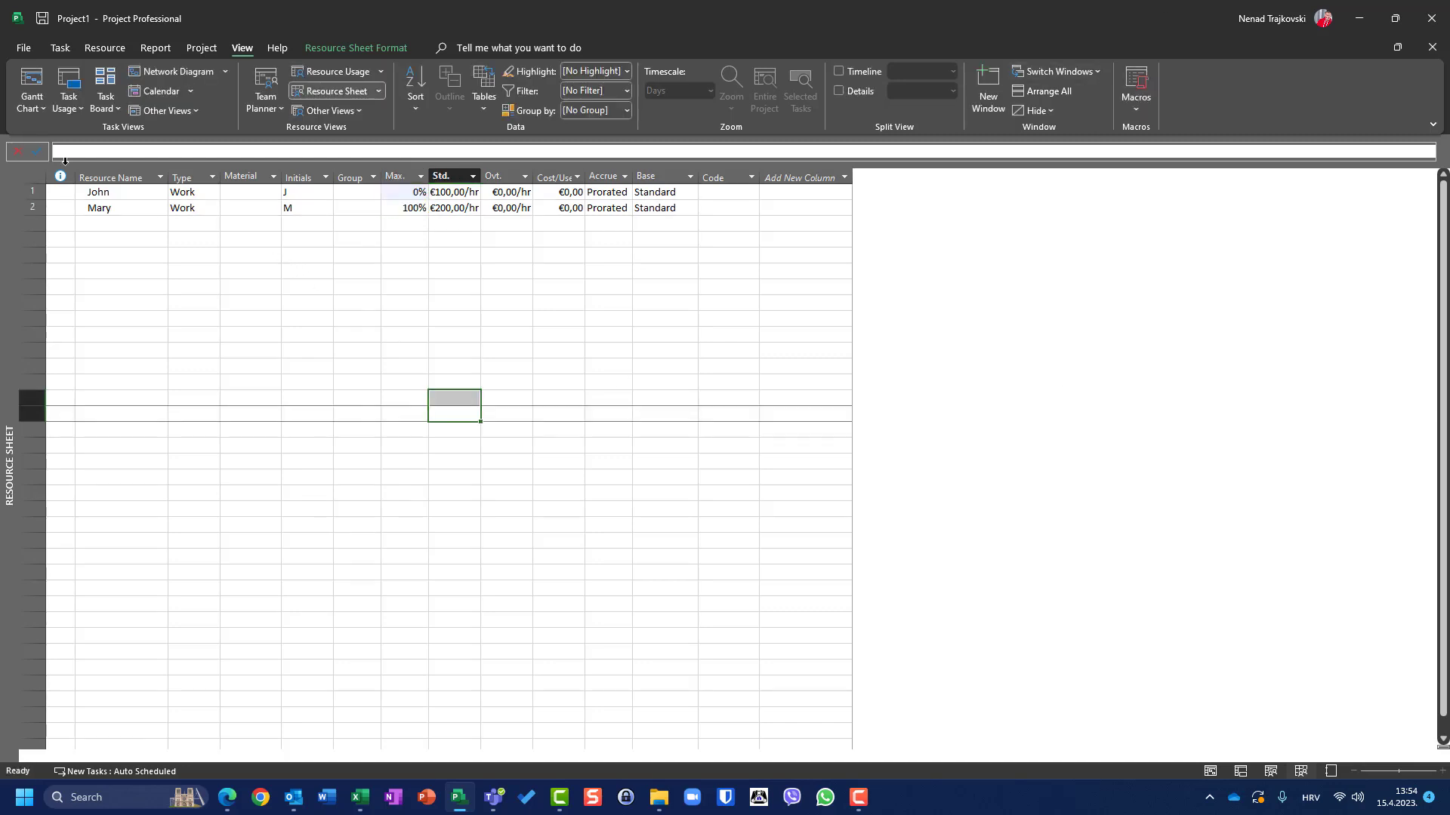
- Return to the Gantt Chart view, try assigning the 0% original resource to Task 2, and undo the assignment
{"action": "left_click", "coordinate": [37, 107]}
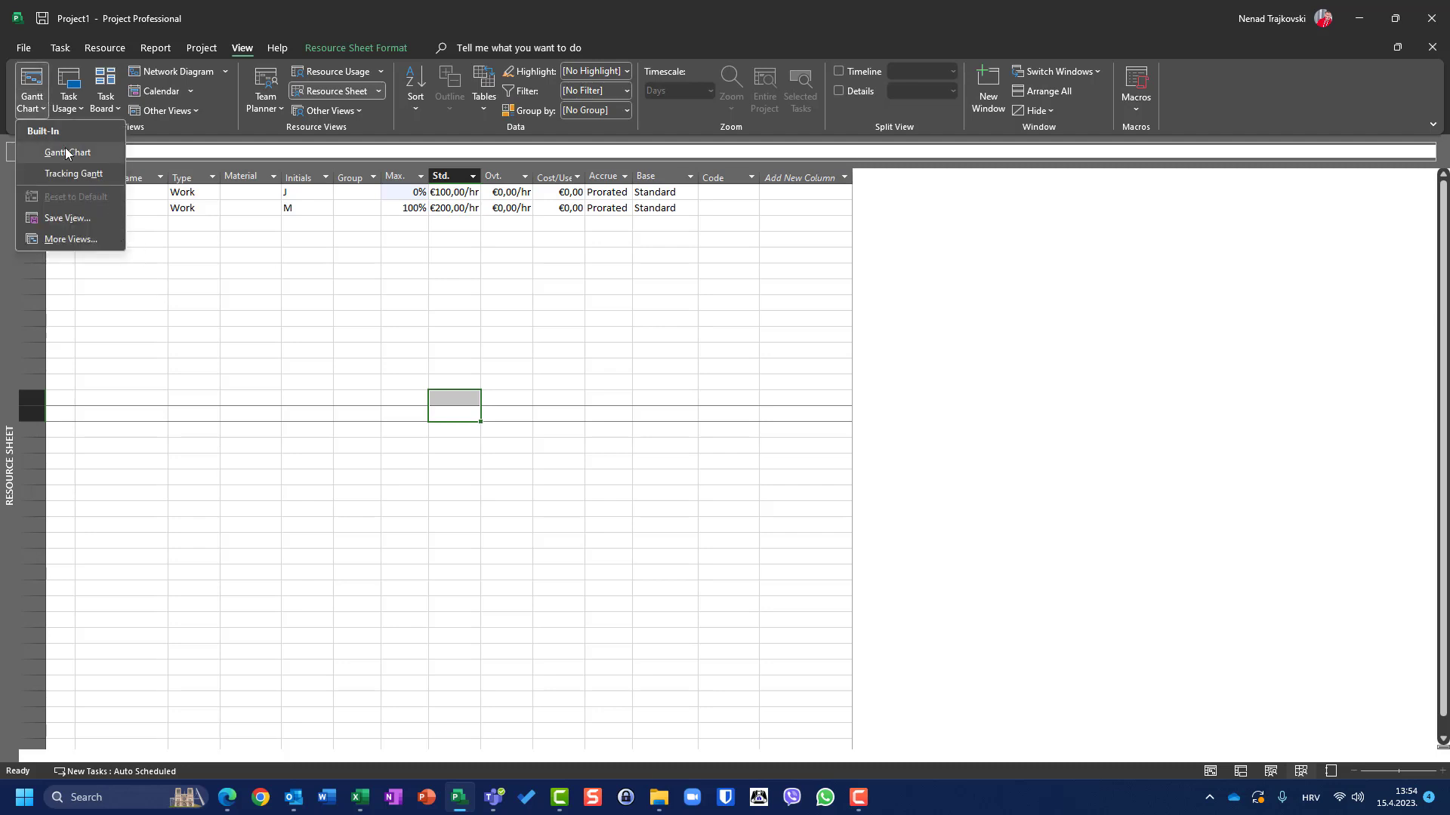
{"action": "left_click", "coordinate": [66, 151]}
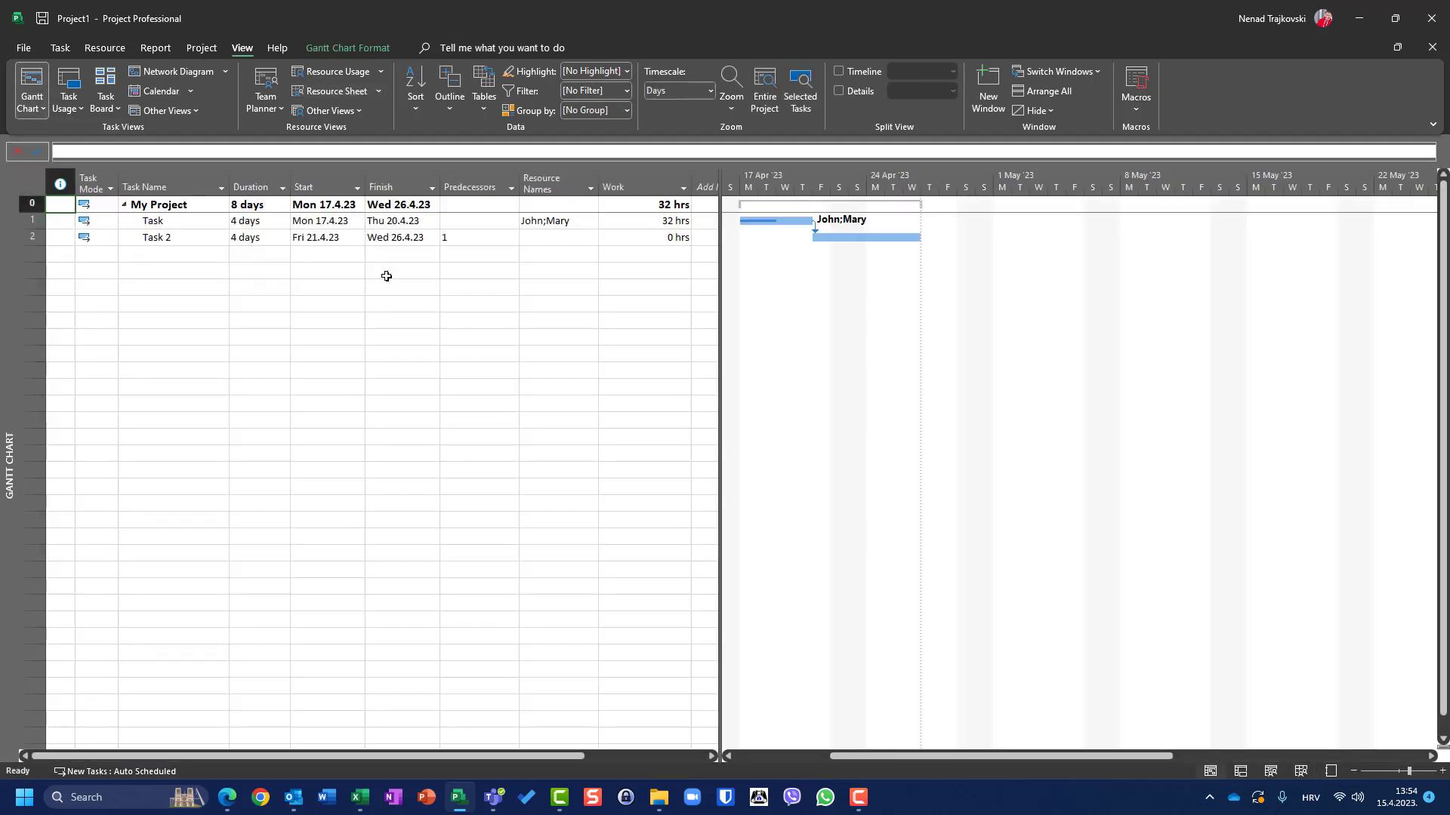
{"action": "left_click", "coordinate": [590, 238]}
{"action": "left_click", "coordinate": [591, 238]}
{"action": "left_click", "coordinate": [548, 253]}
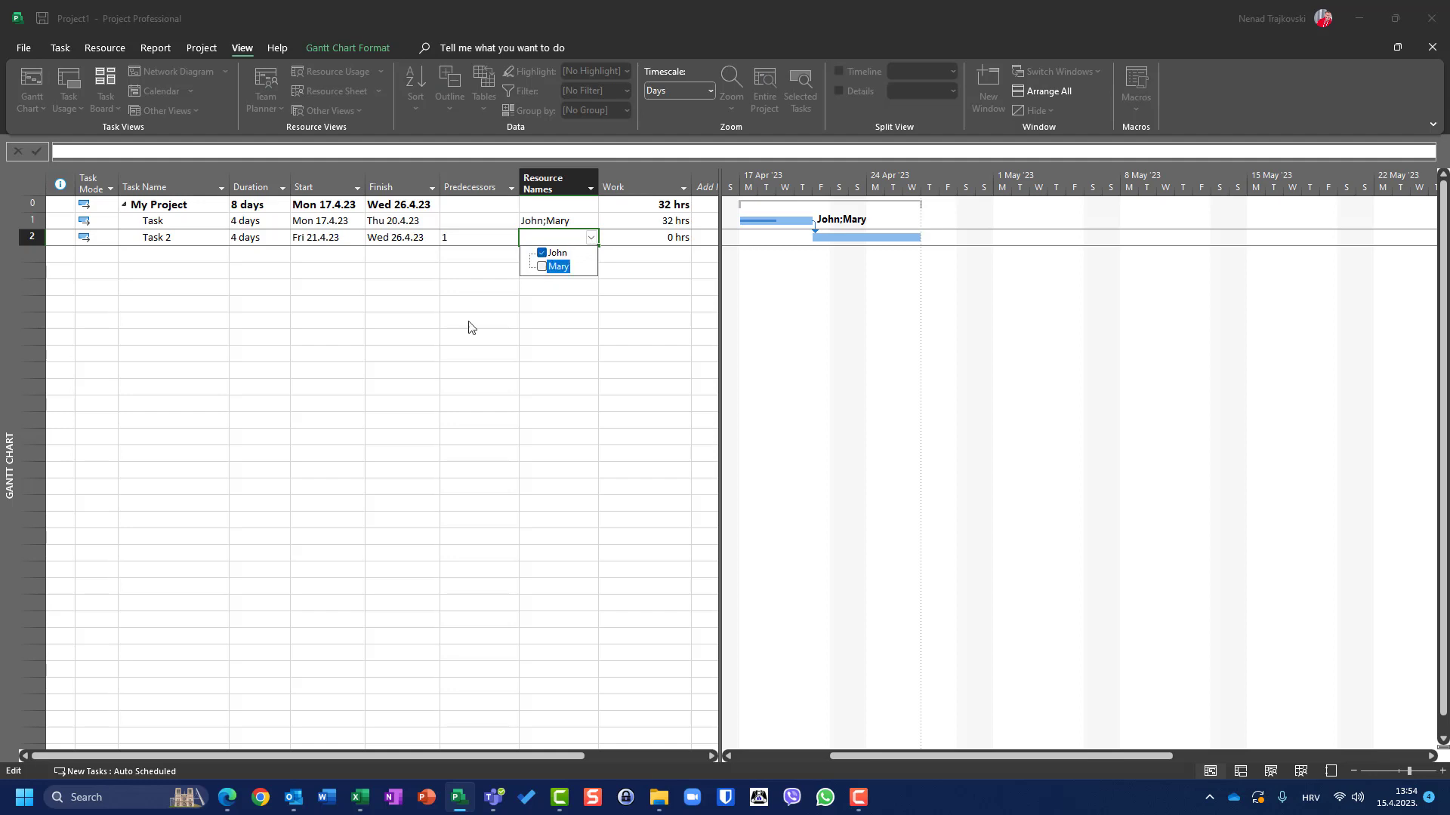
{"action": "left_click", "coordinate": [468, 323]}
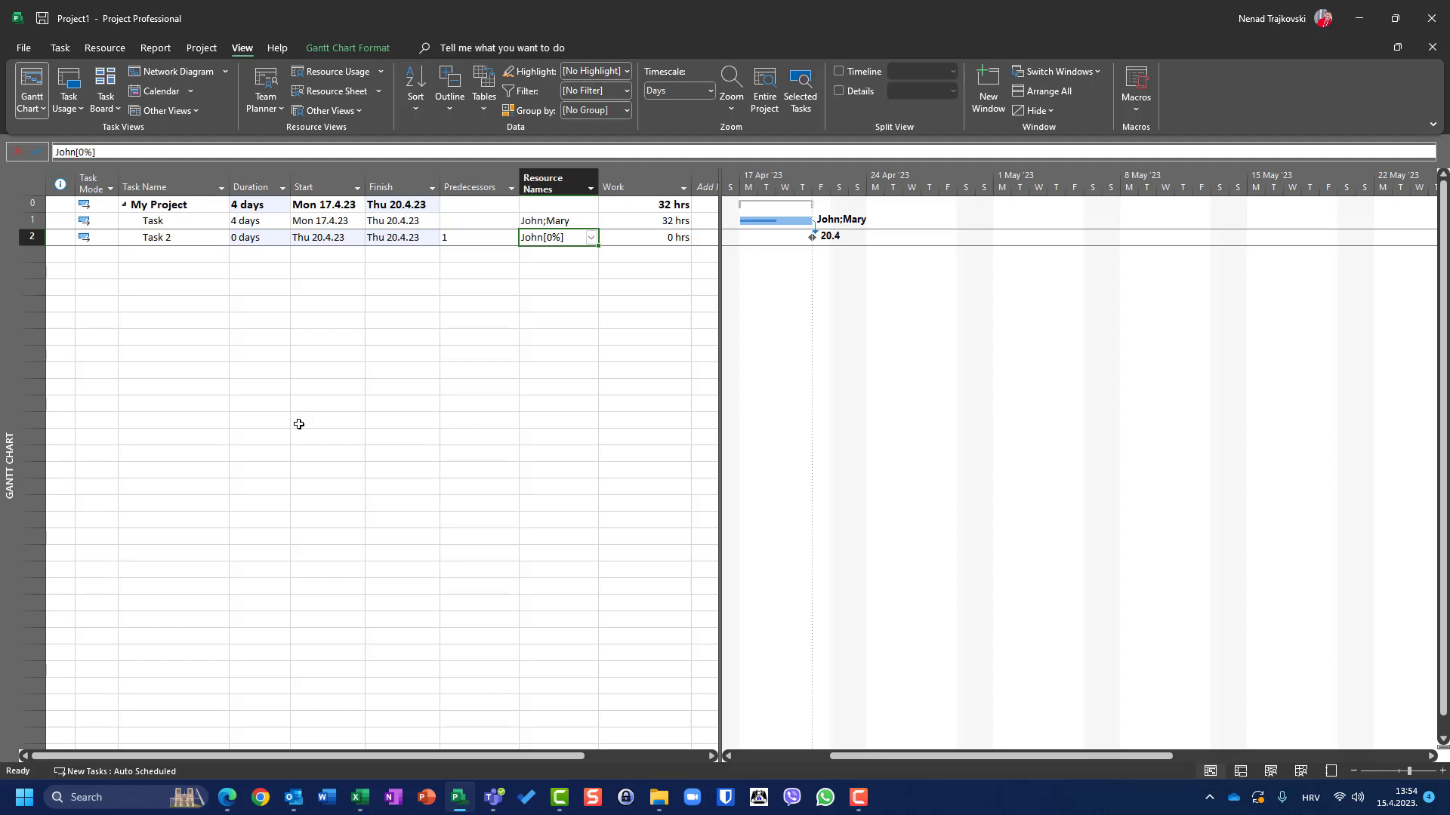
{"action": "key", "text": "ctrl+z"}
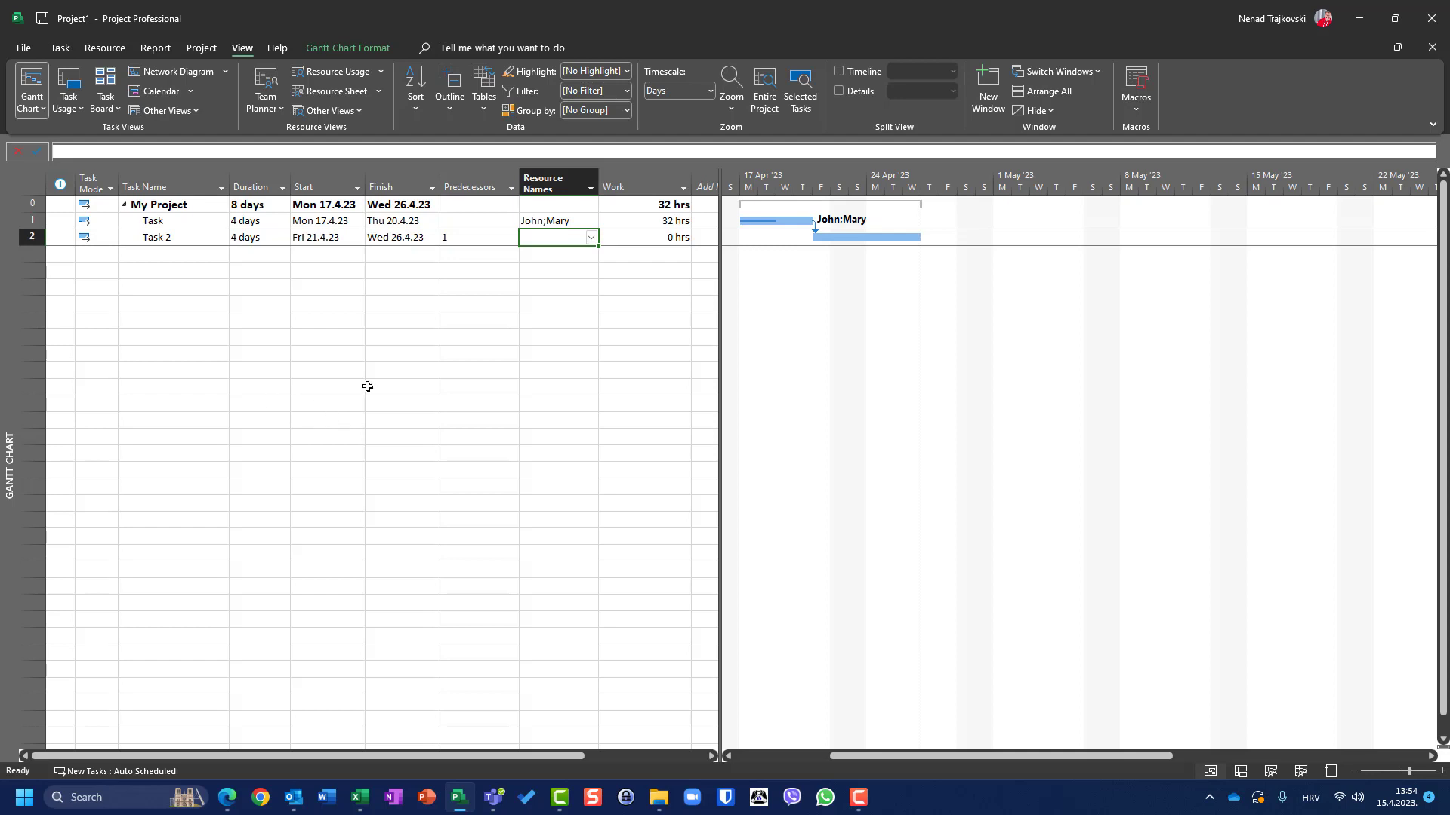
- Assign the replacement resource to Task 2
{"action": "left_click", "coordinate": [590, 237]}
{"action": "left_click", "coordinate": [567, 267]}
{"action": "left_click", "coordinate": [502, 301]}
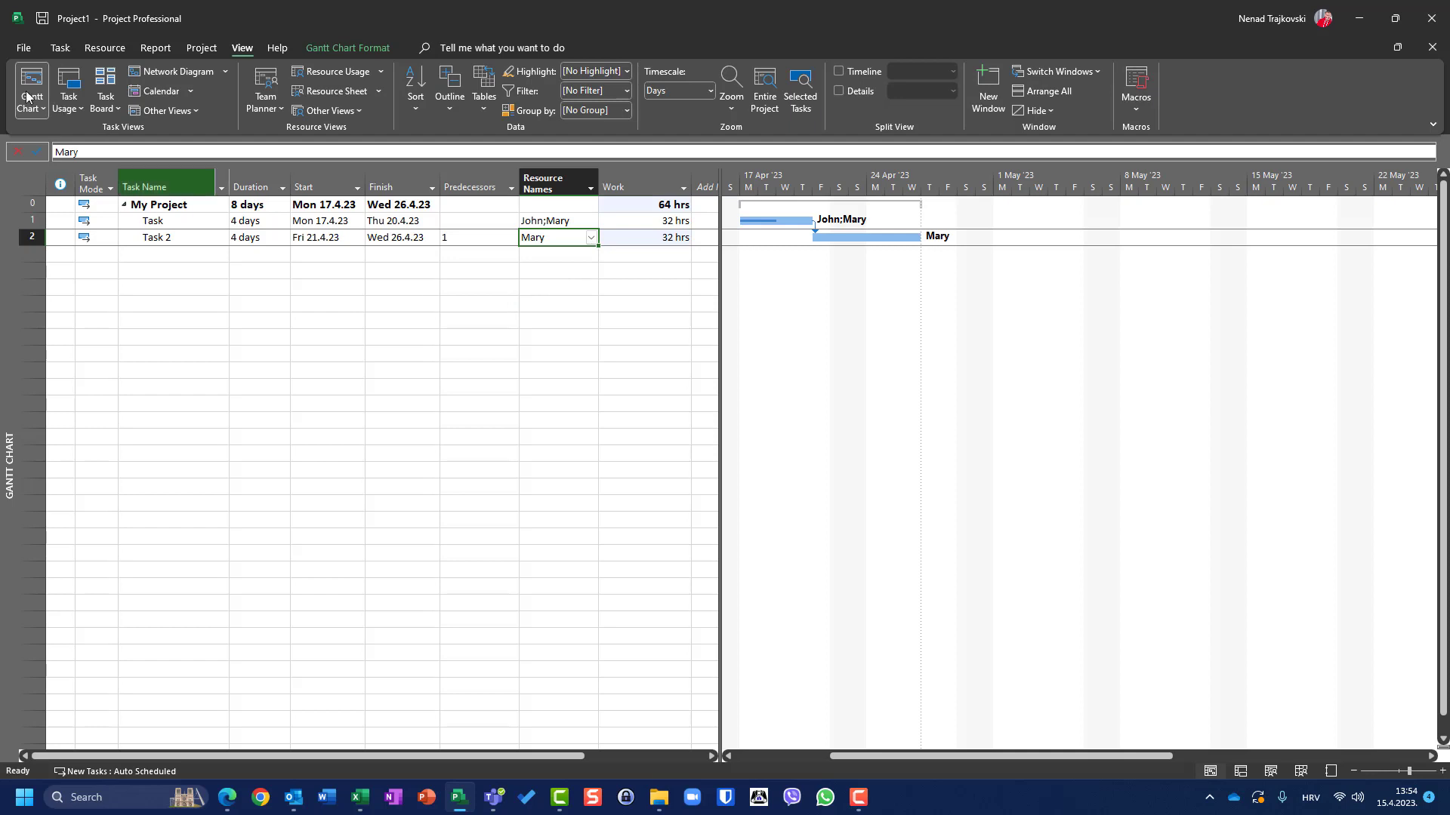
- Review the replacement resource's daily work on Task 2 in the Task Usage timescale
{"action": "left_click", "coordinate": [69, 85]}
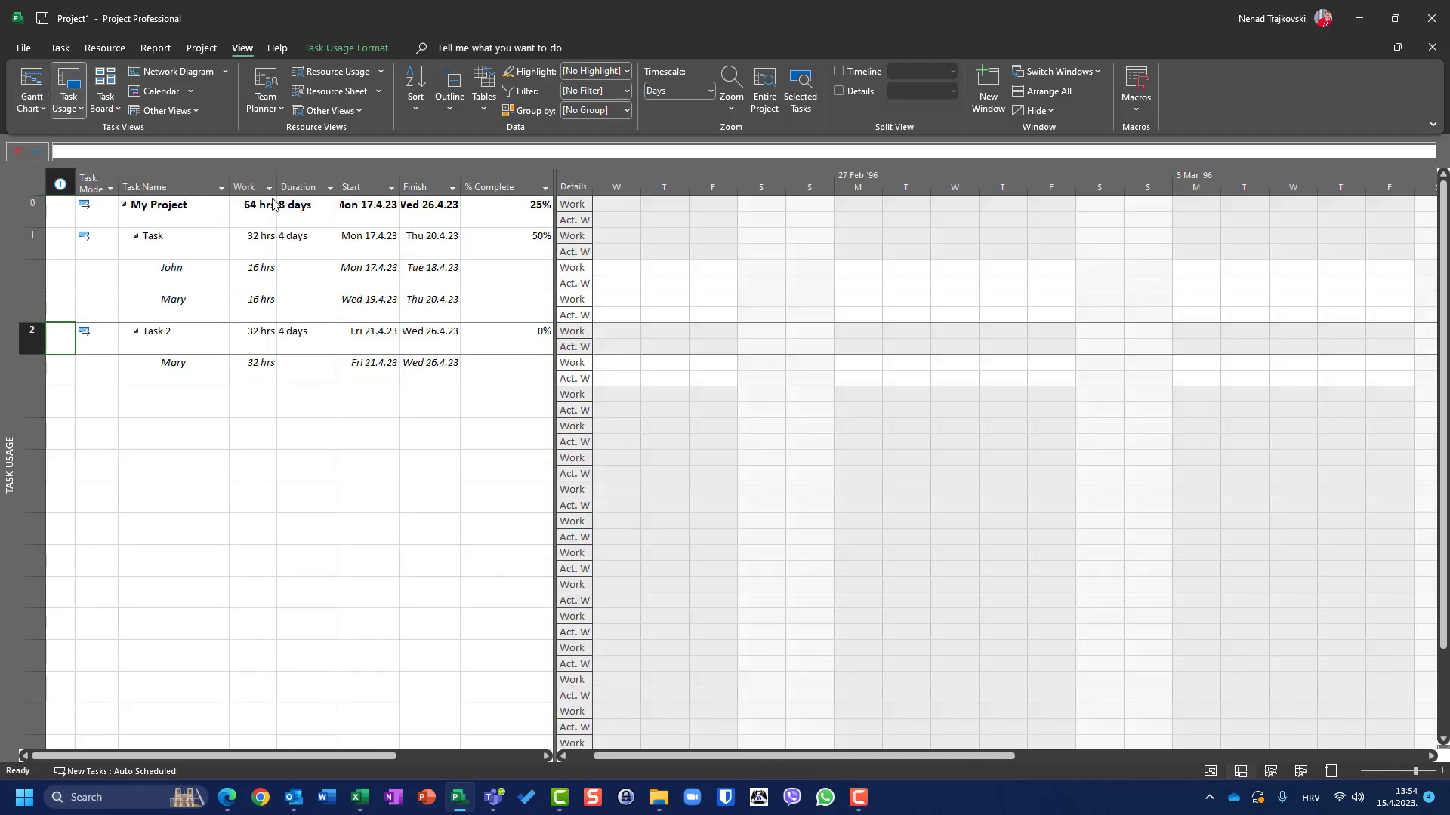
{"action": "right_click", "coordinate": [157, 330]}
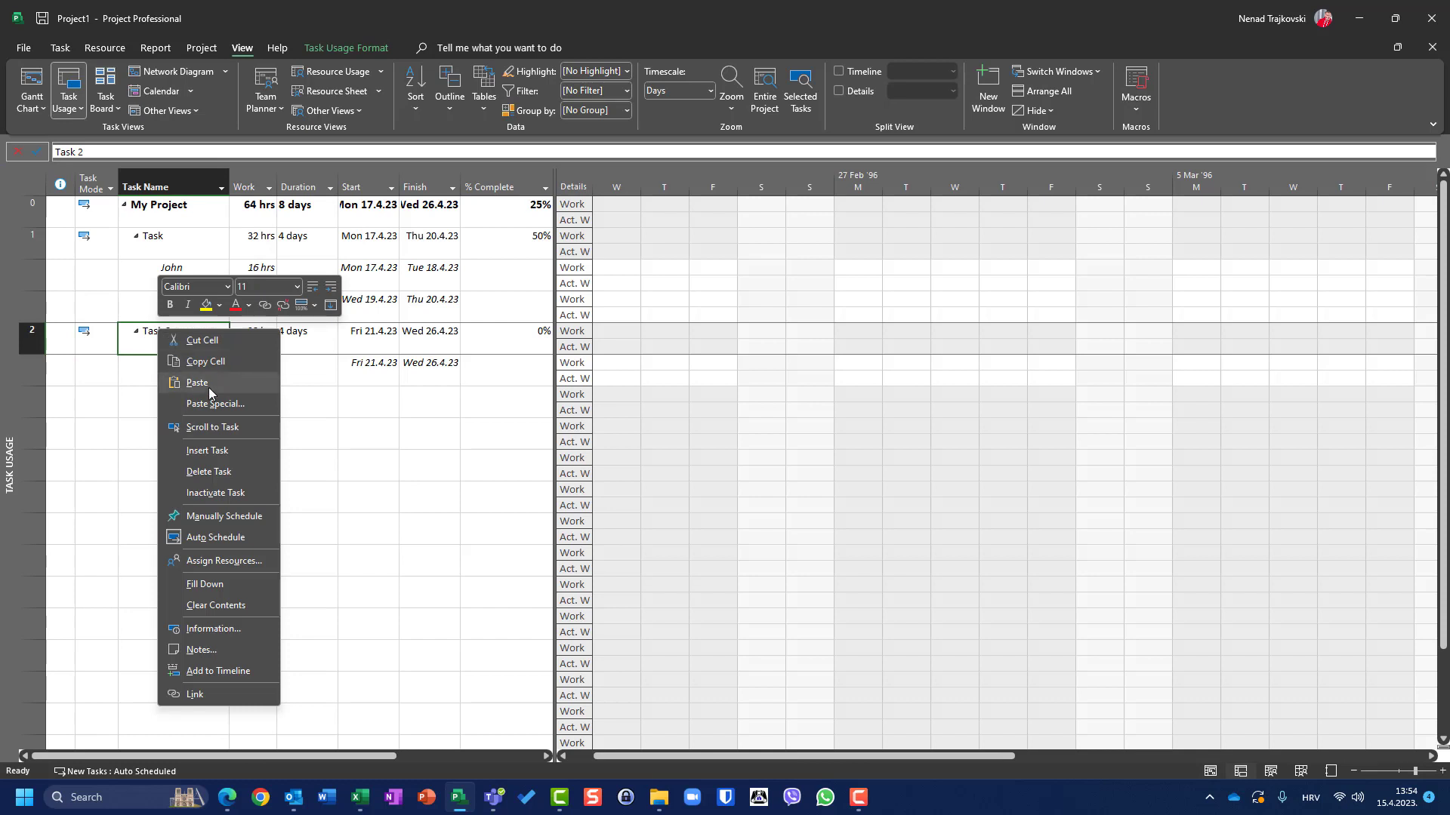
{"action": "left_click", "coordinate": [219, 429]}
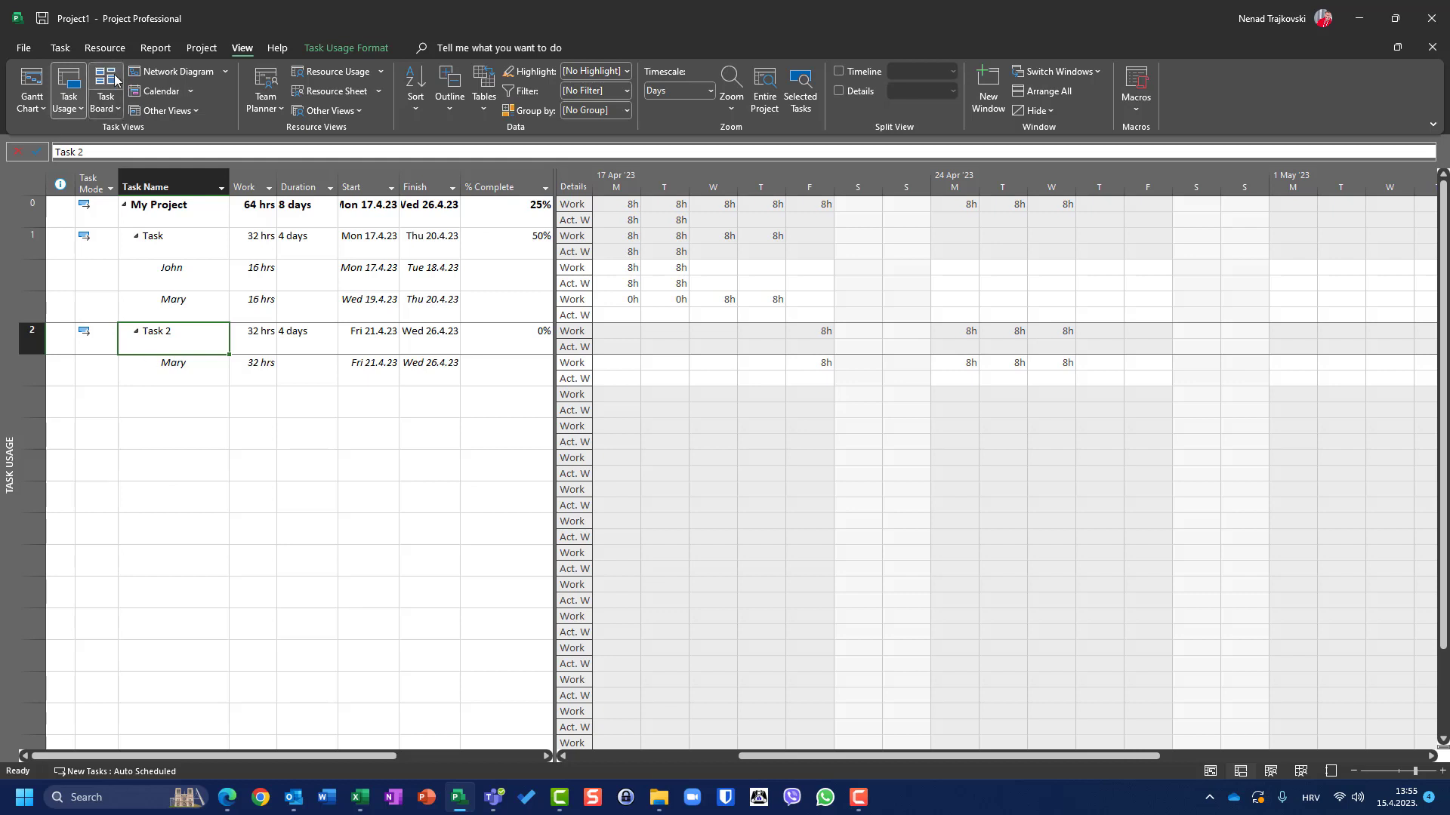
- Try adding the original resource to Task 2 through the split Task Form, then undo it and close the split
{"action": "left_click", "coordinate": [860, 91]}
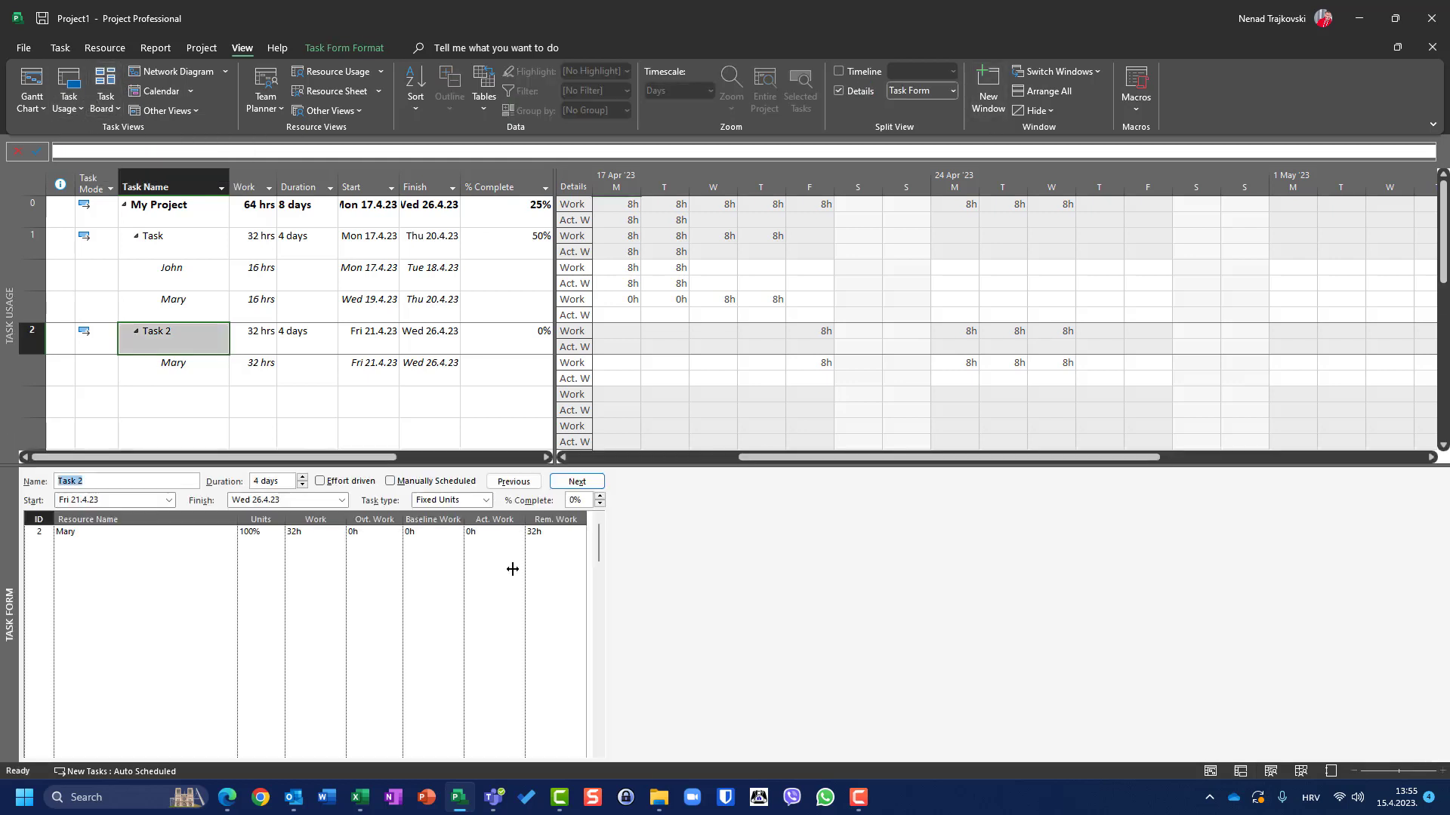
{"action": "left_click", "coordinate": [115, 546]}
{"action": "left_click", "coordinate": [230, 545]}
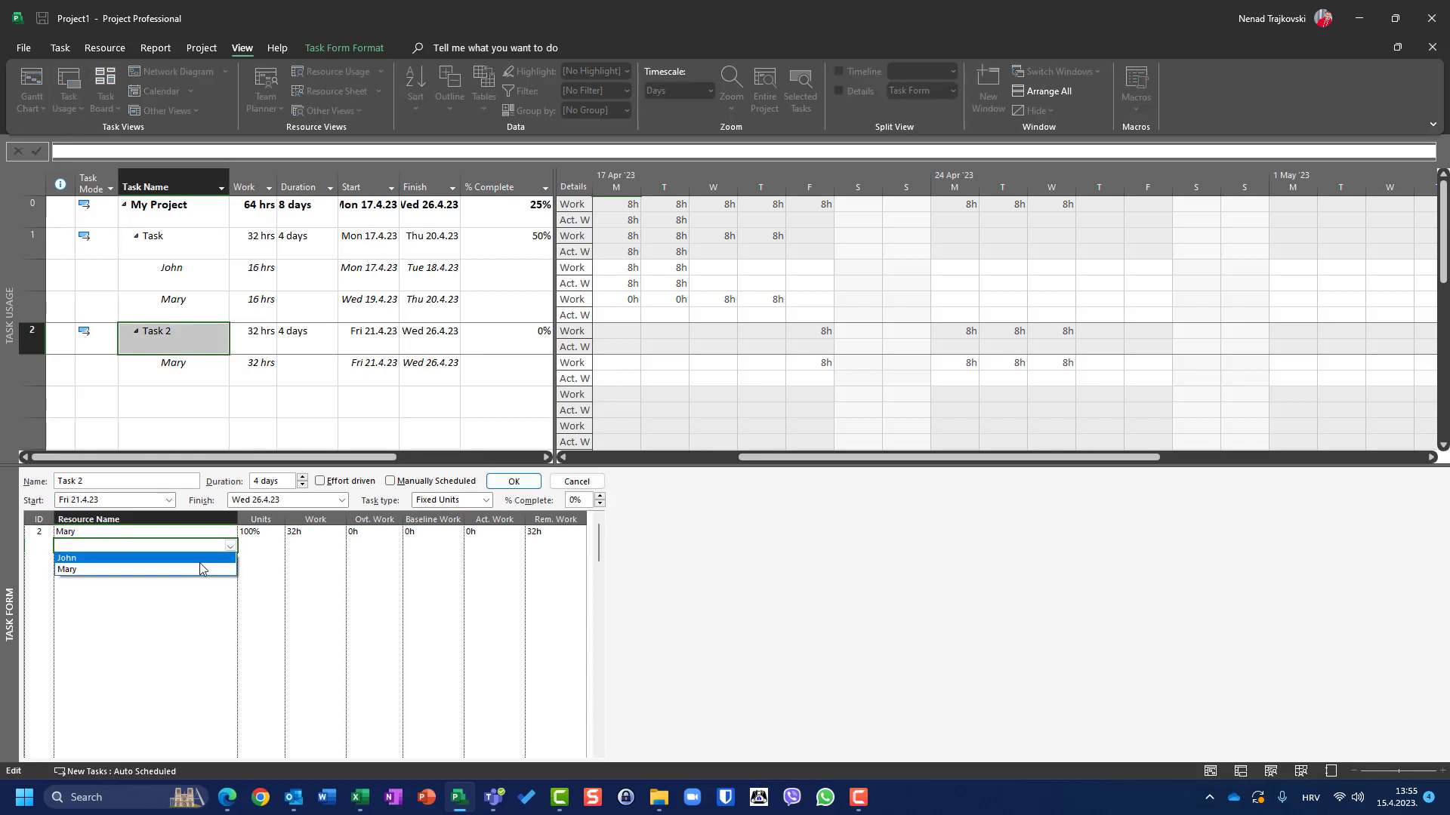
{"action": "left_click", "coordinate": [200, 558]}
{"action": "left_click", "coordinate": [514, 481]}
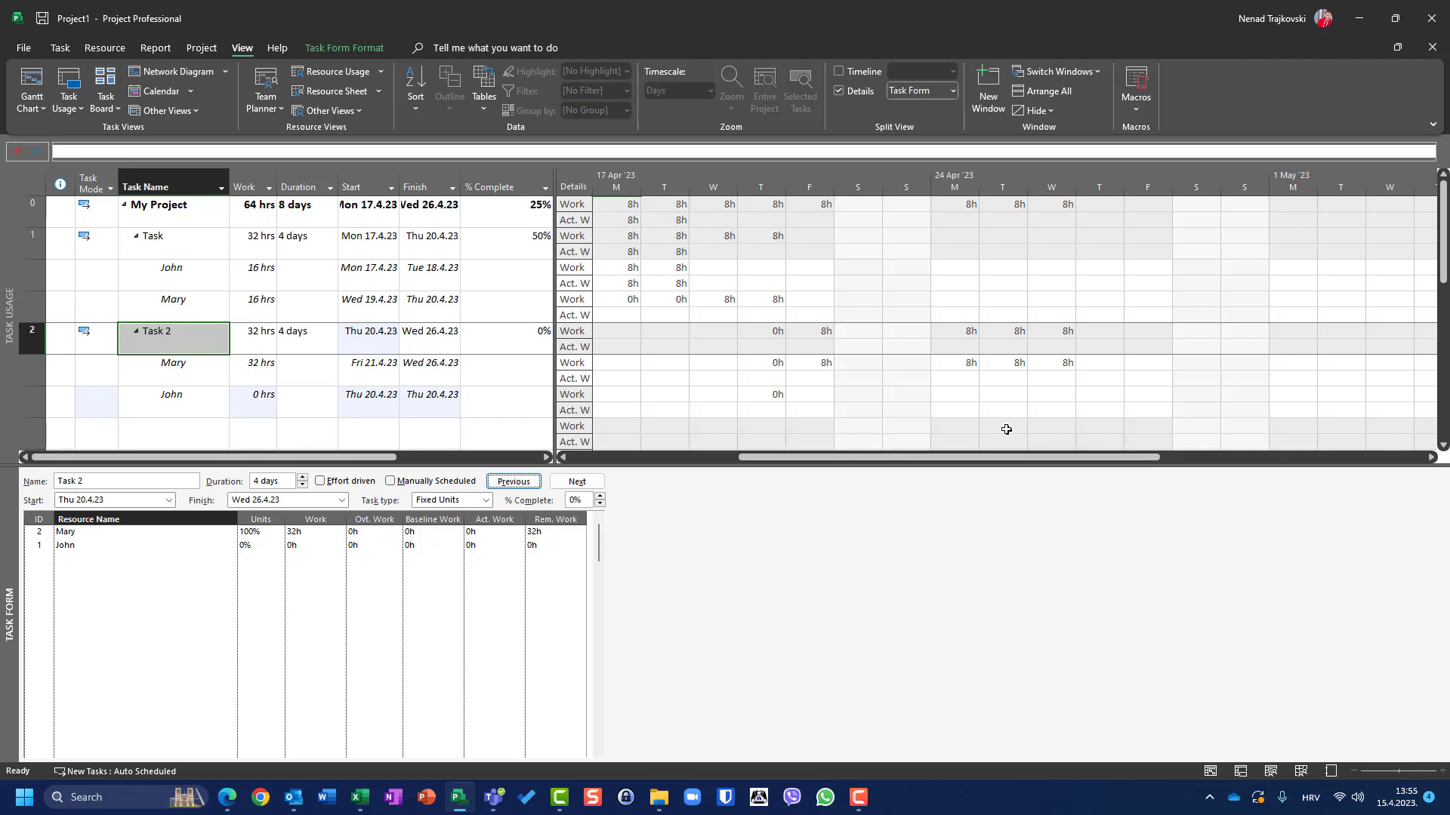
{"action": "key", "text": "ctrl+z"}
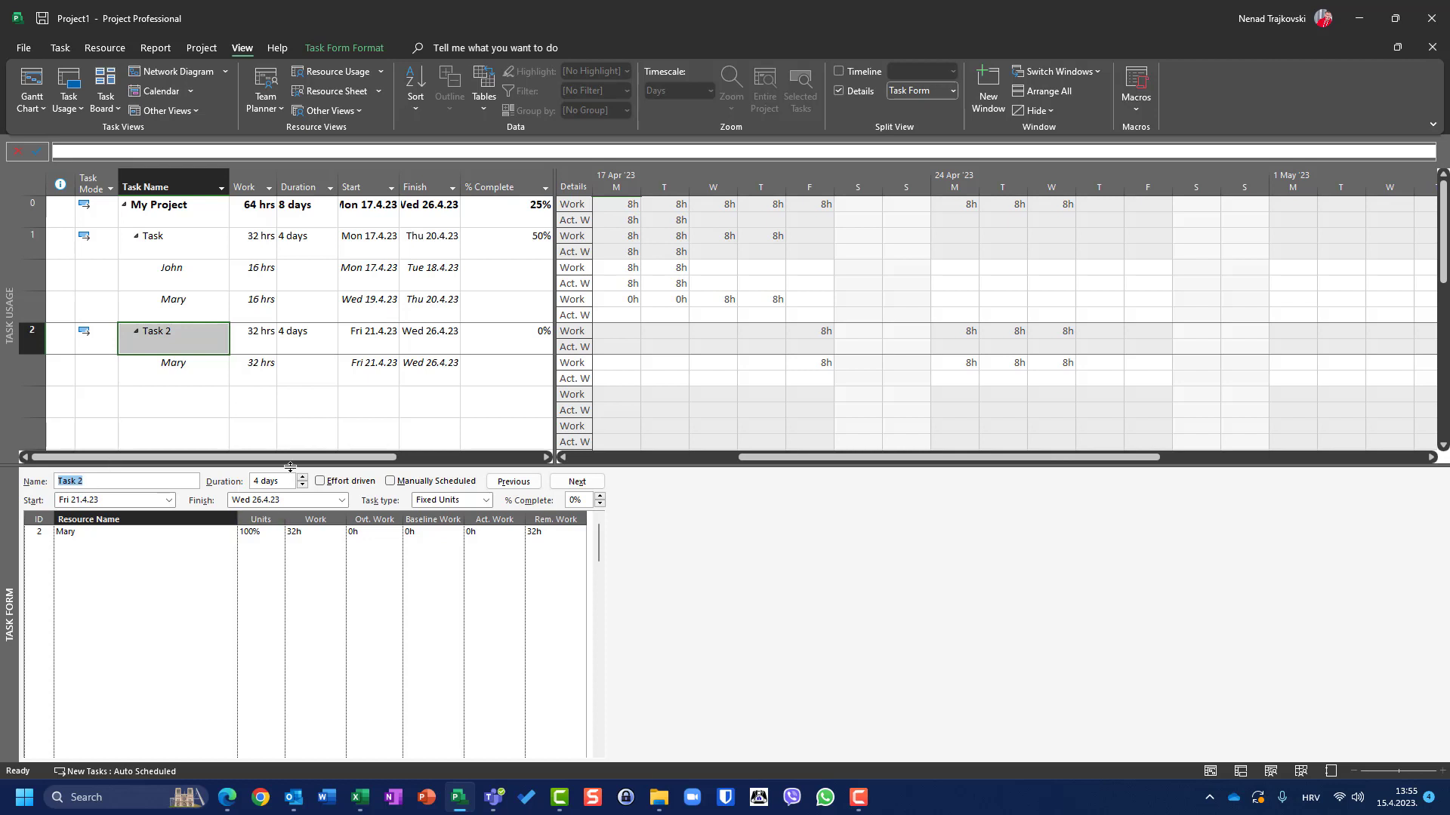
{"action": "left_click_drag", "start_coordinate": [291, 466], "coordinate": [304, 764]}
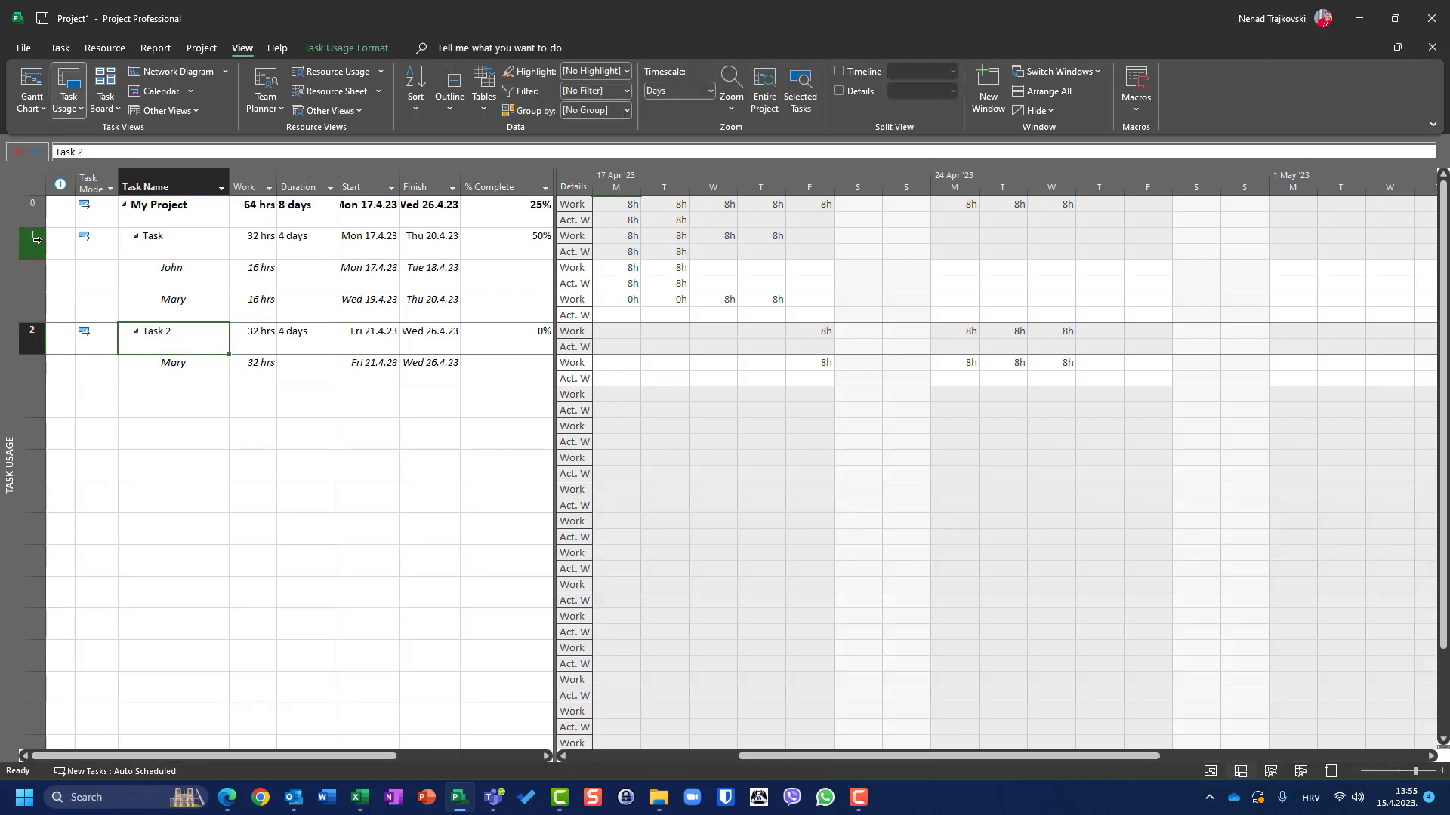
- Return to the Gantt Chart view and delete both tasks under the project summary
{"action": "left_click", "coordinate": [41, 77]}
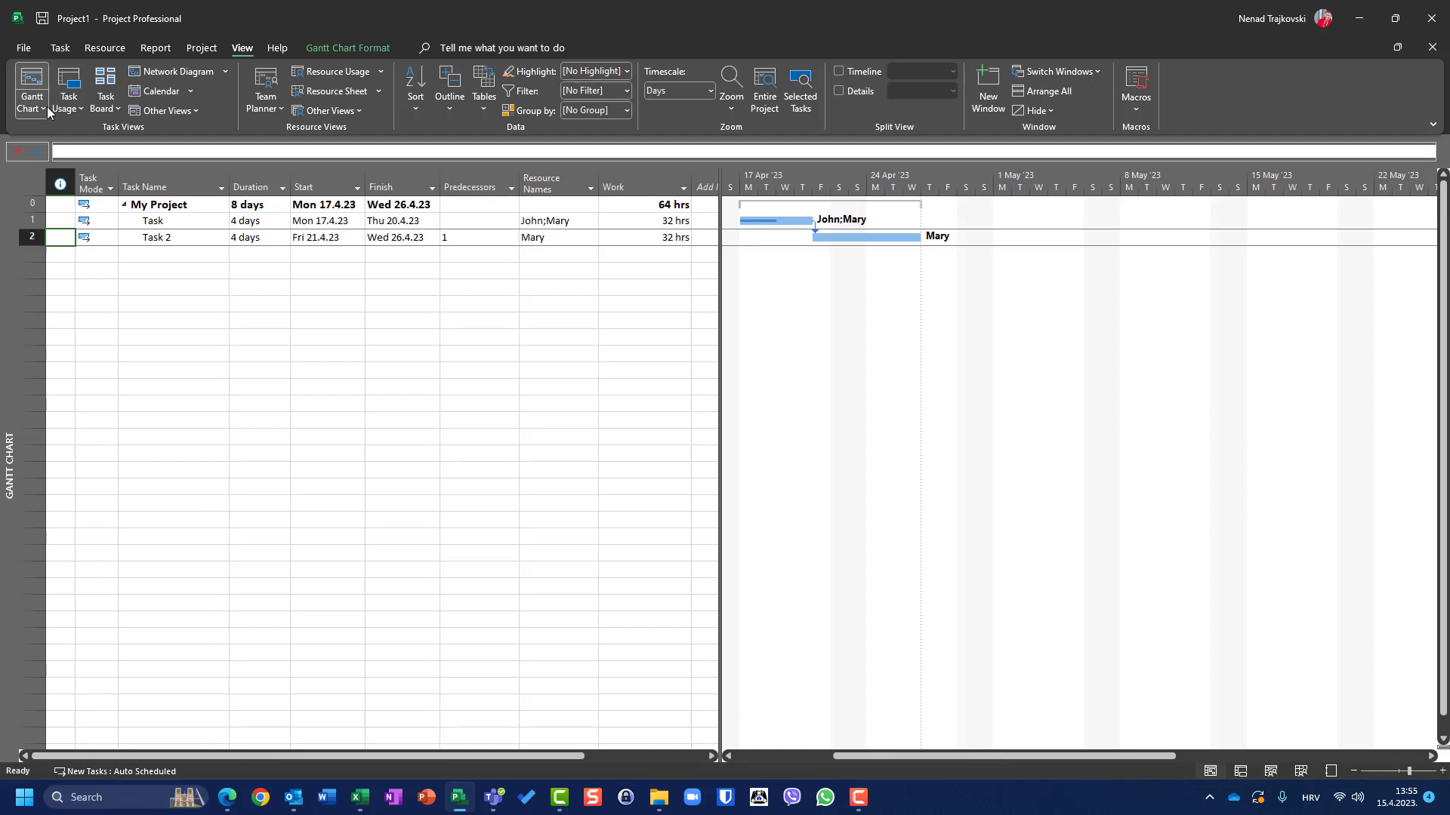
{"action": "left_click", "coordinate": [33, 220]}
{"action": "key", "text": "shift+Down"}
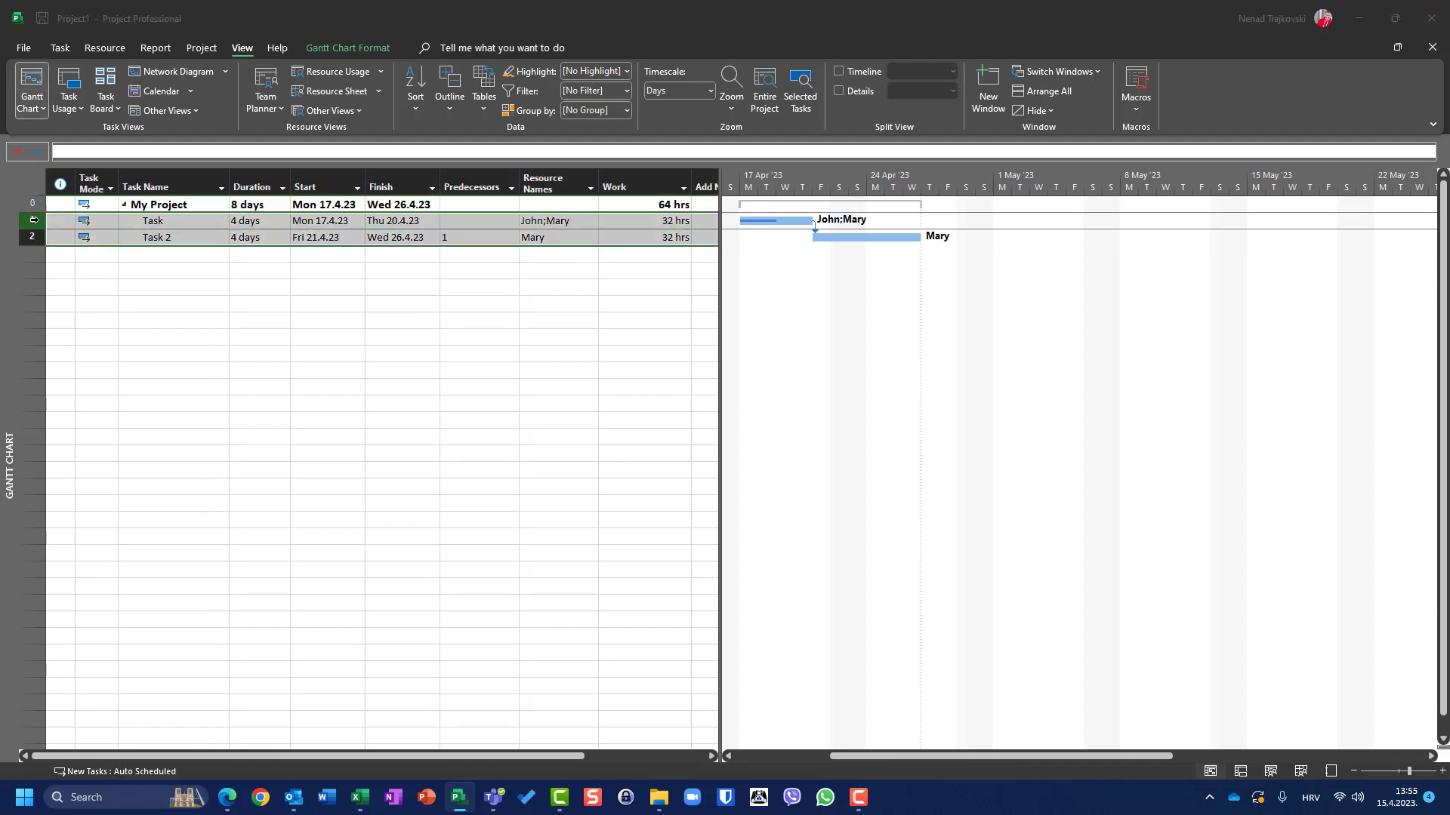
{"action": "key", "text": "Delete"}
{"action": "key", "text": "Return"}
- Add two new tasks named Task 1 and Task 2 under the project summary
{"action": "key", "text": "Right"}
{"action": "key", "text": "Right"}
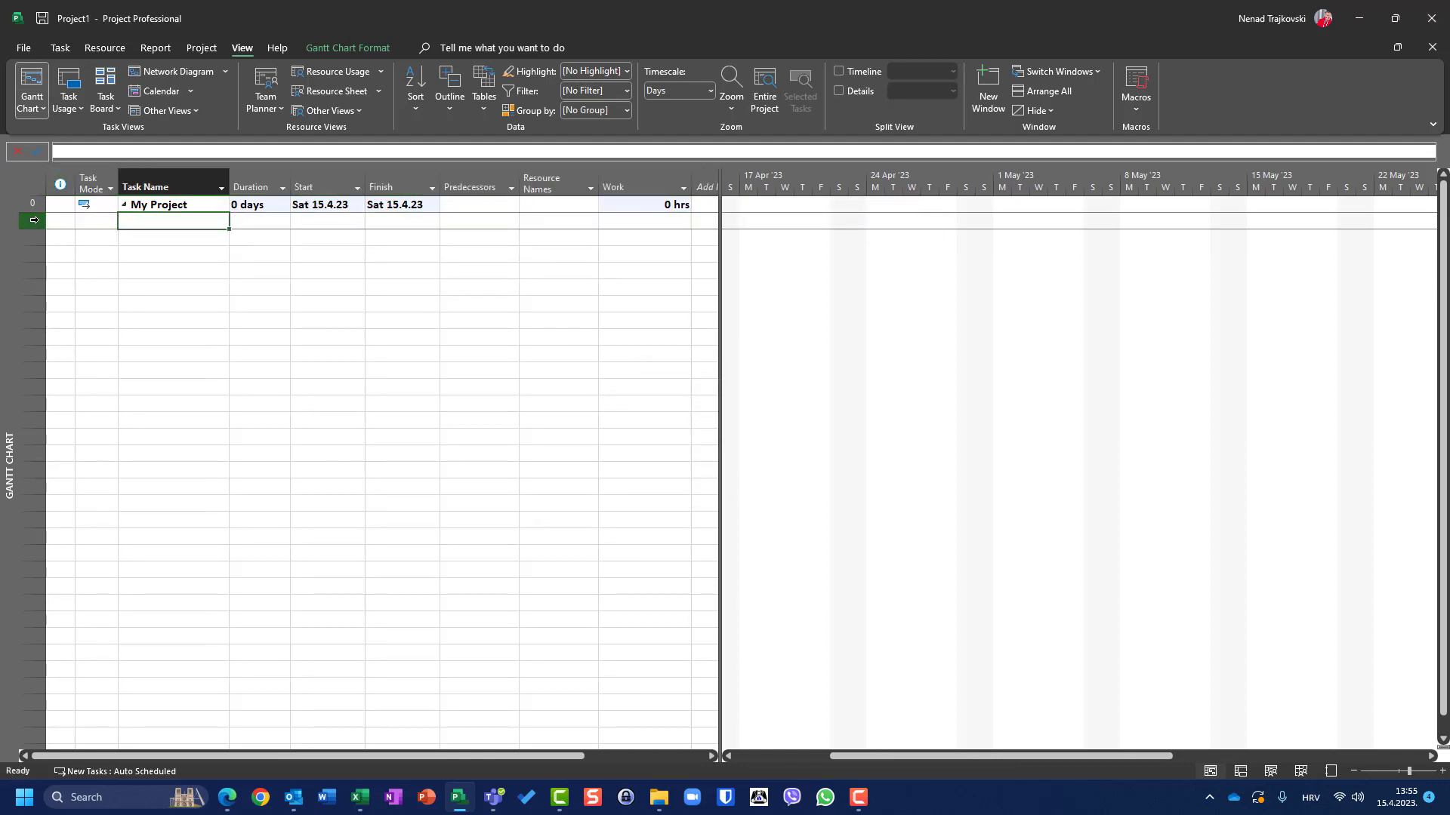
{"action": "type", "text": "Task 1"}
{"action": "key", "text": "Return"}
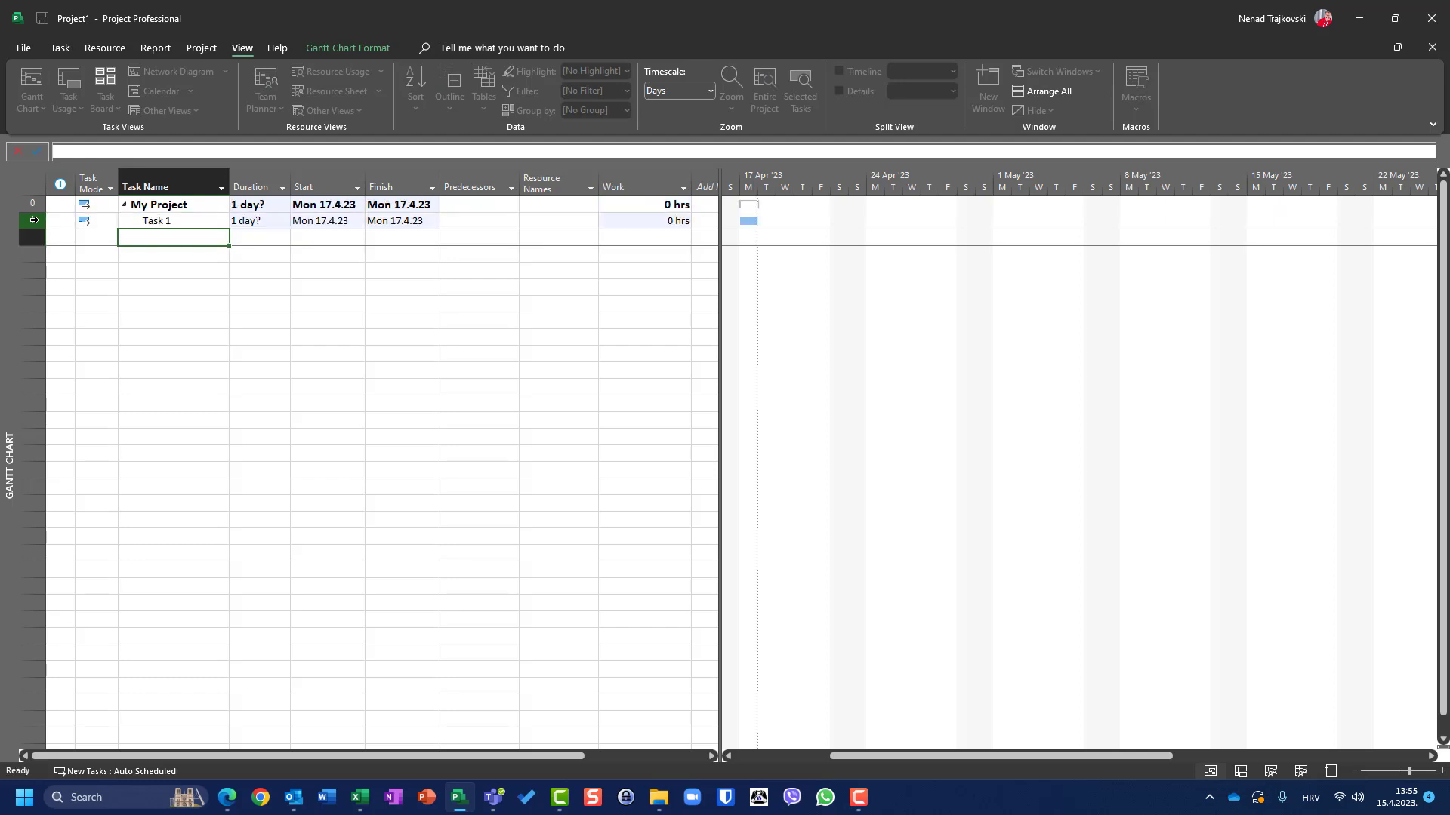
{"action": "type", "text": "Task 2"}
{"action": "key", "text": "Return"}
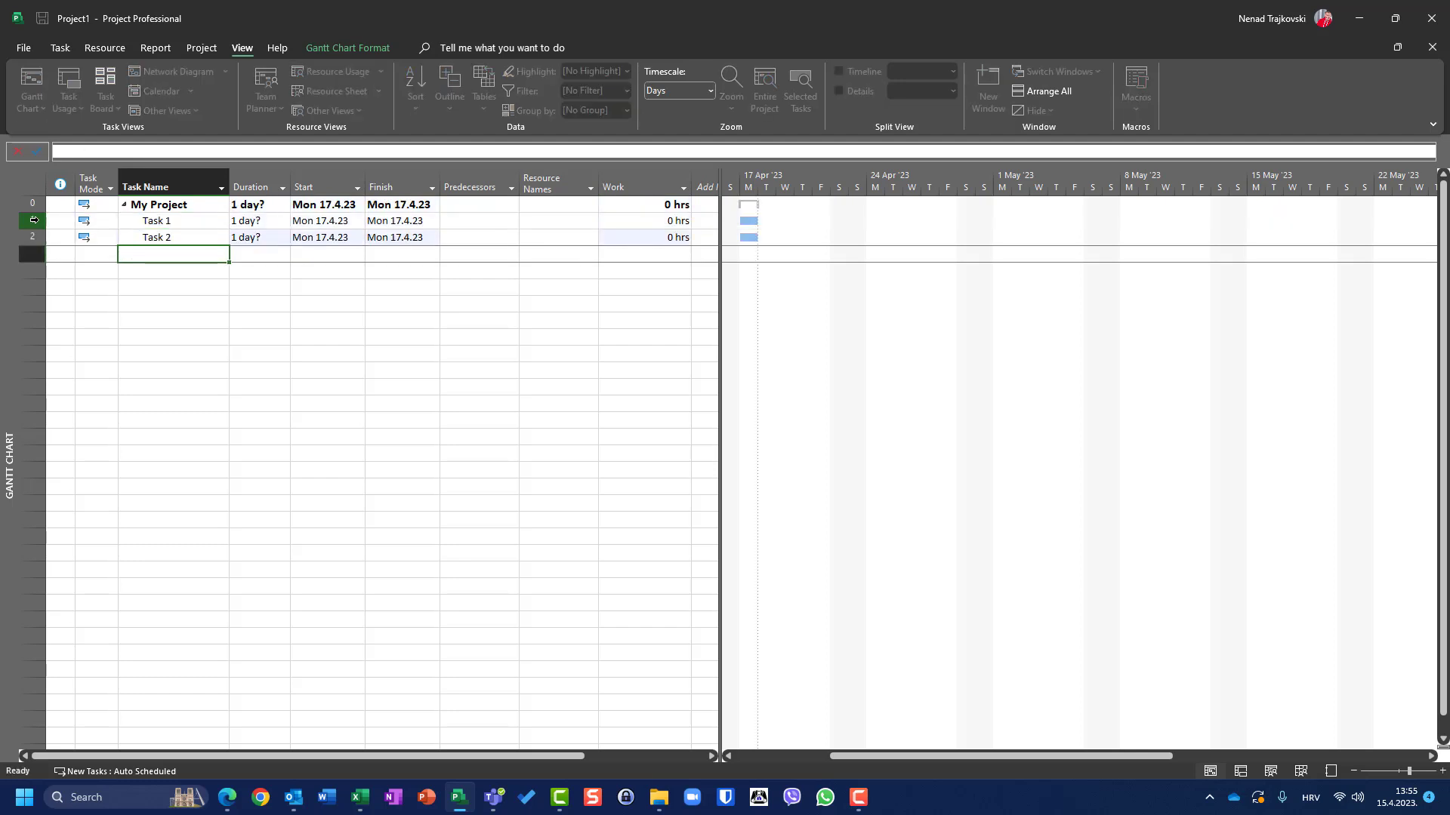
- Set the durations of Task 1 and Task 2 to 4 days each
{"action": "key", "text": "Up"}
{"action": "key", "text": "Up"}
{"action": "key", "text": "Right"}
{"action": "type", "text": "4"}
{"action": "key", "text": "Return"}
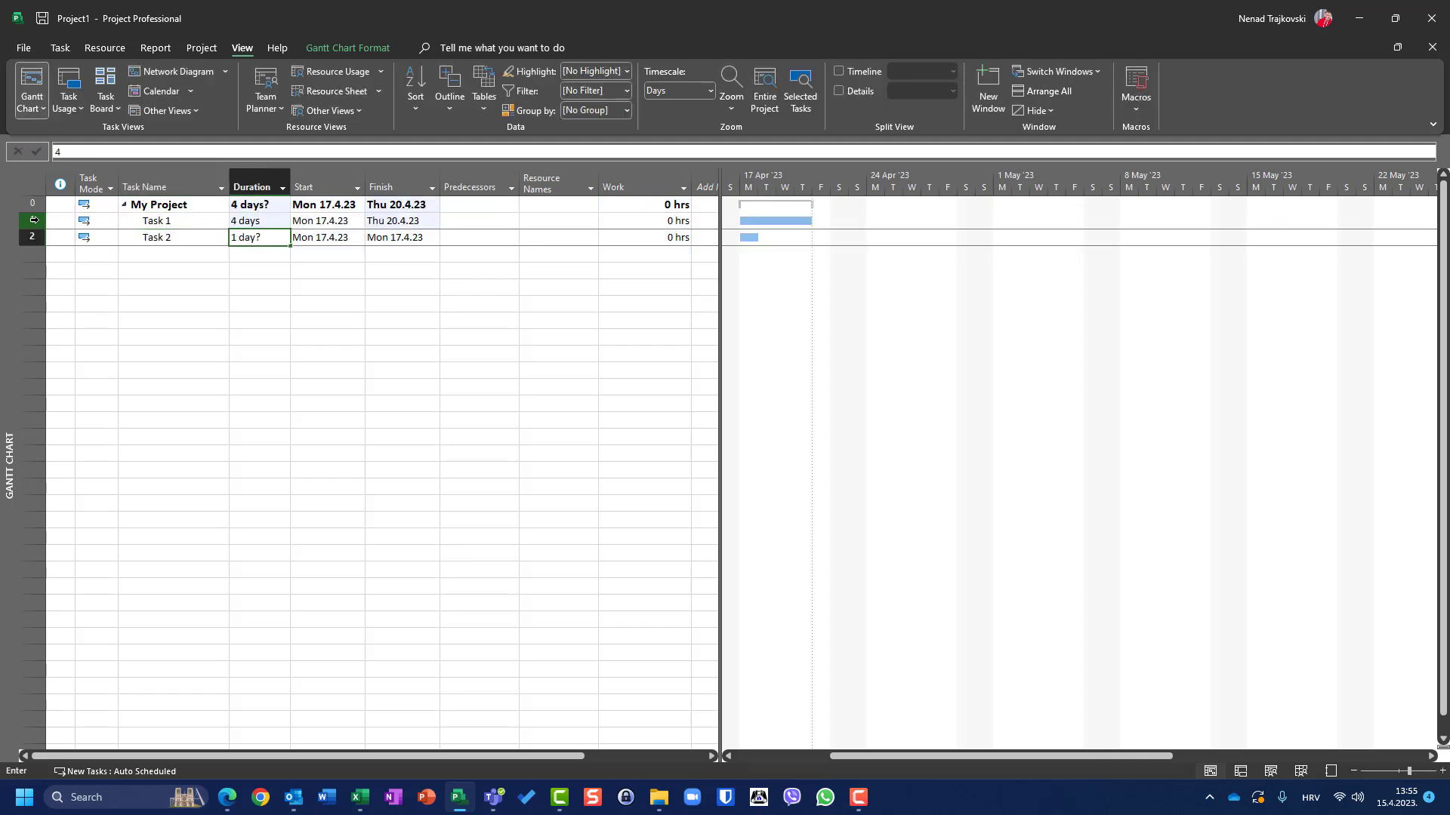
{"action": "key", "text": "Return"}
{"action": "key", "text": "Right"}
{"action": "key", "text": "Right"}
{"action": "key", "text": "Right"}
{"action": "key", "text": "Right"}
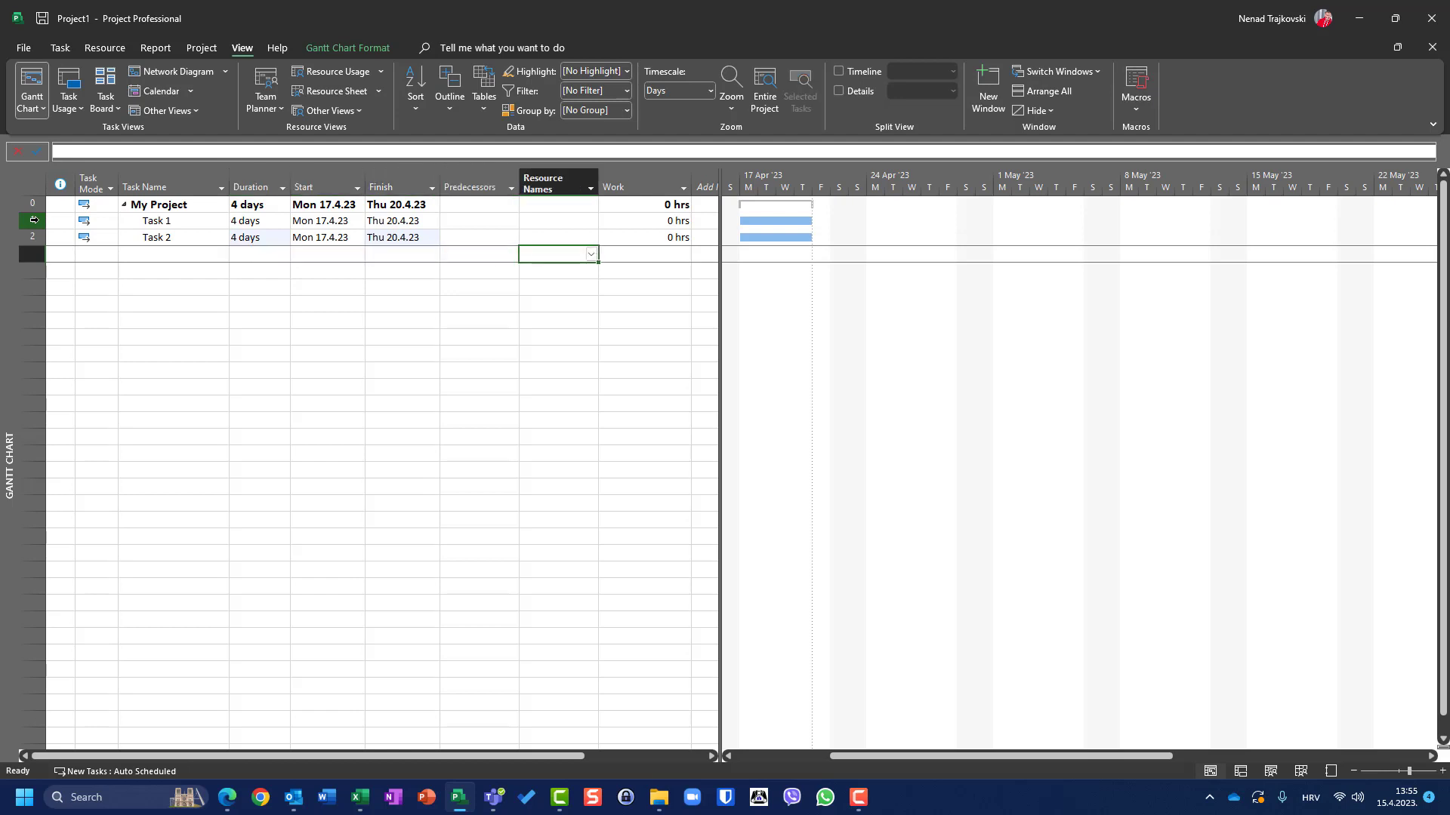
{"action": "key", "text": "Up"}
{"action": "key", "text": "Up"}
{"action": "key", "text": "Left"}
{"action": "key", "text": "Left"}
{"action": "key", "text": "Left"}
{"action": "key", "text": "Right"}
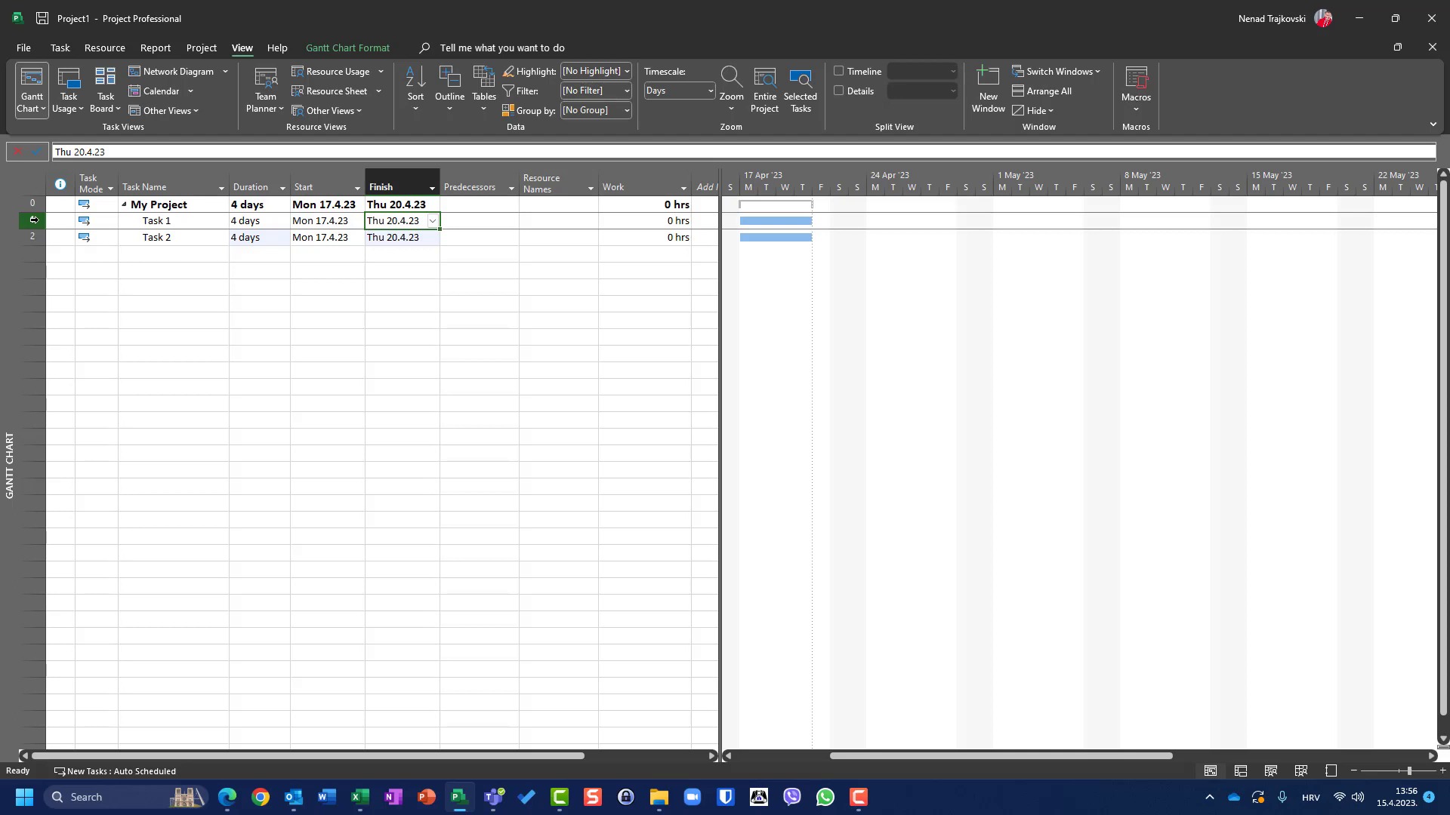
{"action": "key", "text": "Left"}
{"action": "key", "text": "Left"}
{"action": "key", "text": "Right"}
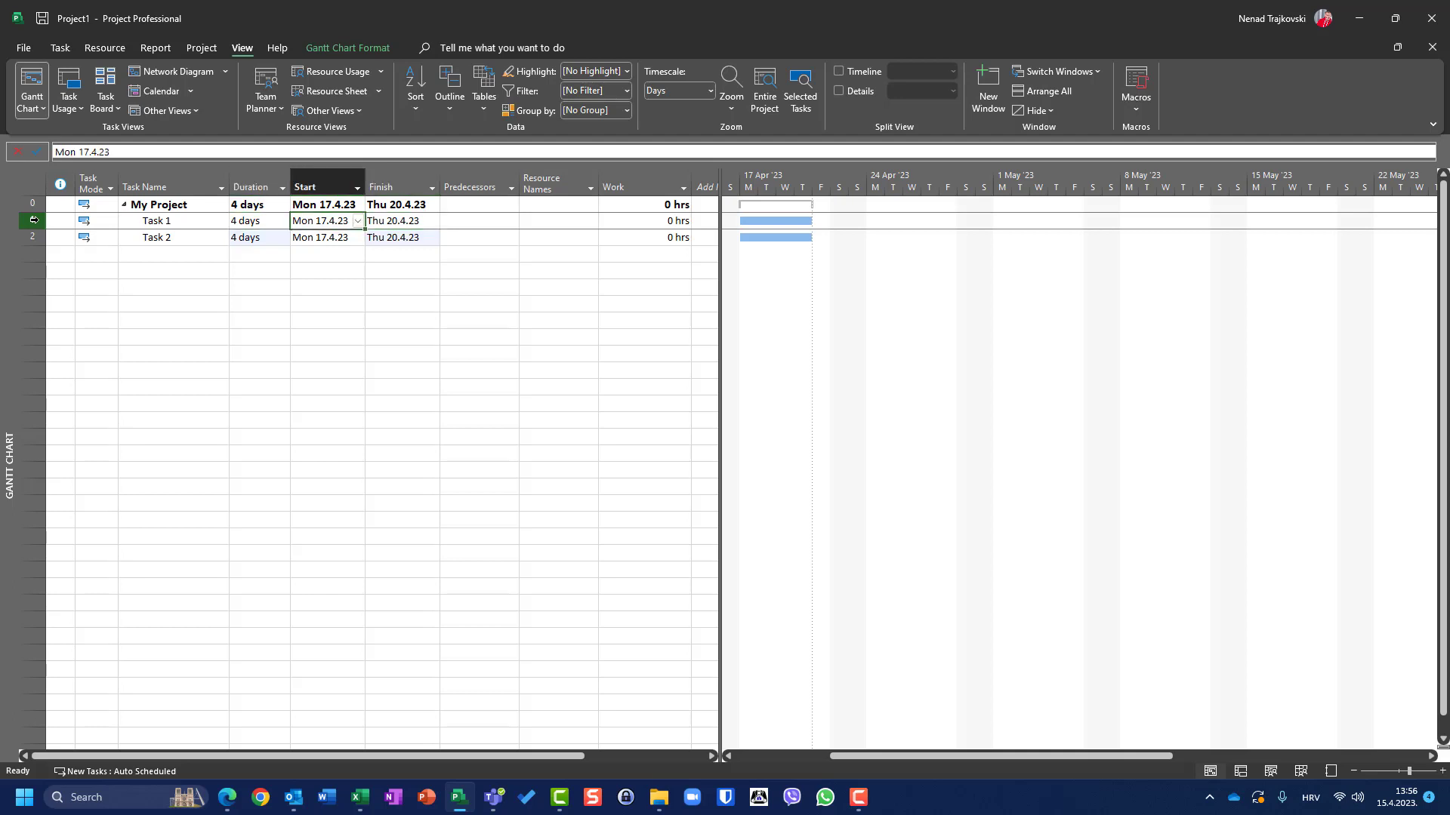
{"action": "key", "text": "Right"}
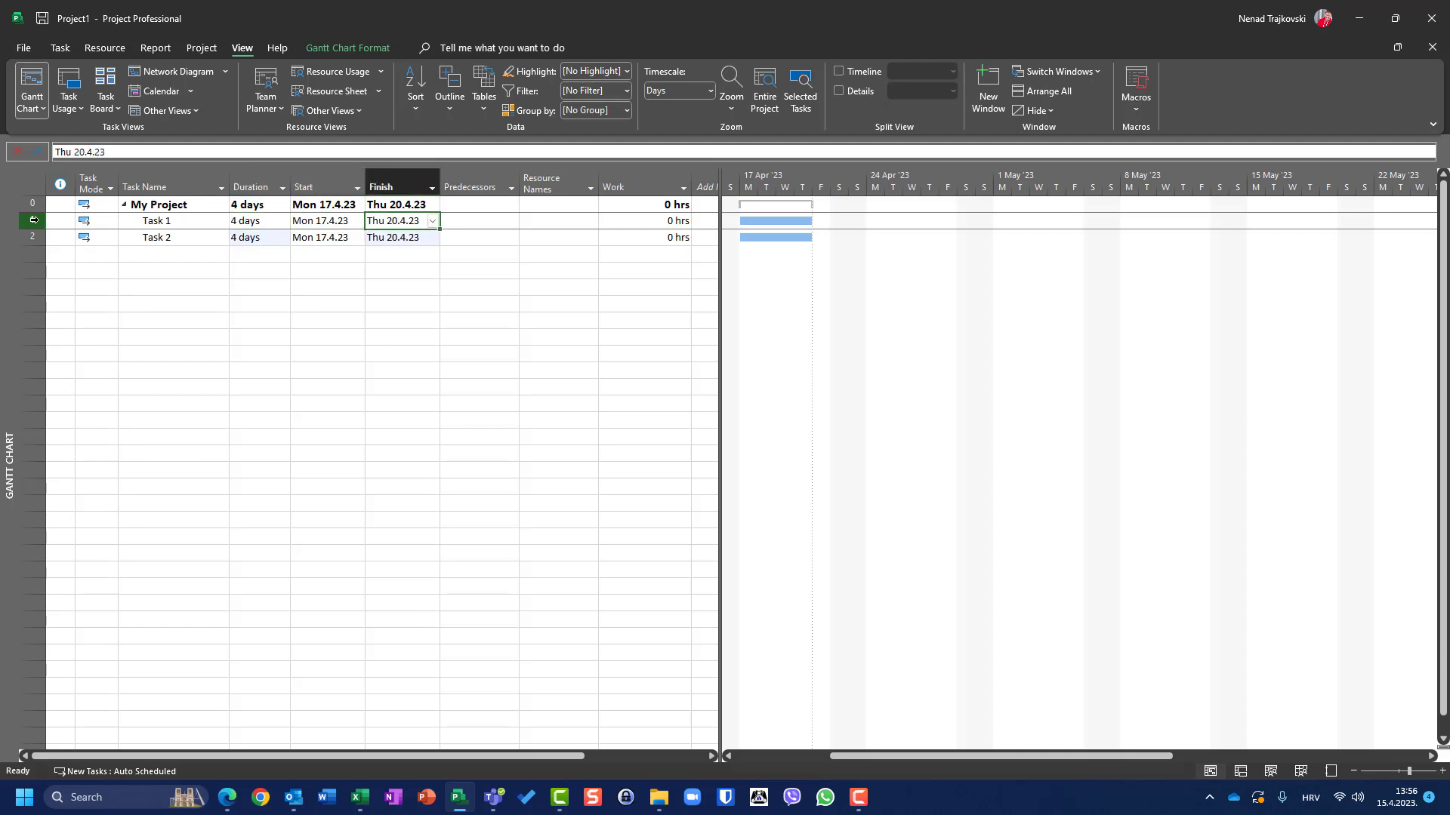
- Make Task 2 dependent on Task 1 by entering 1 as its predecessor
{"action": "key", "text": "Down"}
{"action": "key", "text": "Right"}
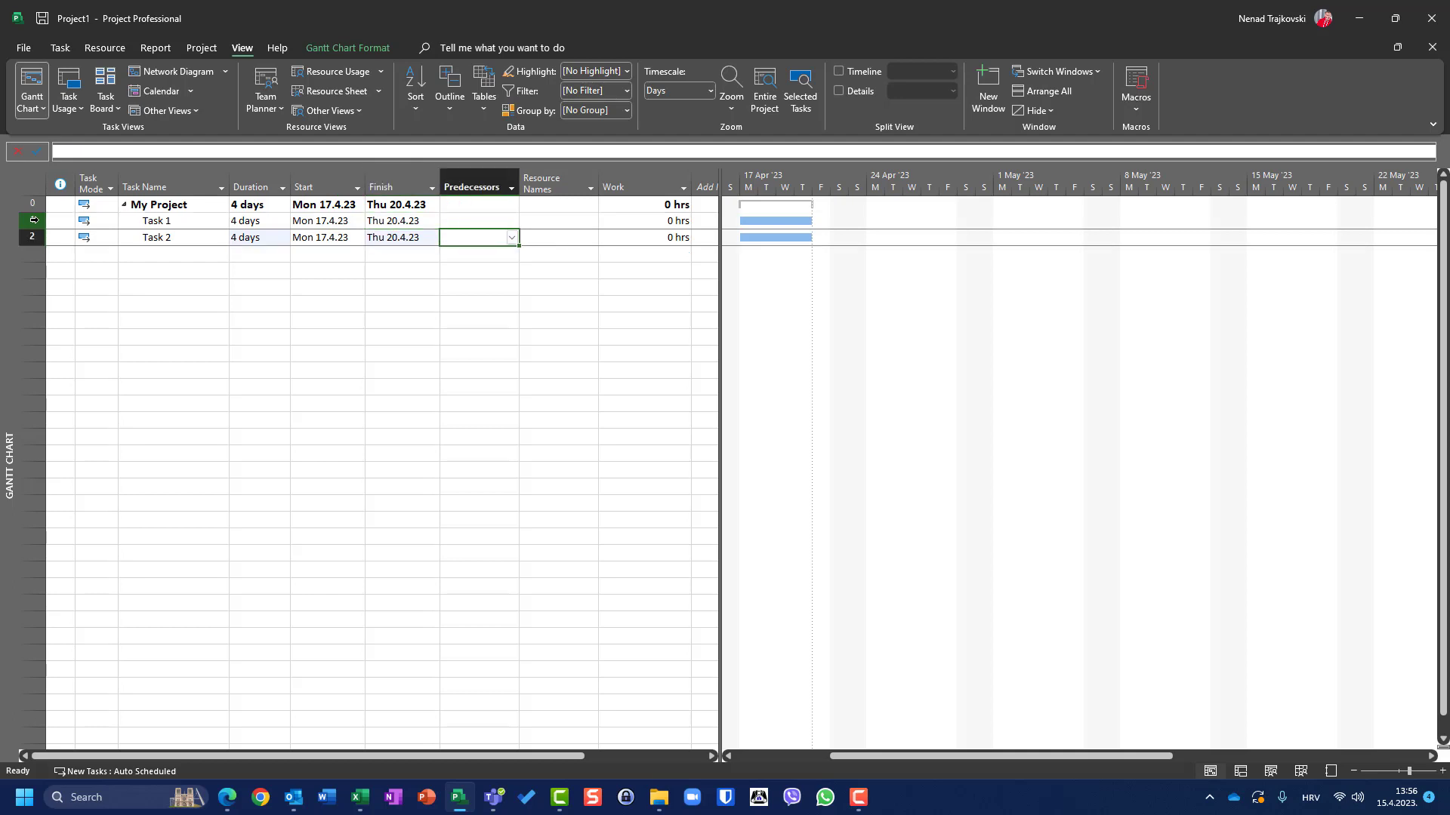
{"action": "type", "text": "1"}
{"action": "key", "text": "Return"}
{"action": "key", "text": "Left"}
{"action": "key", "text": "Left"}
{"action": "key", "text": "Up"}
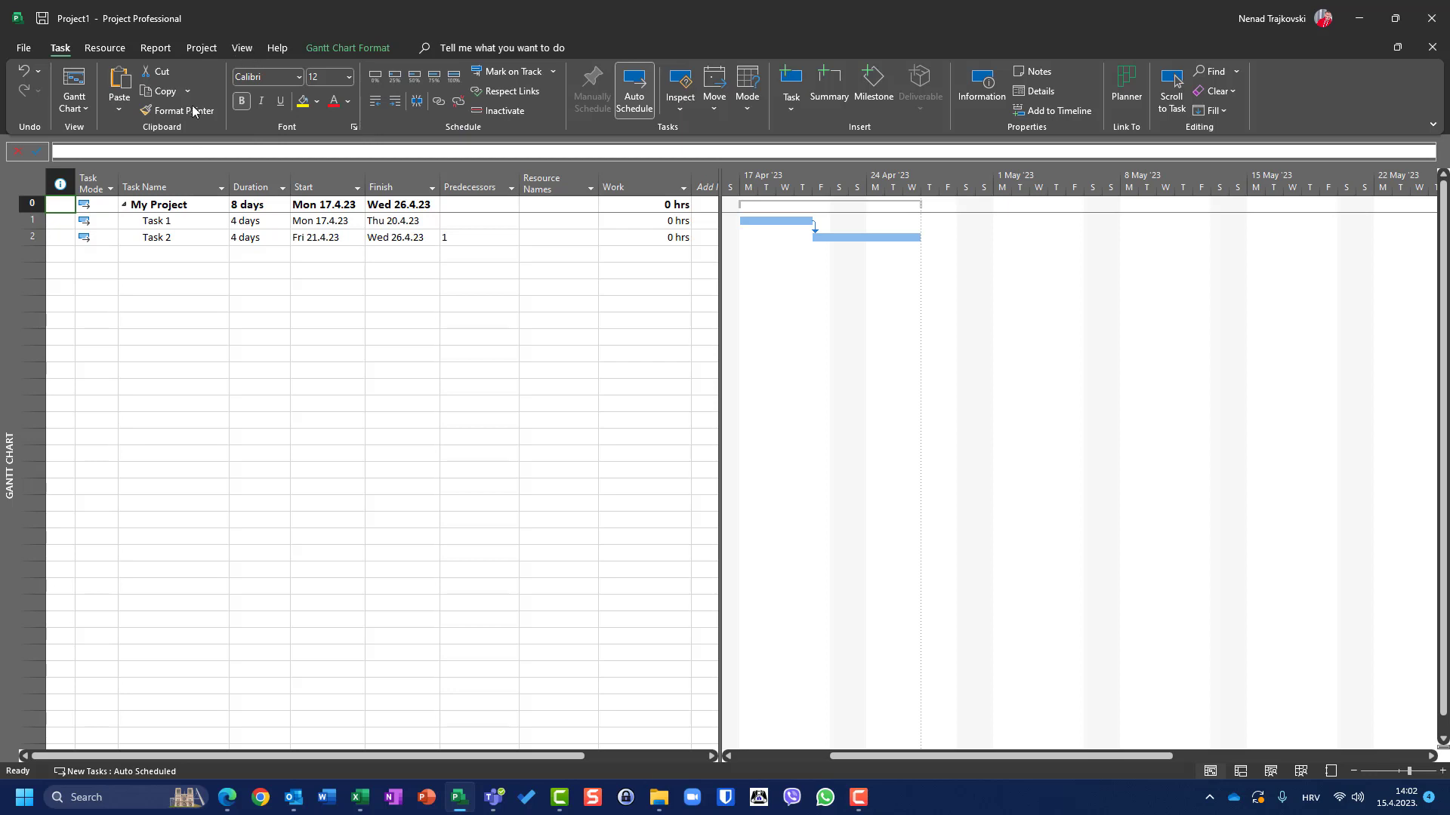
- Open the first resource's information from the Resource Sheet and set its initial availability period to end on 20.4.2023
{"action": "left_click", "coordinate": [242, 48]}
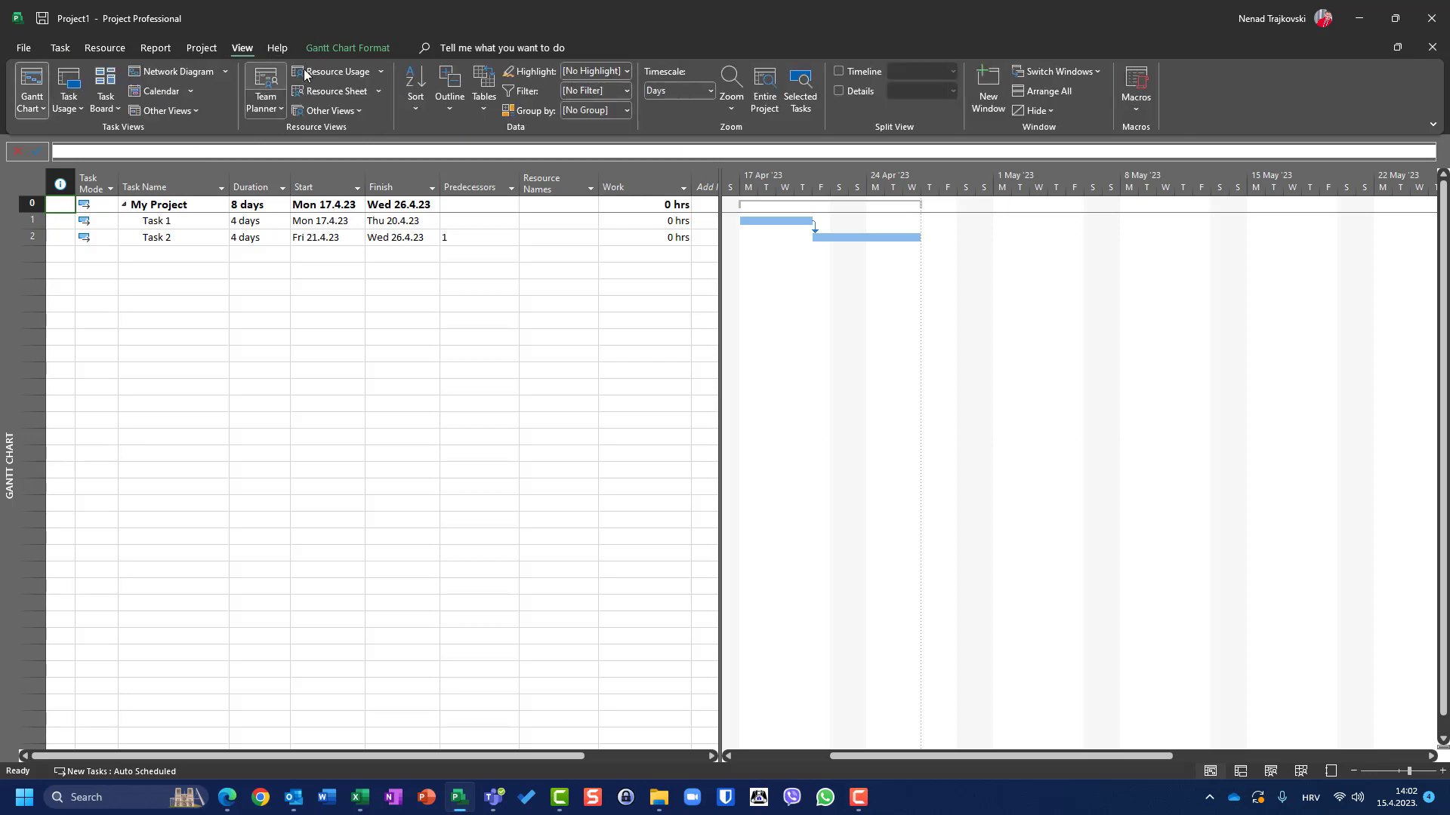
{"action": "left_click", "coordinate": [324, 92]}
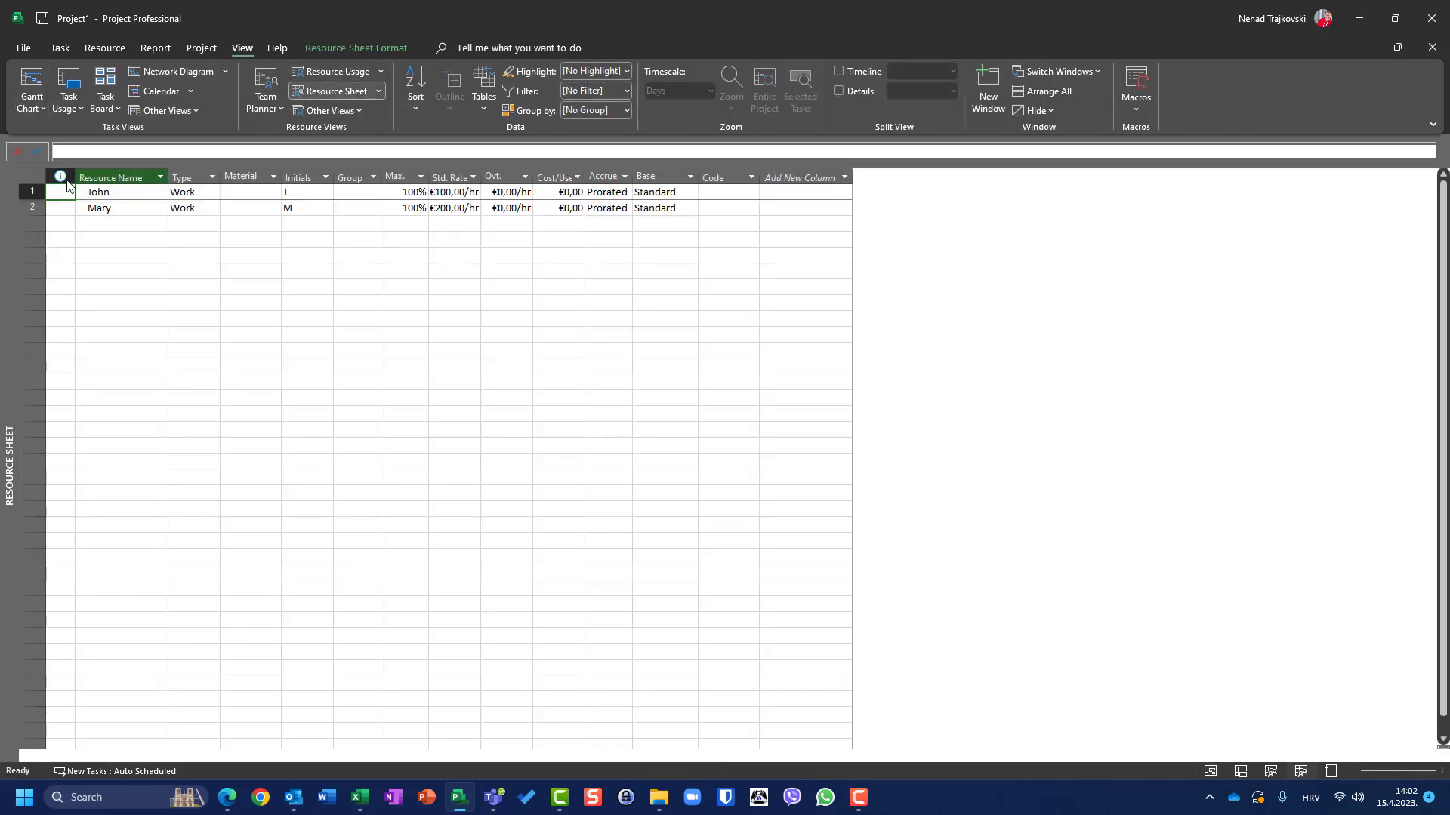
{"action": "double_click", "coordinate": [36, 192]}
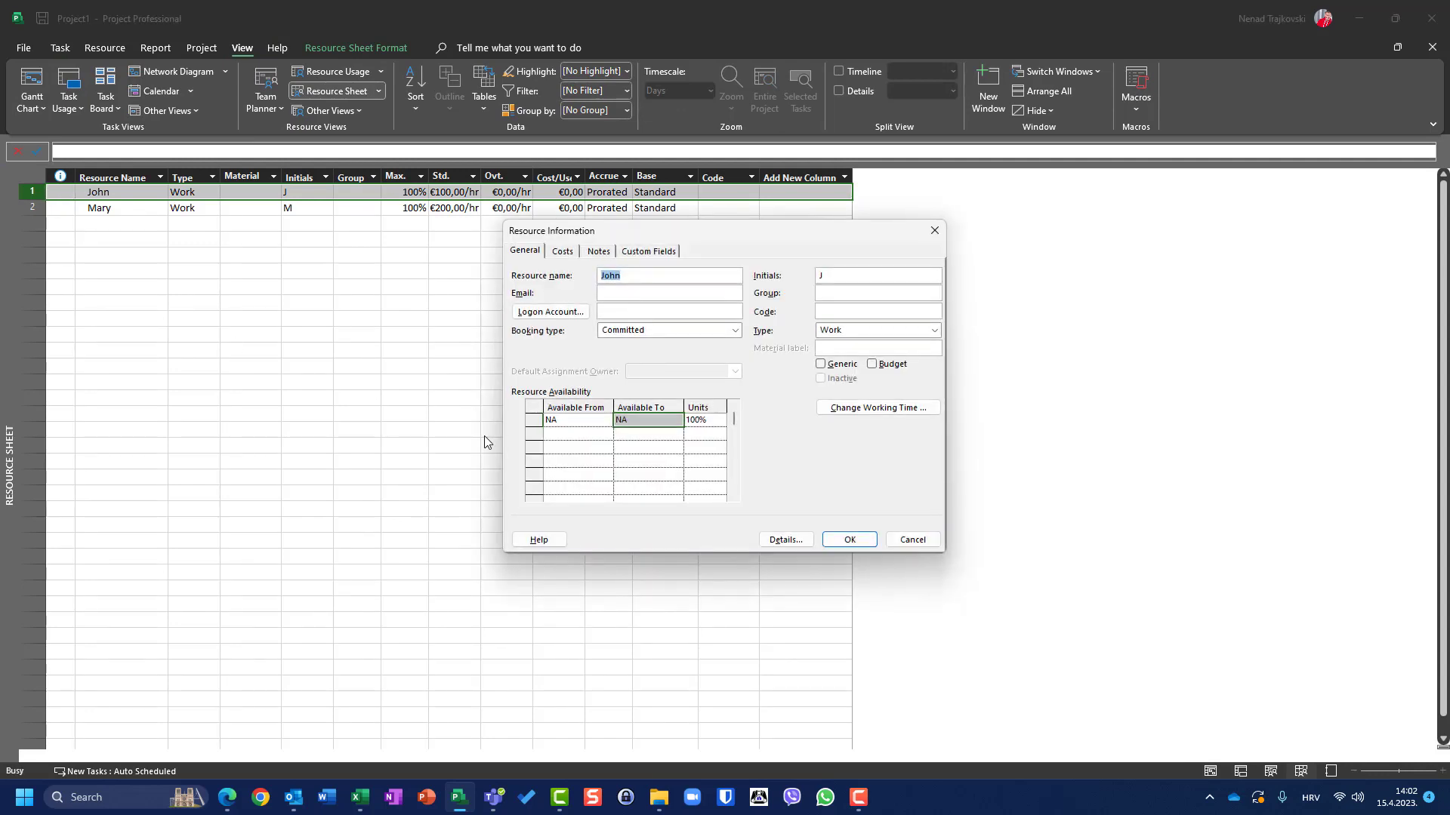
{"action": "left_click", "coordinate": [648, 421]}
{"action": "type", "text": "20"}
{"action": "type", "text": ".04"}
{"action": "type", "text": ".2023"}
{"action": "key", "text": "Return"}
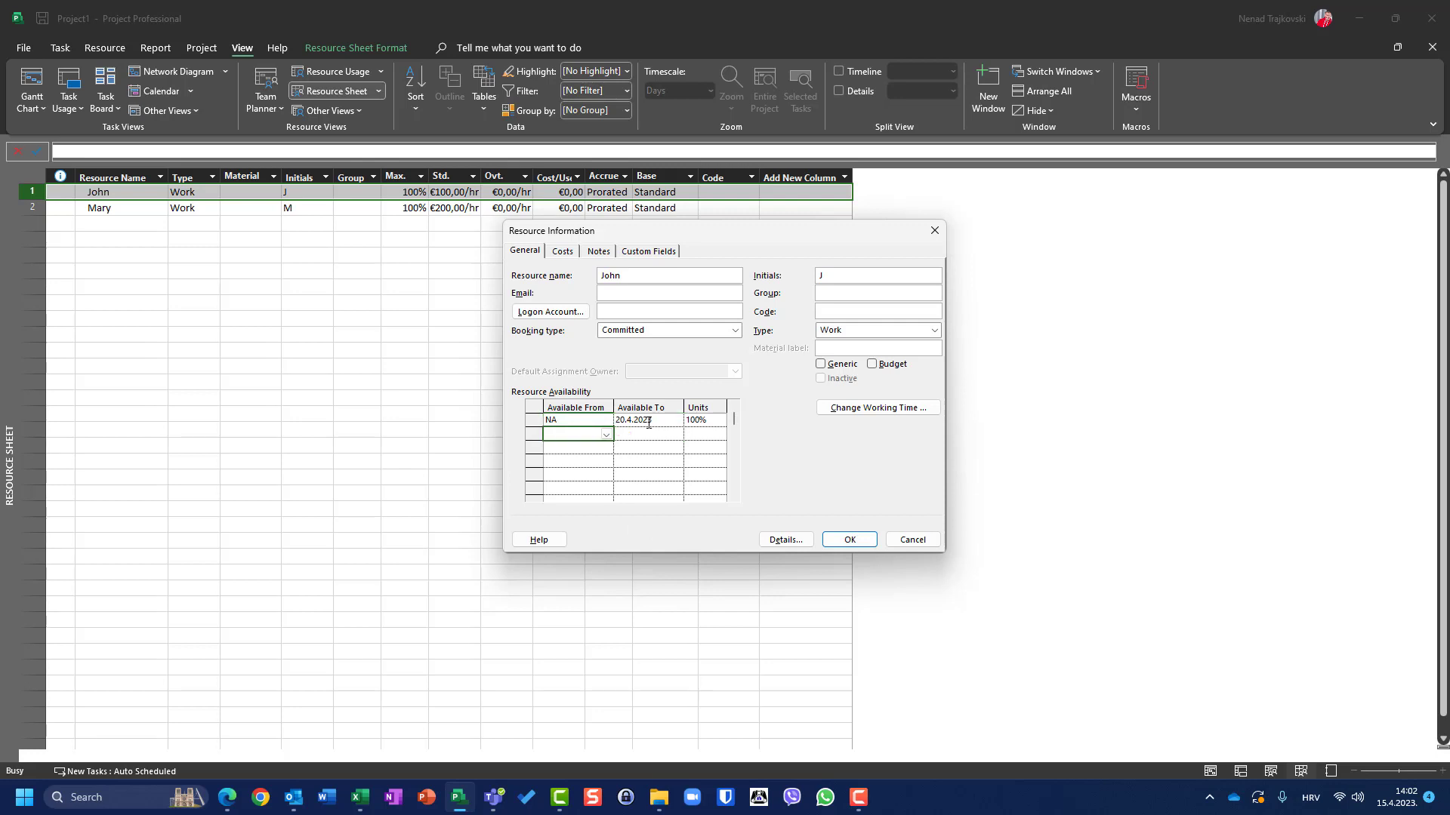
- Add a second availability period for the resource from 21.4.2023 to NA with 0 units and save it
{"action": "type", "text": "21.4.2023"}
{"action": "key", "text": "Tab"}
{"action": "type", "text": "NA"}
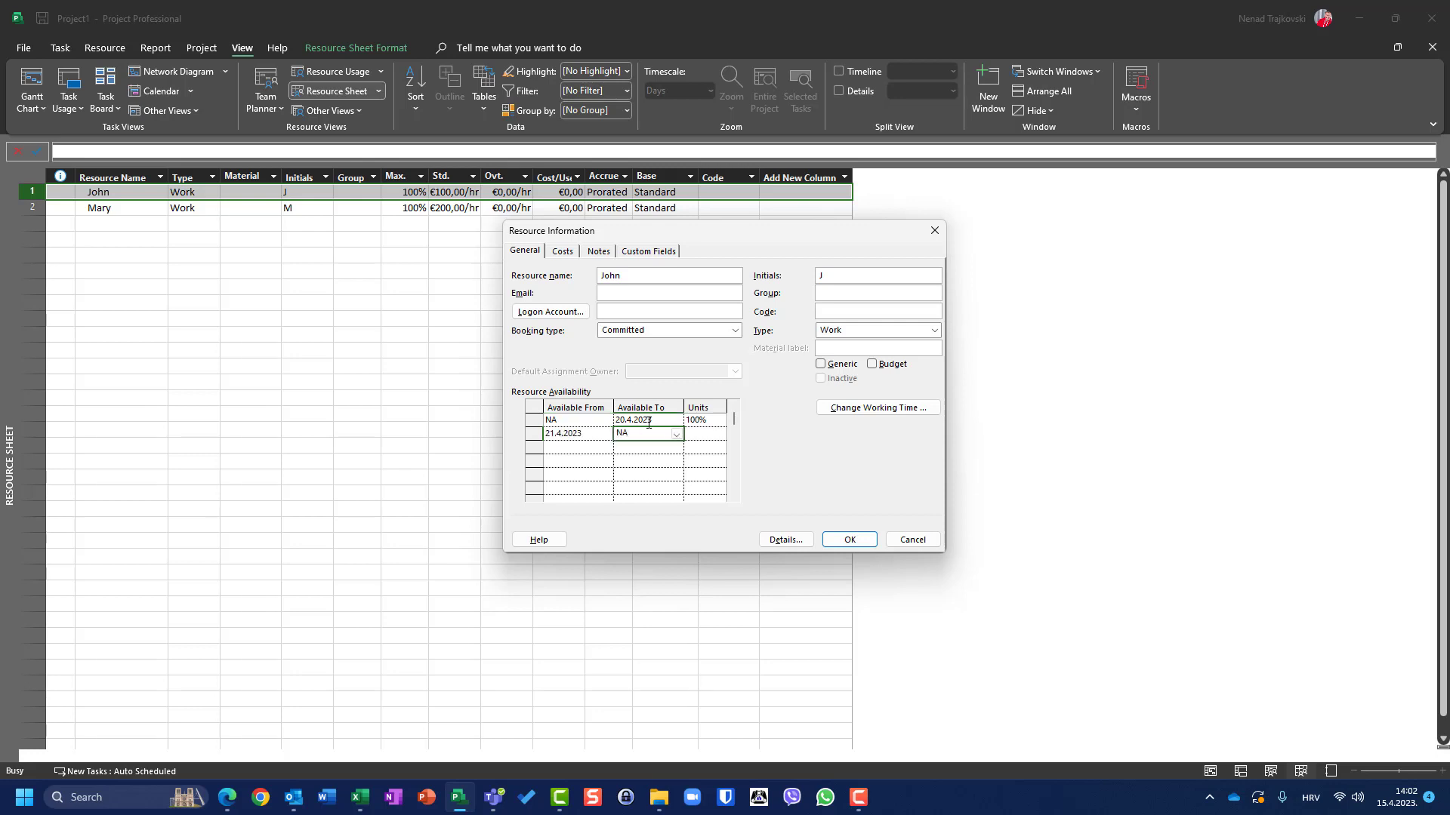
{"action": "key", "text": "Tab"}
{"action": "type", "text": "0"}
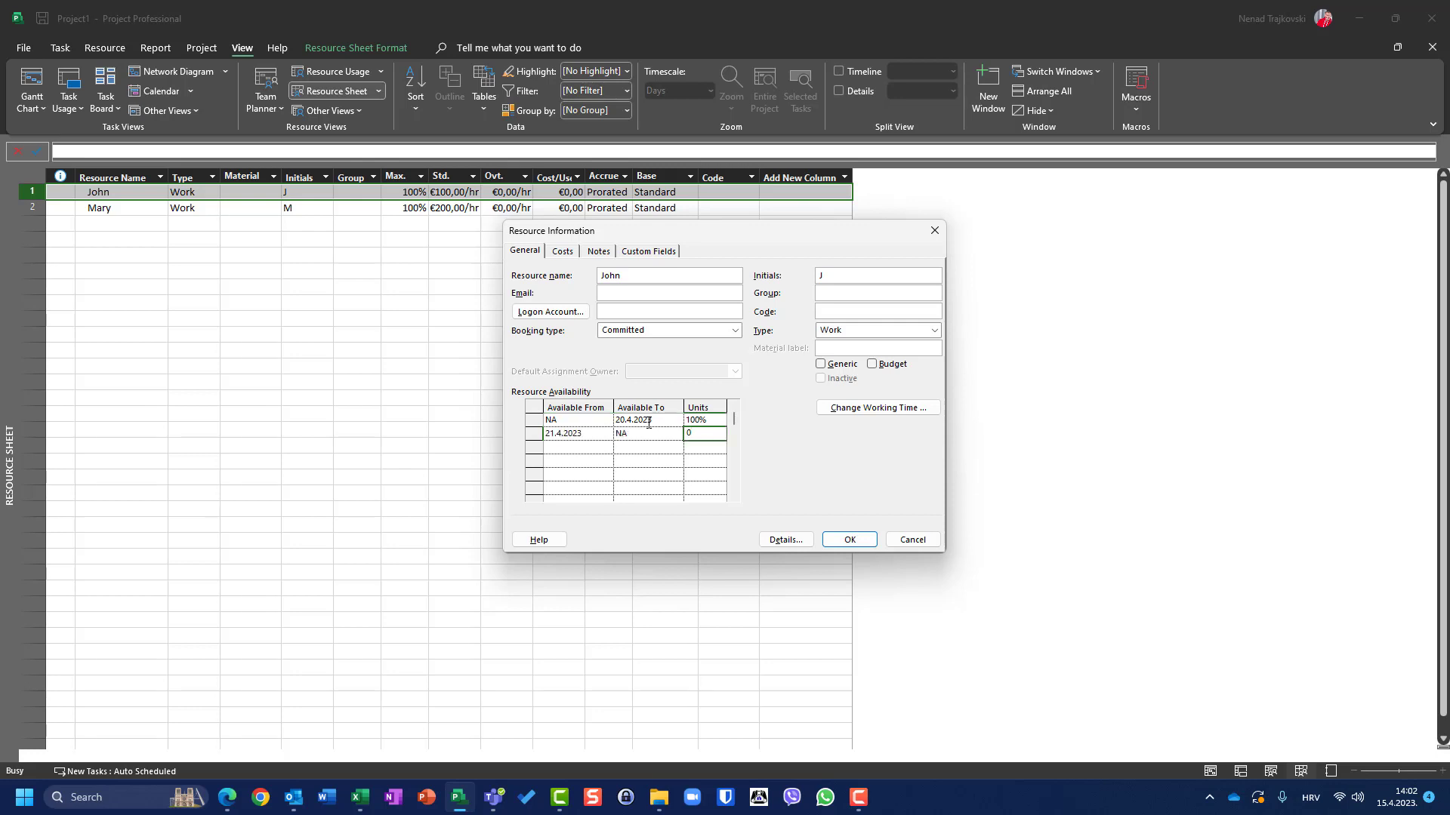
{"action": "left_click", "coordinate": [849, 539]}
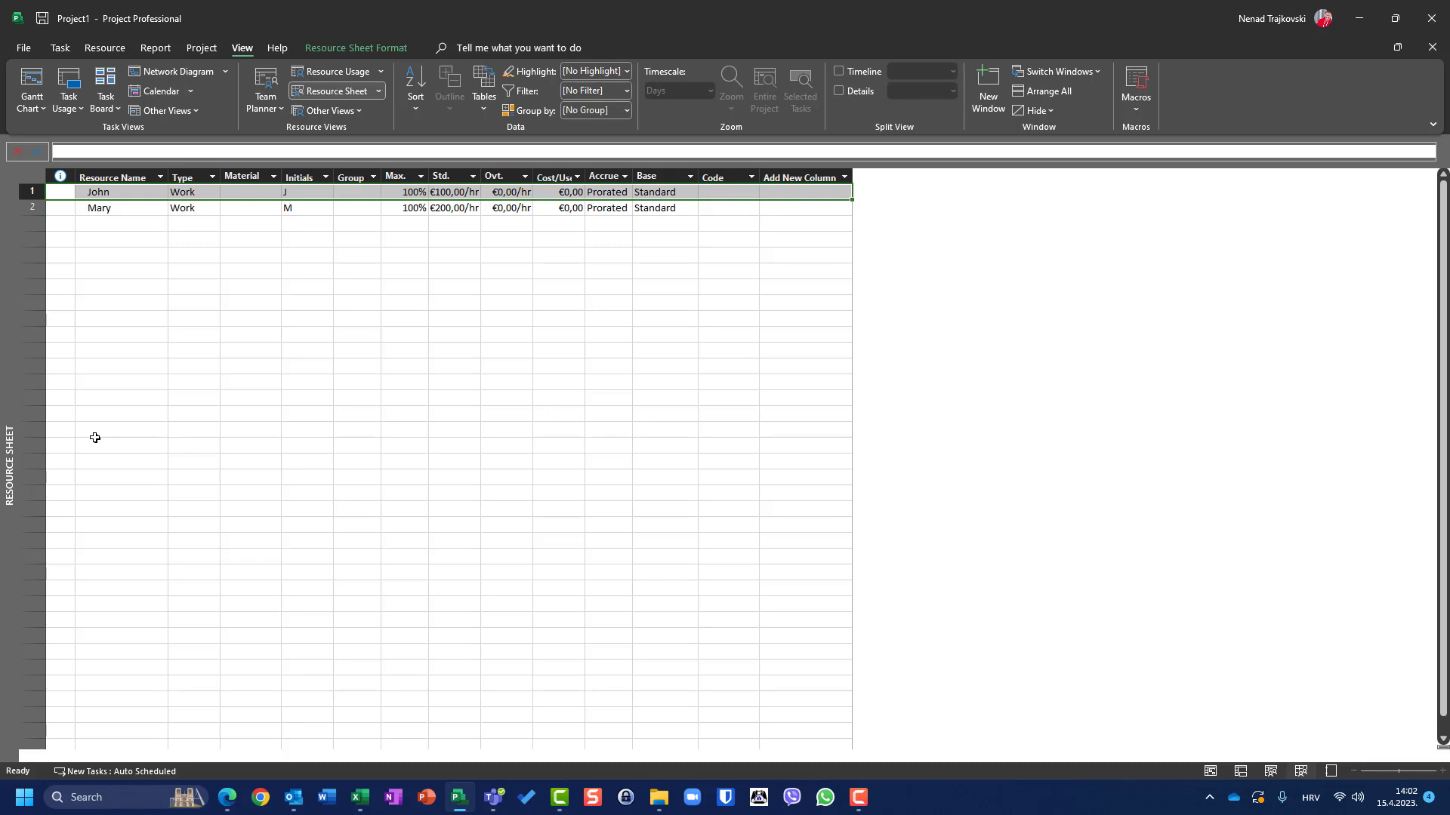
- Return to the Gantt Chart view and assign the first resource to Task 1
{"action": "left_click", "coordinate": [32, 87]}
{"action": "left_click", "coordinate": [585, 220]}
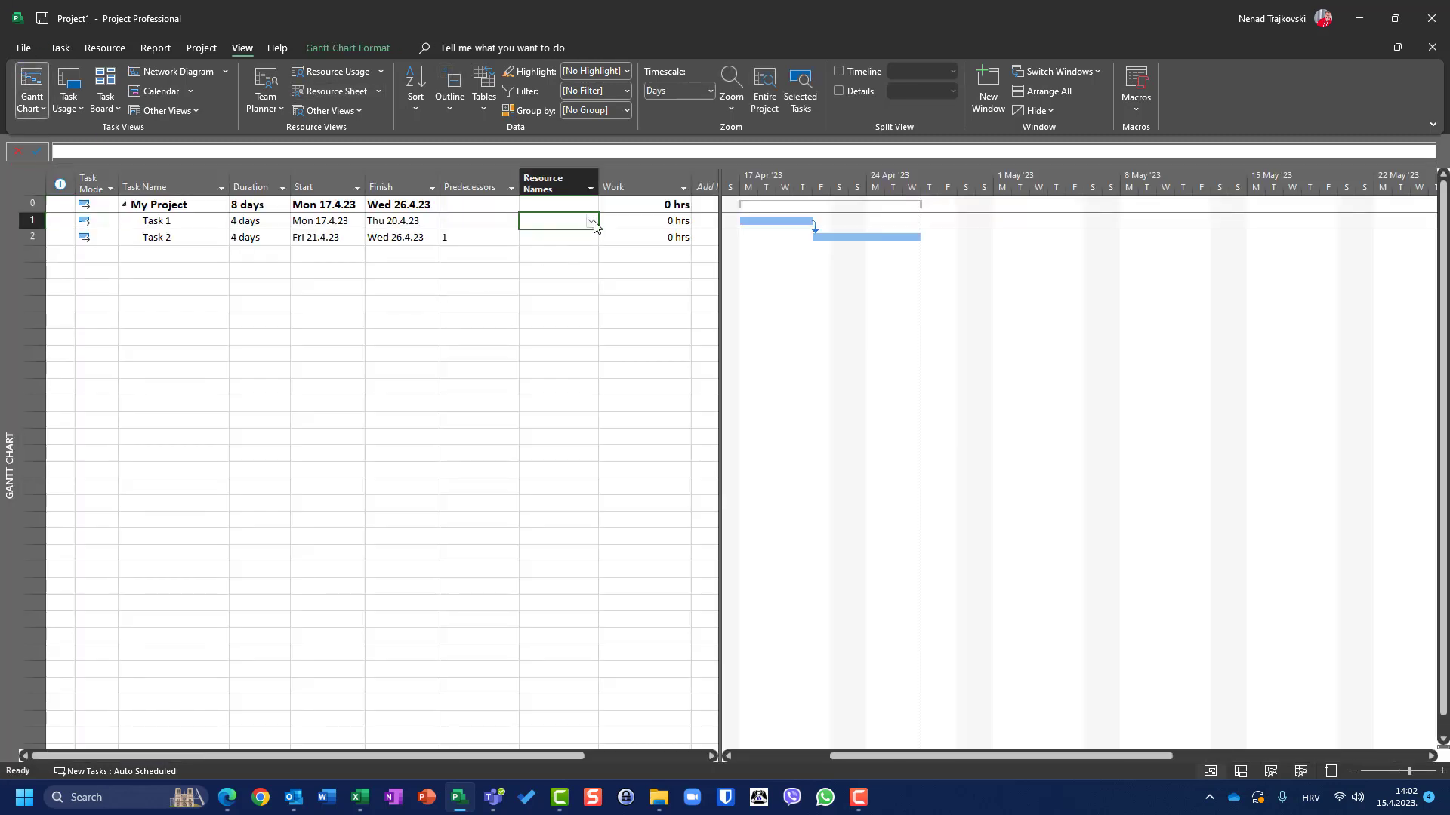
{"action": "left_click", "coordinate": [591, 221]}
{"action": "left_click", "coordinate": [555, 236]}
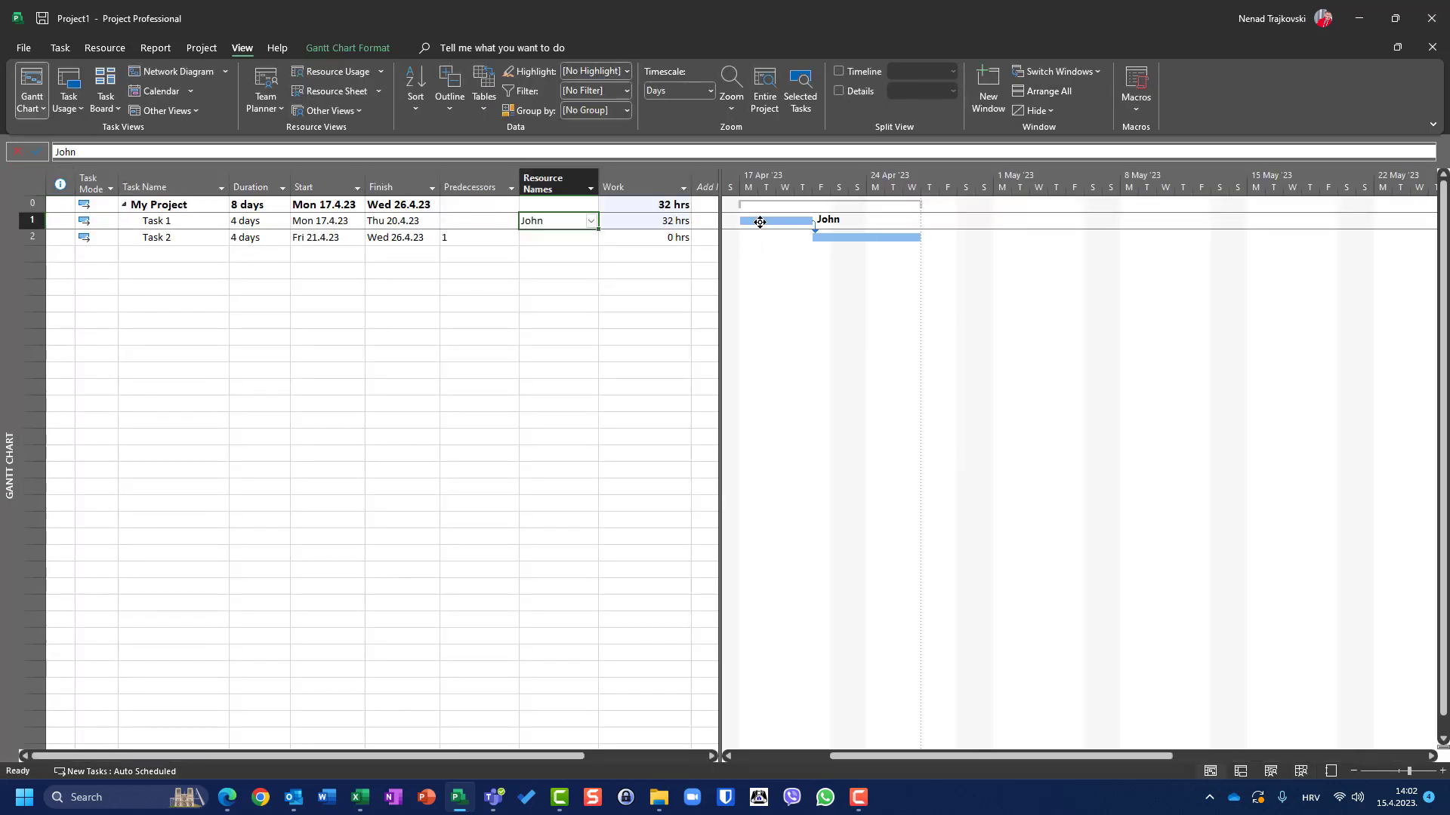
- Try to assign the first resource to Task 2 and check the availability periods in its resource information
{"action": "left_click", "coordinate": [591, 237]}
{"action": "left_click", "coordinate": [591, 237]}
{"action": "left_click", "coordinate": [550, 255]}
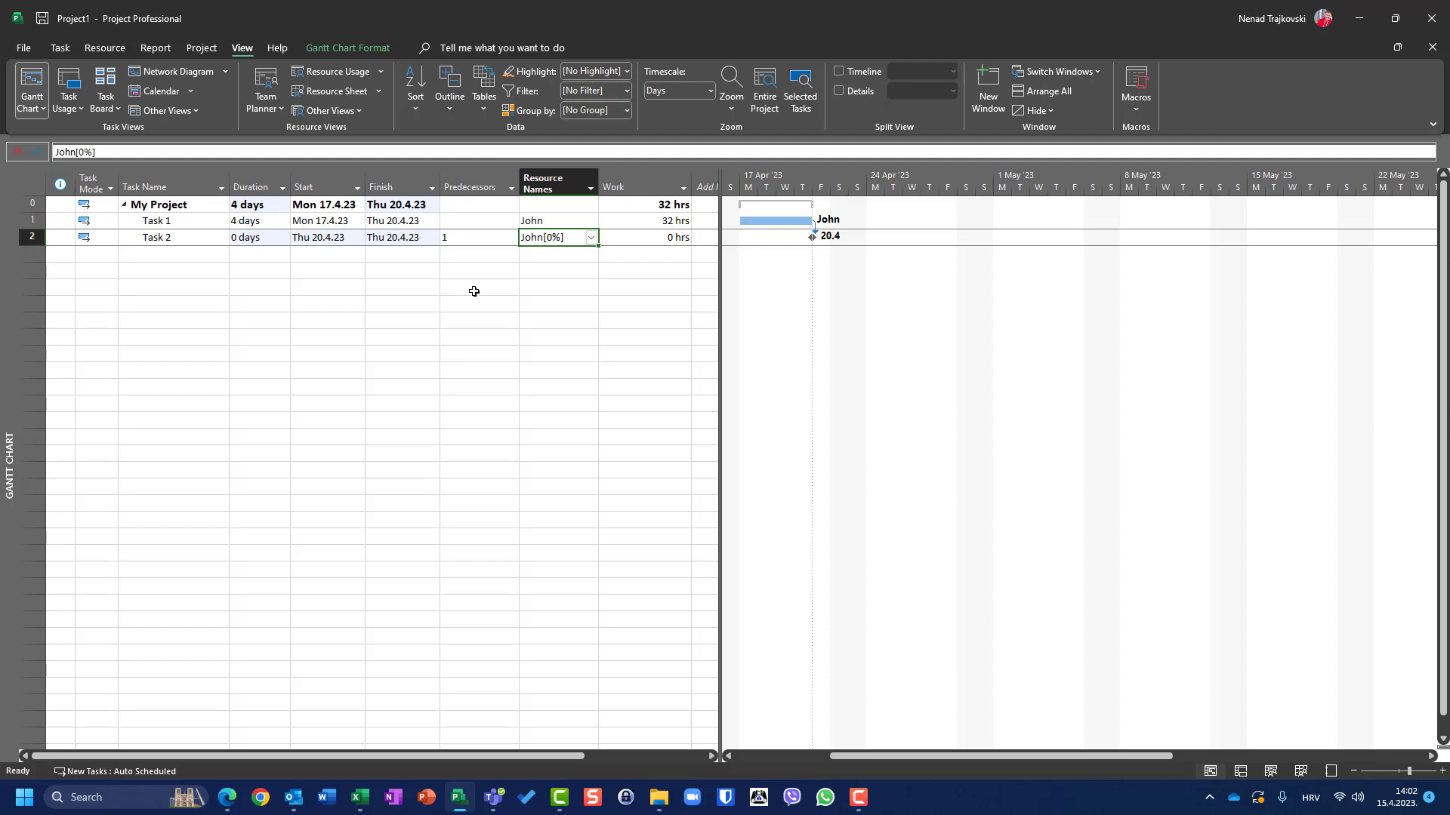
{"action": "left_click", "coordinate": [362, 91]}
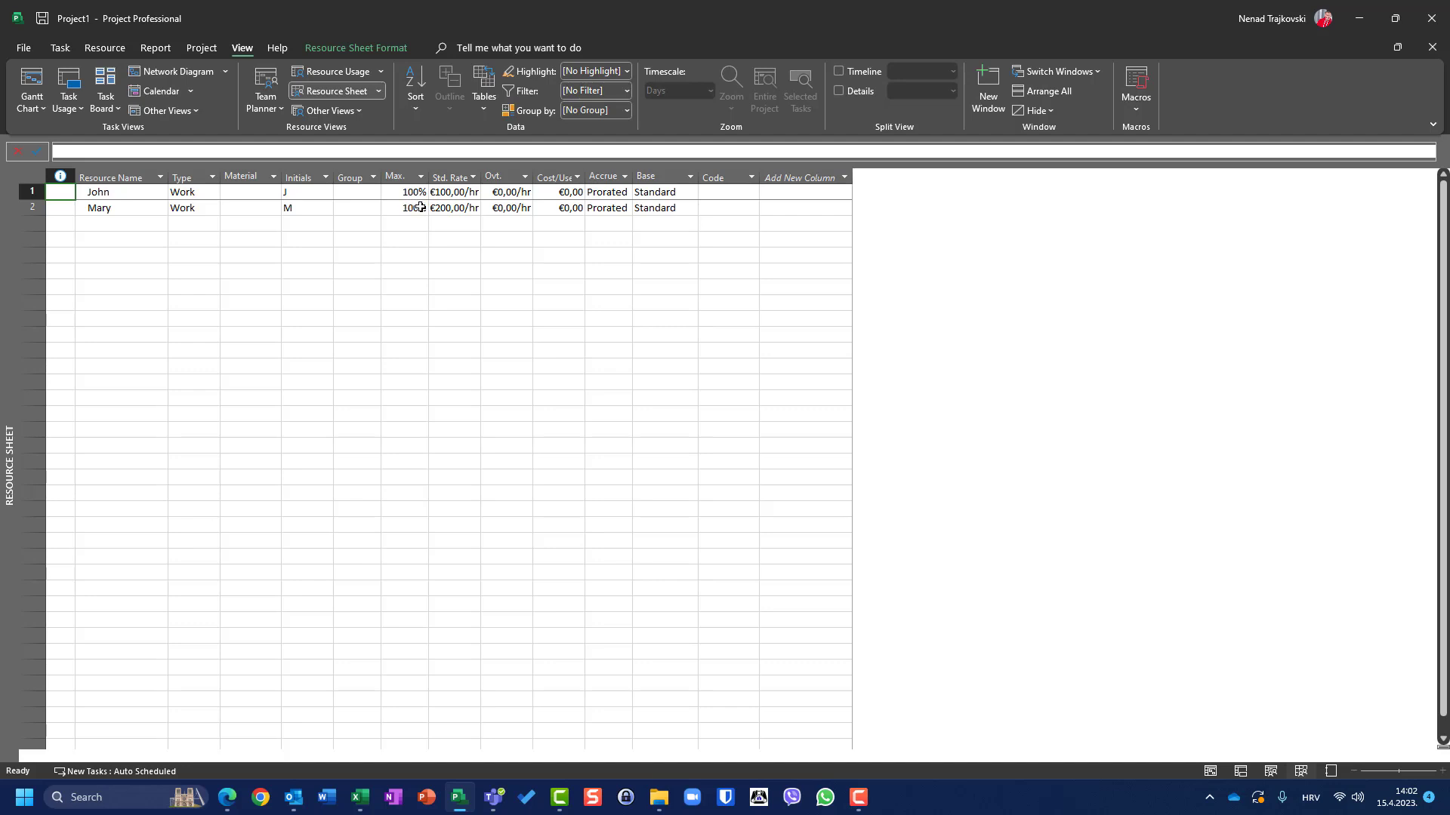
{"action": "left_click", "coordinate": [35, 191]}
{"action": "double_click", "coordinate": [35, 191]}
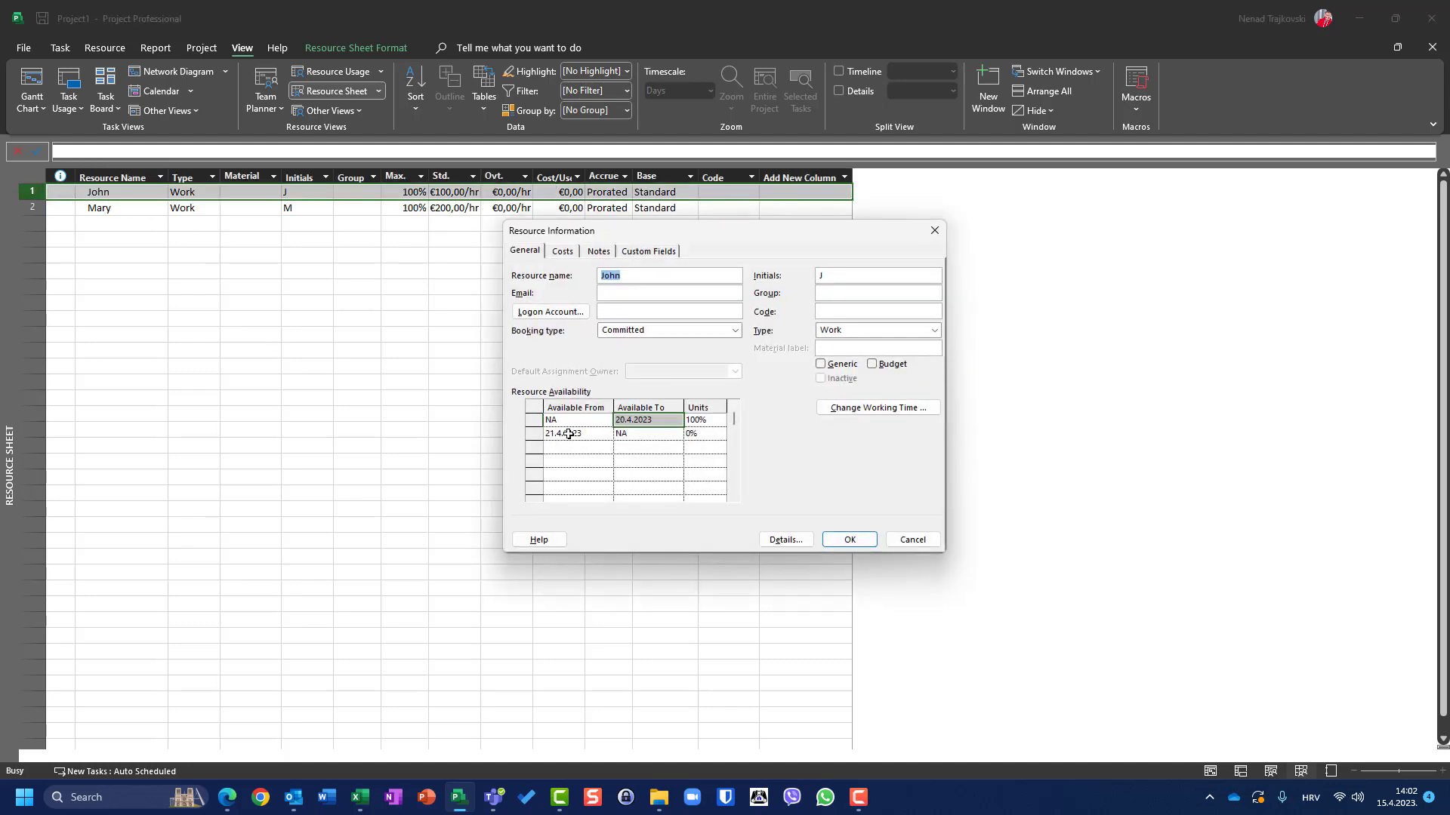
{"action": "left_click", "coordinate": [848, 540]}
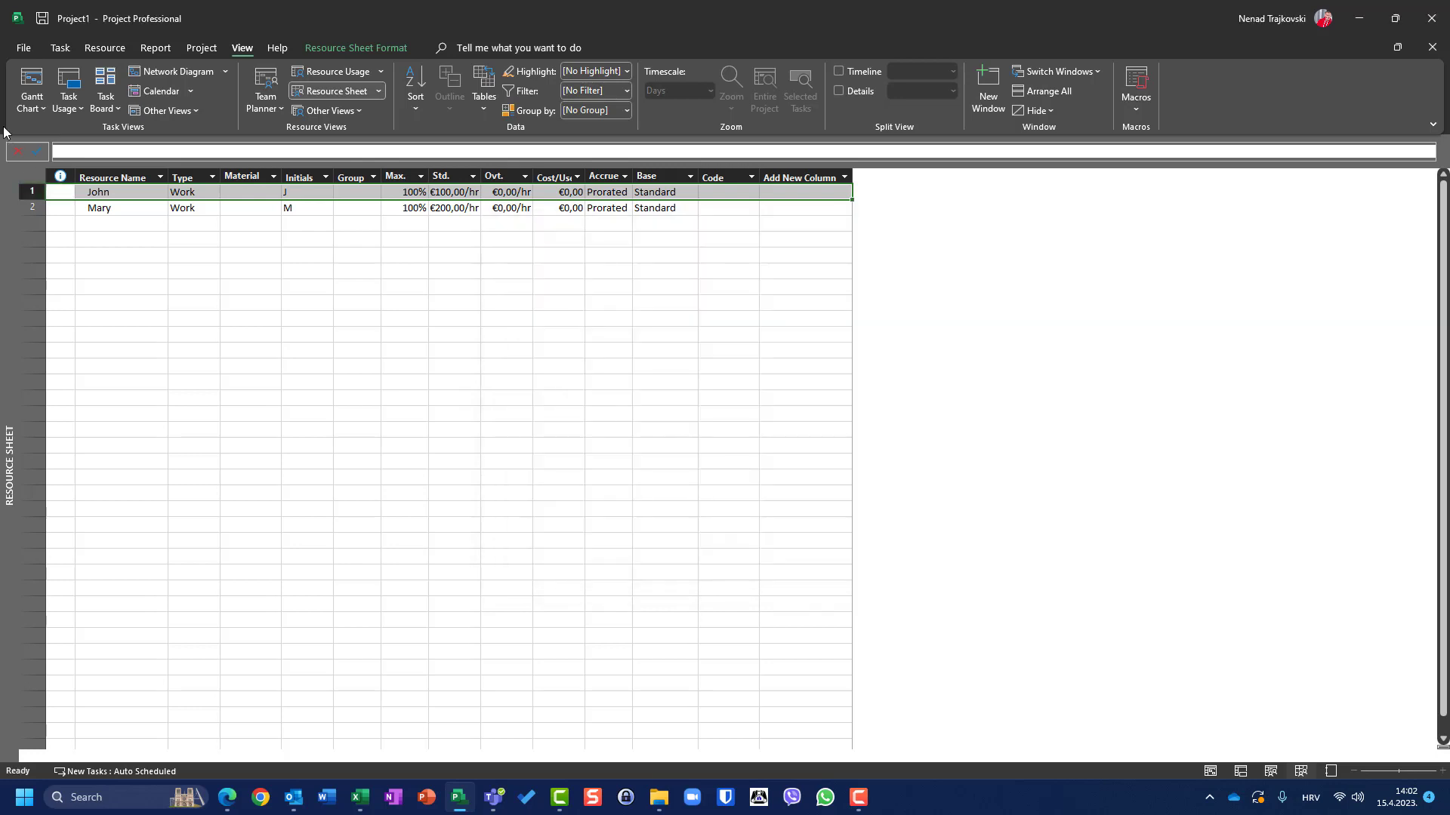
- Return to the Gantt Chart view and clear the resource assignment of Task 2
{"action": "left_click", "coordinate": [25, 96]}
{"action": "left_click", "coordinate": [71, 156]}
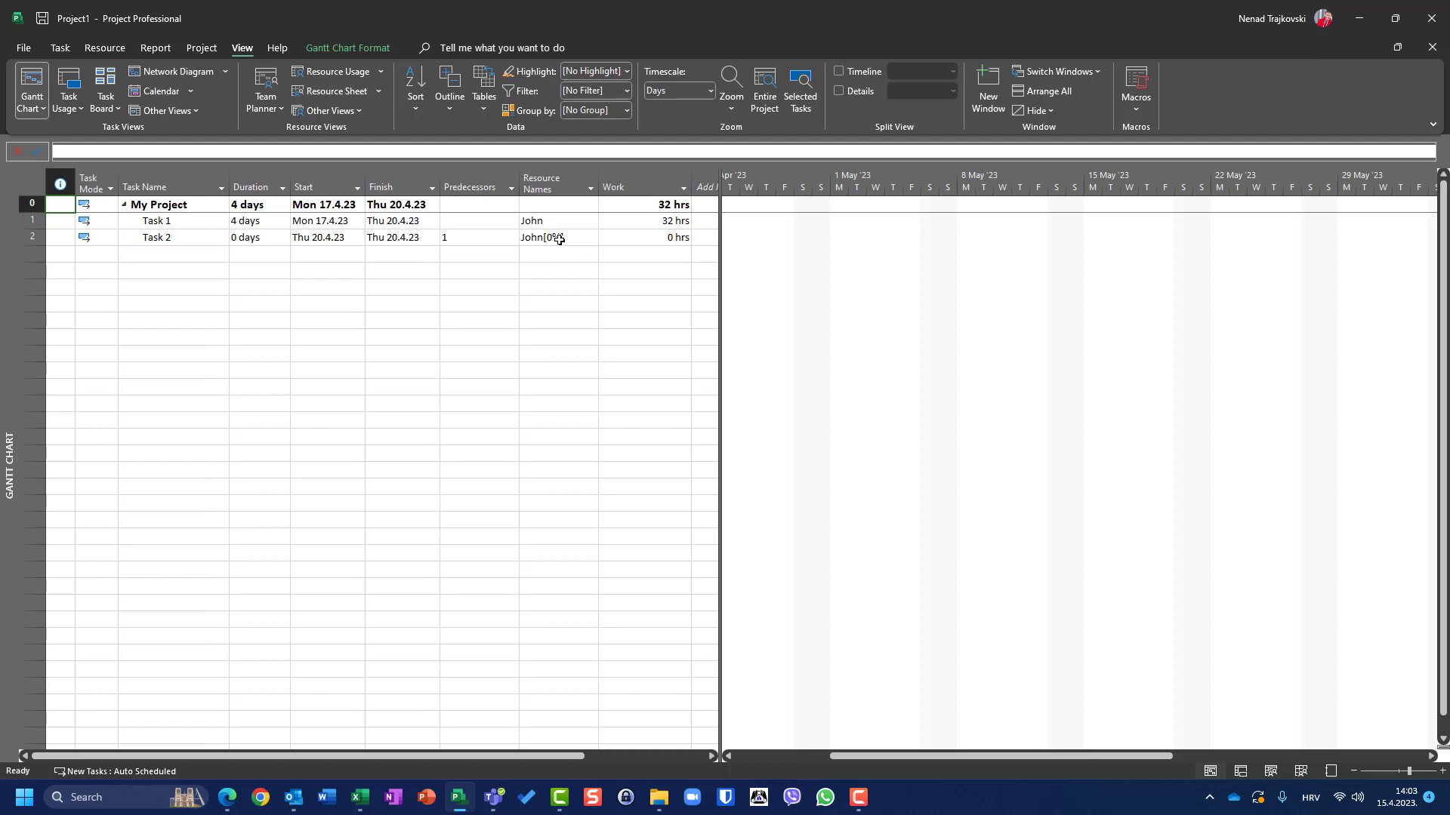
{"action": "key", "text": "ctrl+z"}
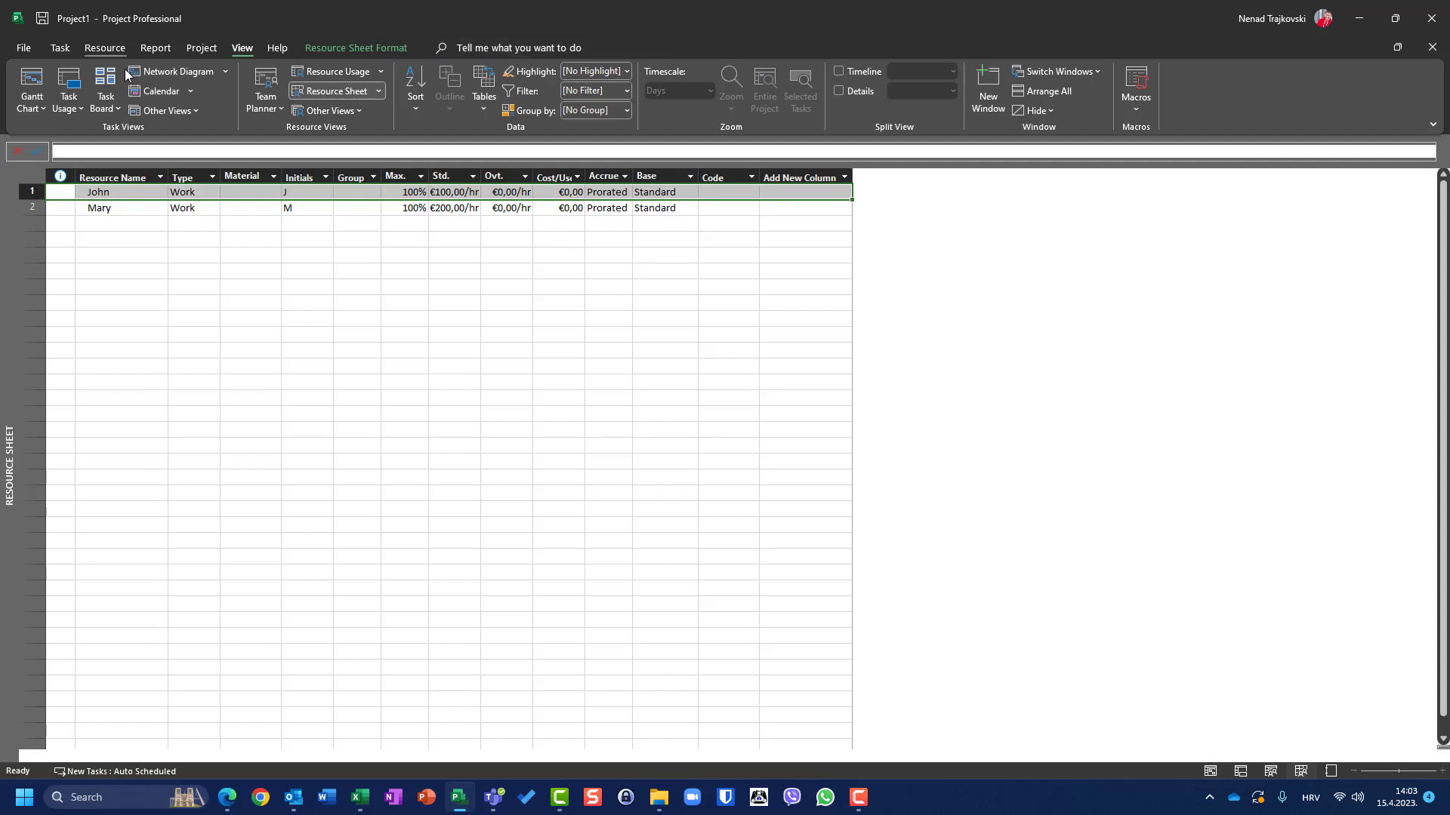
{"action": "left_click", "coordinate": [44, 79]}
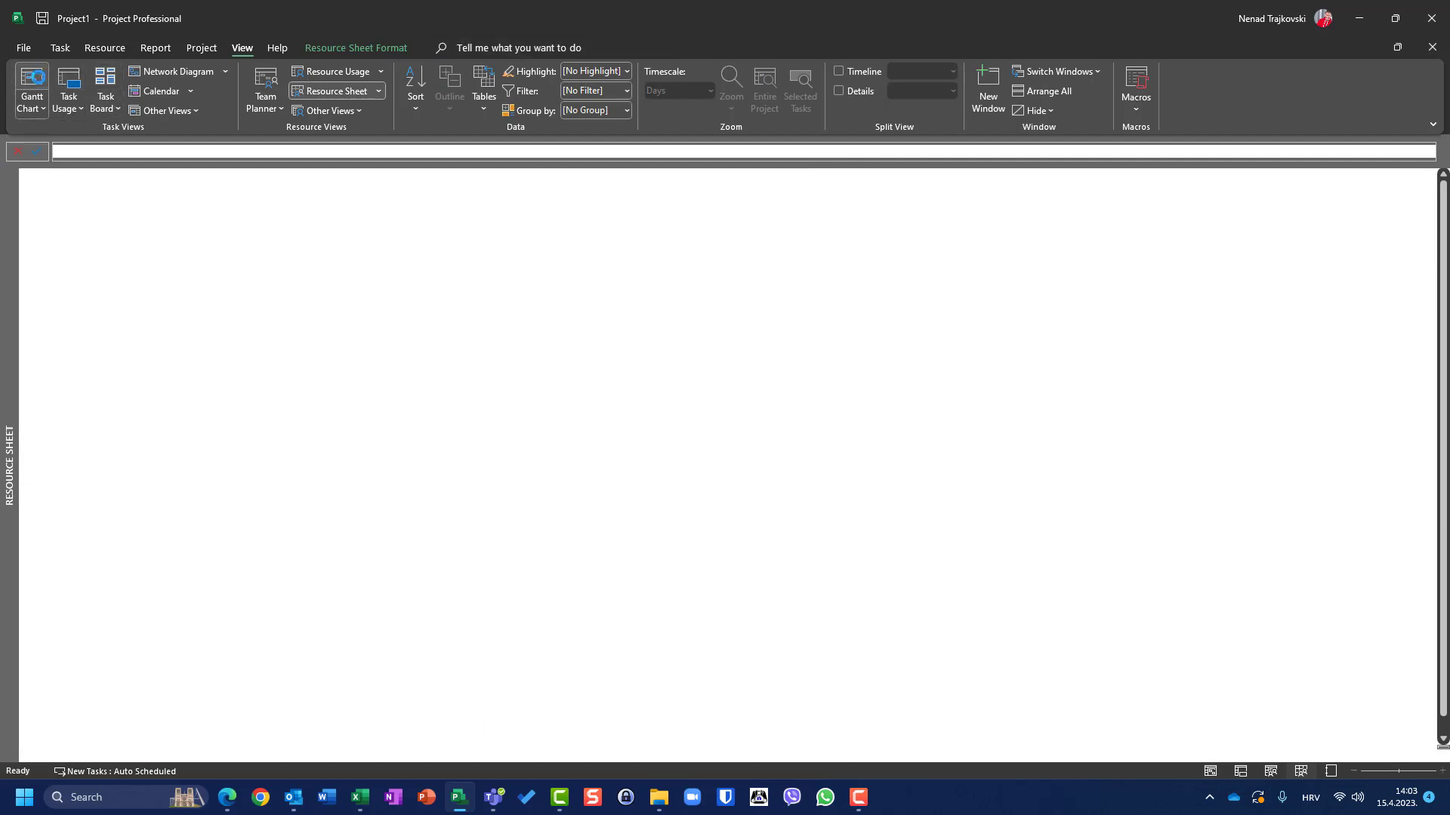
{"action": "left_click", "coordinate": [573, 236]}
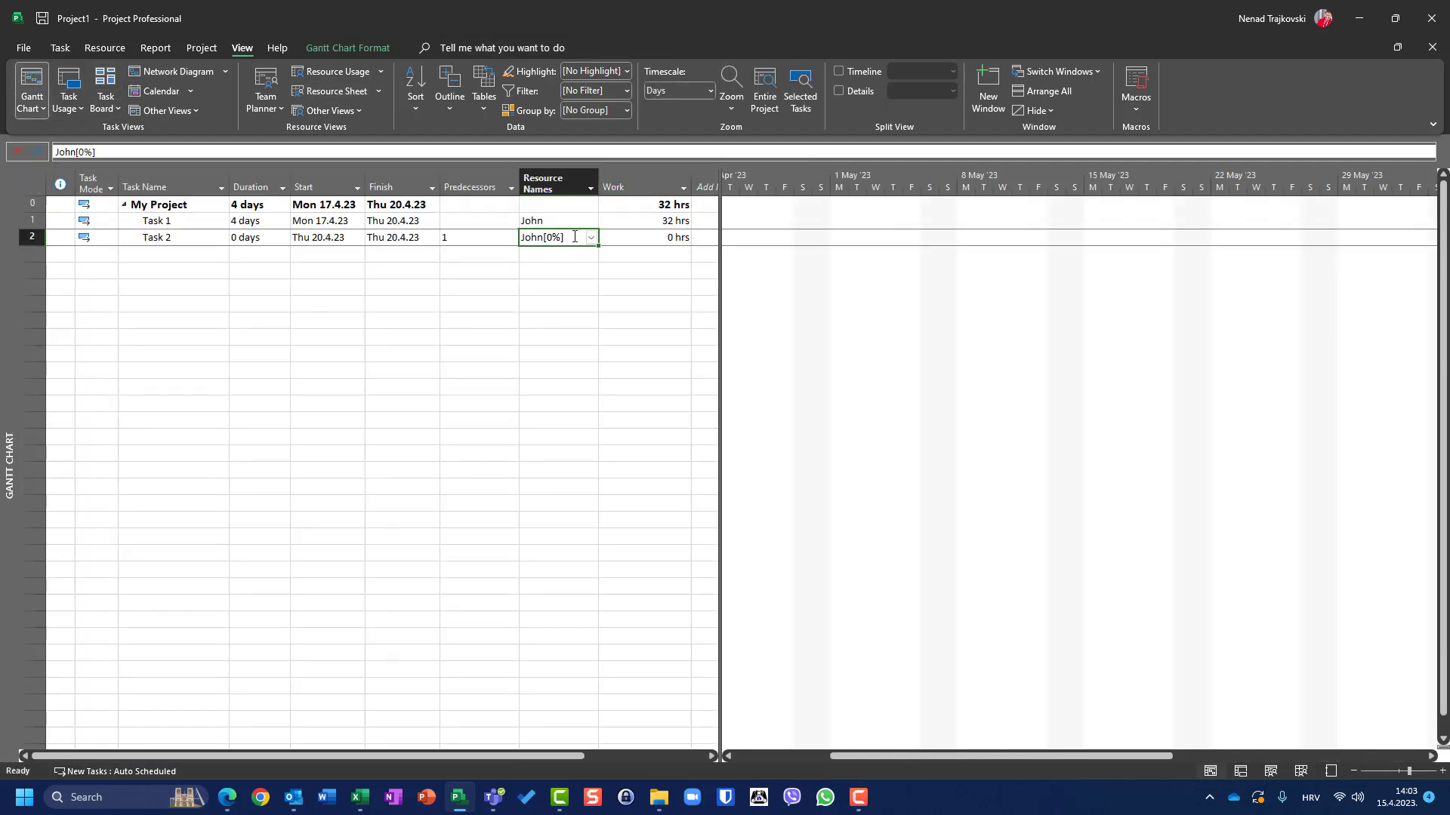
{"action": "key", "text": "Delete"}
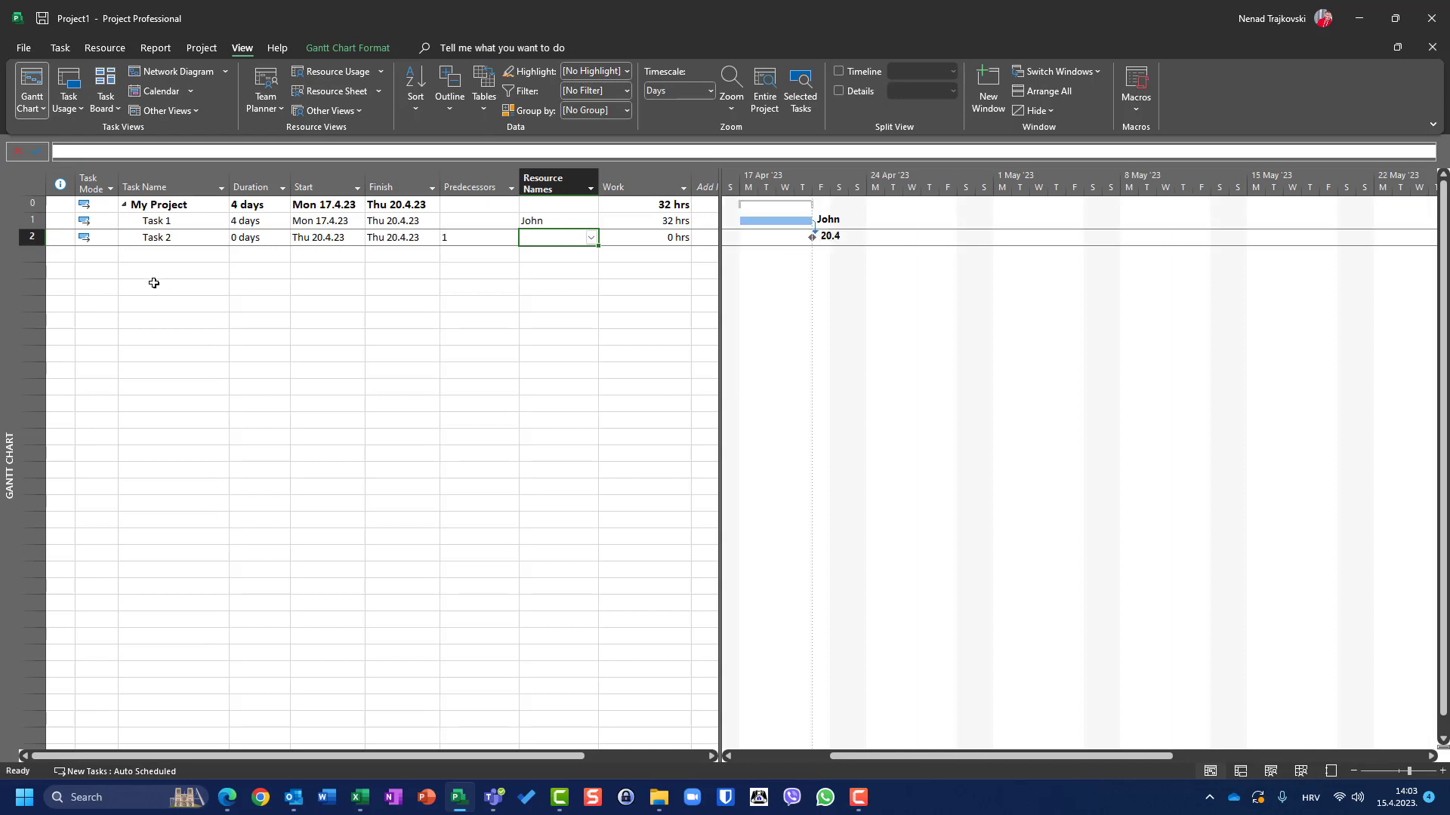
- Set the duration of Task 2 to 4 days
{"action": "right_click", "coordinate": [123, 237]}
{"action": "left_click", "coordinate": [173, 336]}
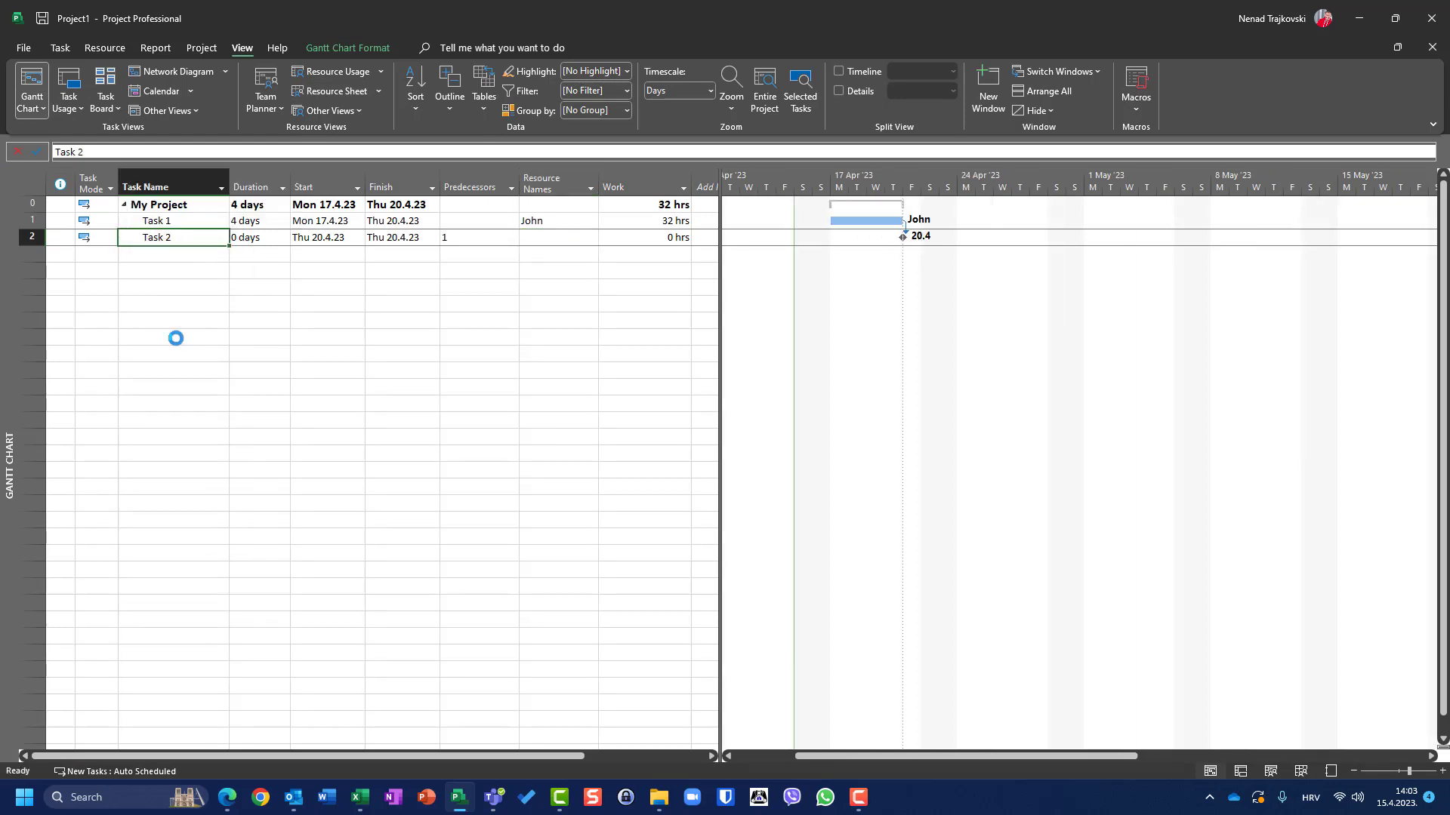
{"action": "left_click", "coordinate": [243, 239]}
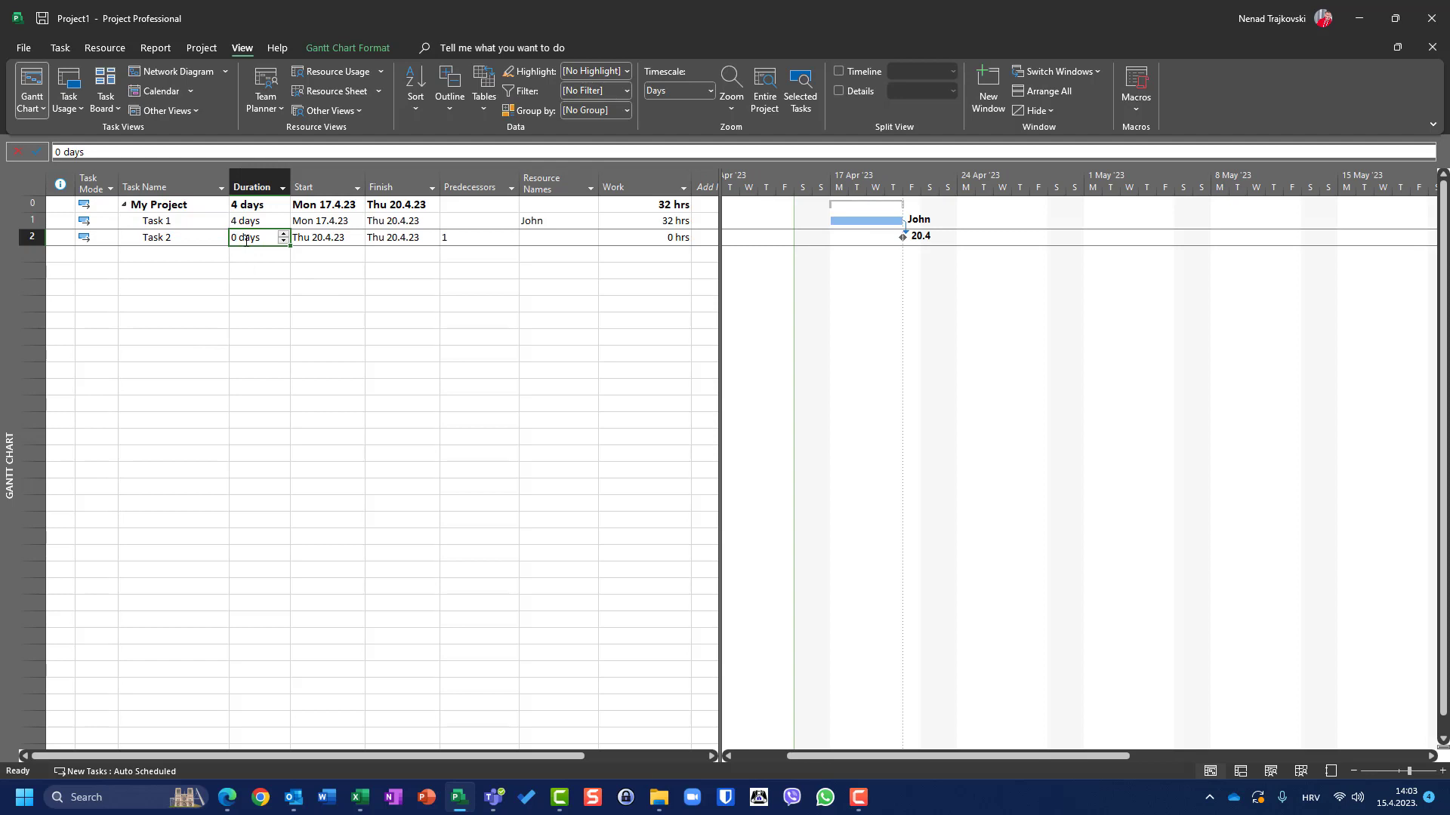
{"action": "type", "text": "4"}
{"action": "key", "text": "Return"}
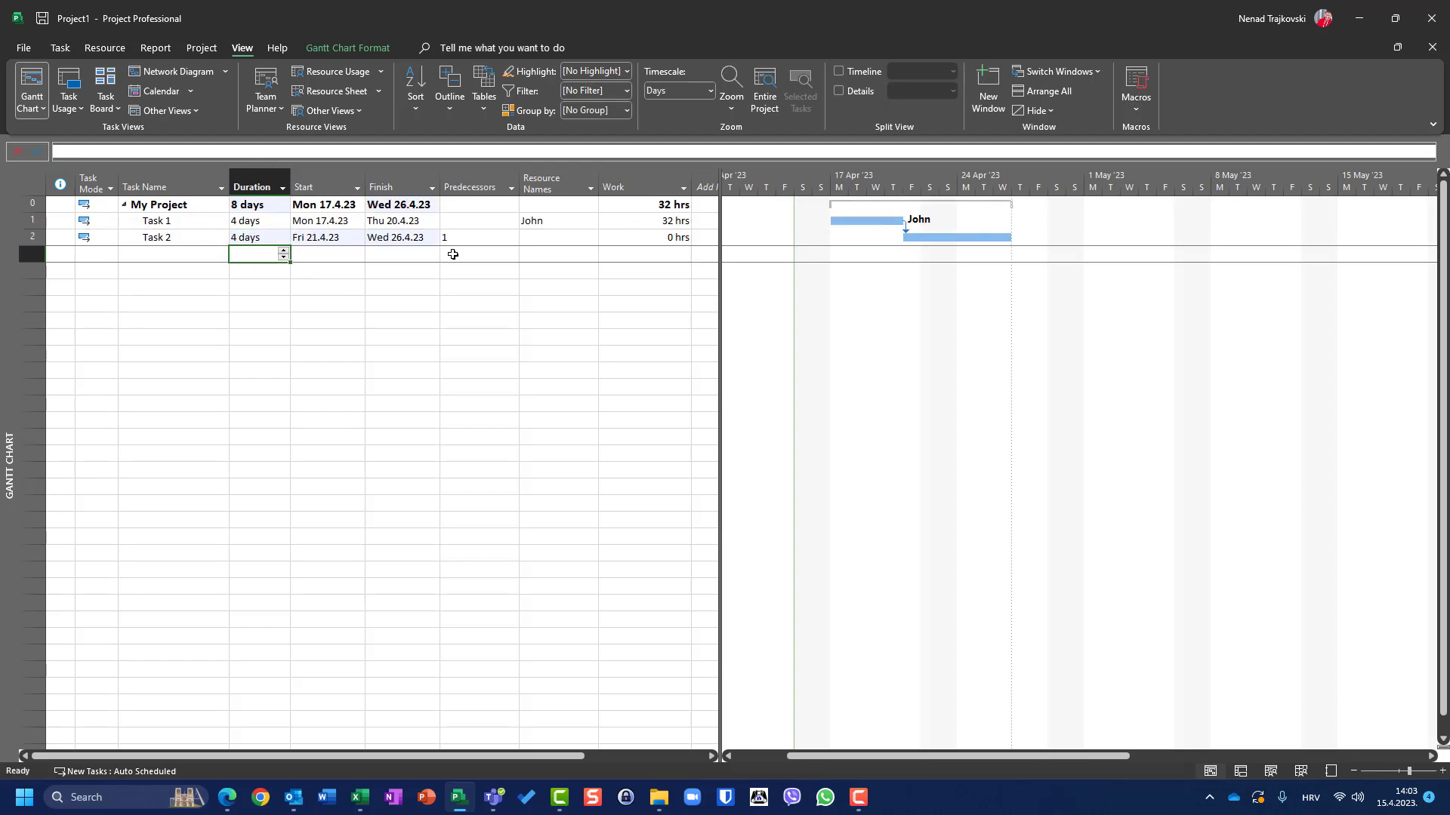
- Try to assign the first resource to Task 2 directly in the task table again and undo the assignment
{"action": "left_click", "coordinate": [555, 237]}
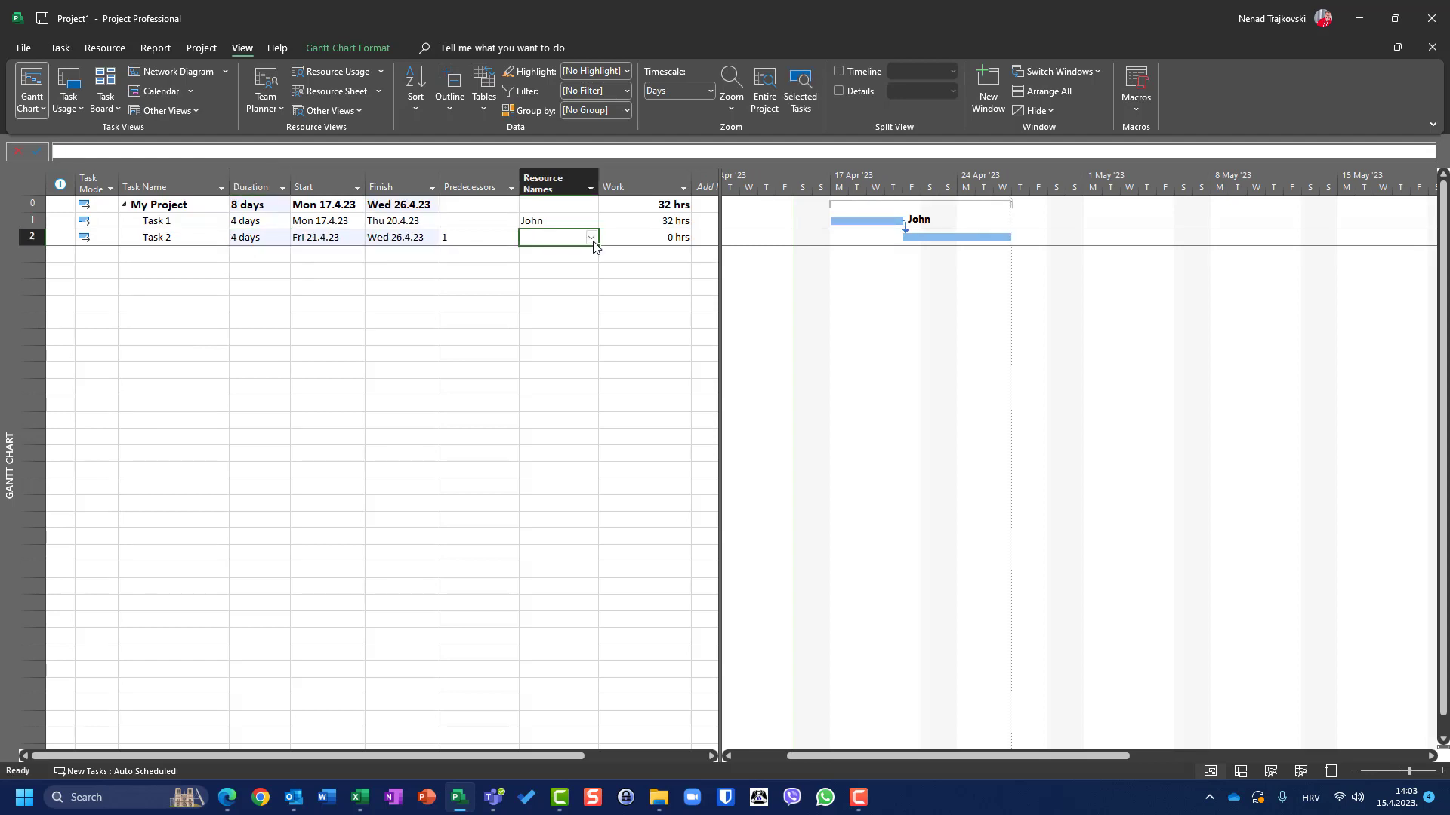
{"action": "left_click", "coordinate": [592, 238]}
{"action": "left_click", "coordinate": [541, 251]}
{"action": "left_click", "coordinate": [785, 270]}
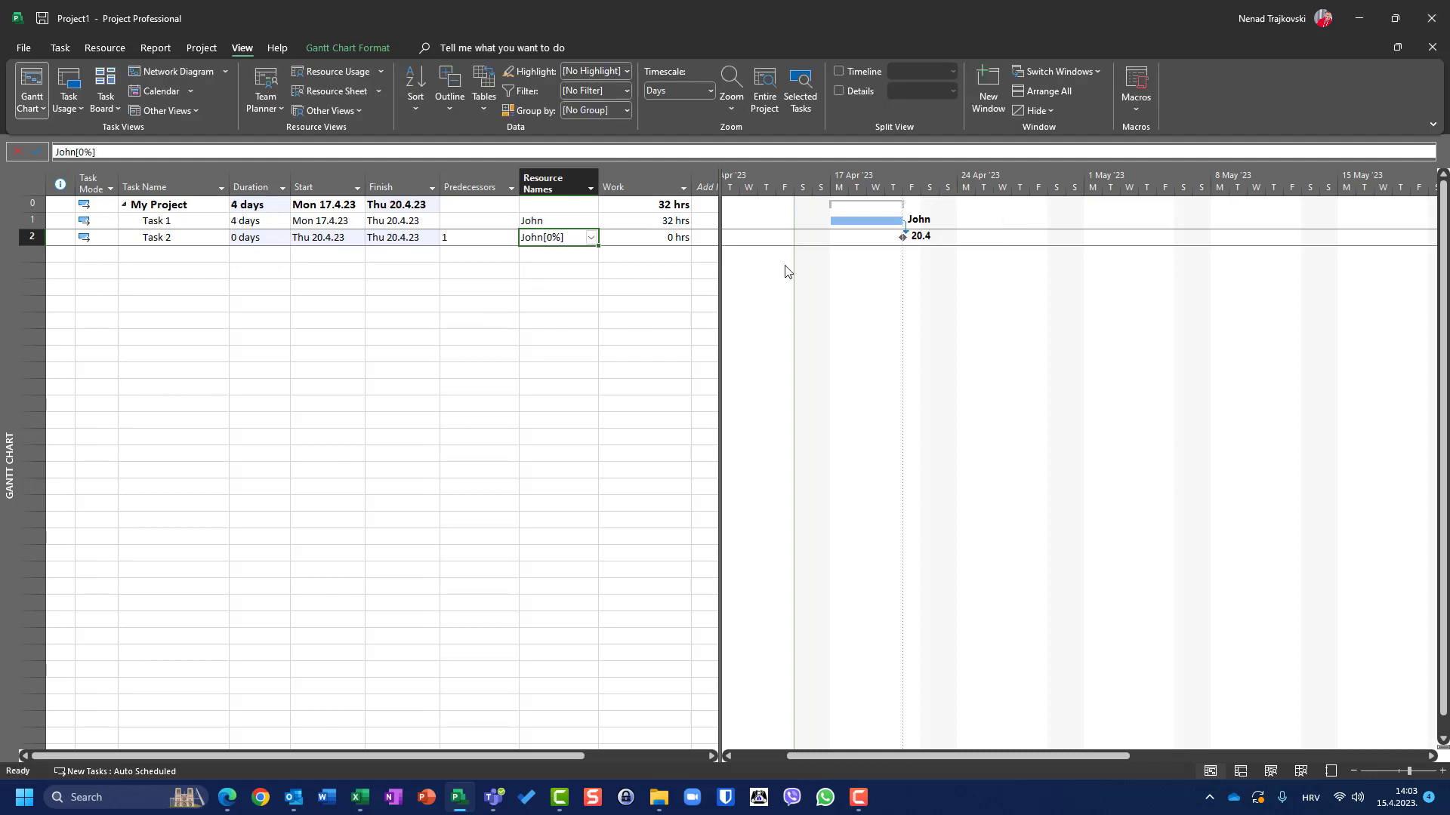
{"action": "key", "text": "ctrl+z"}
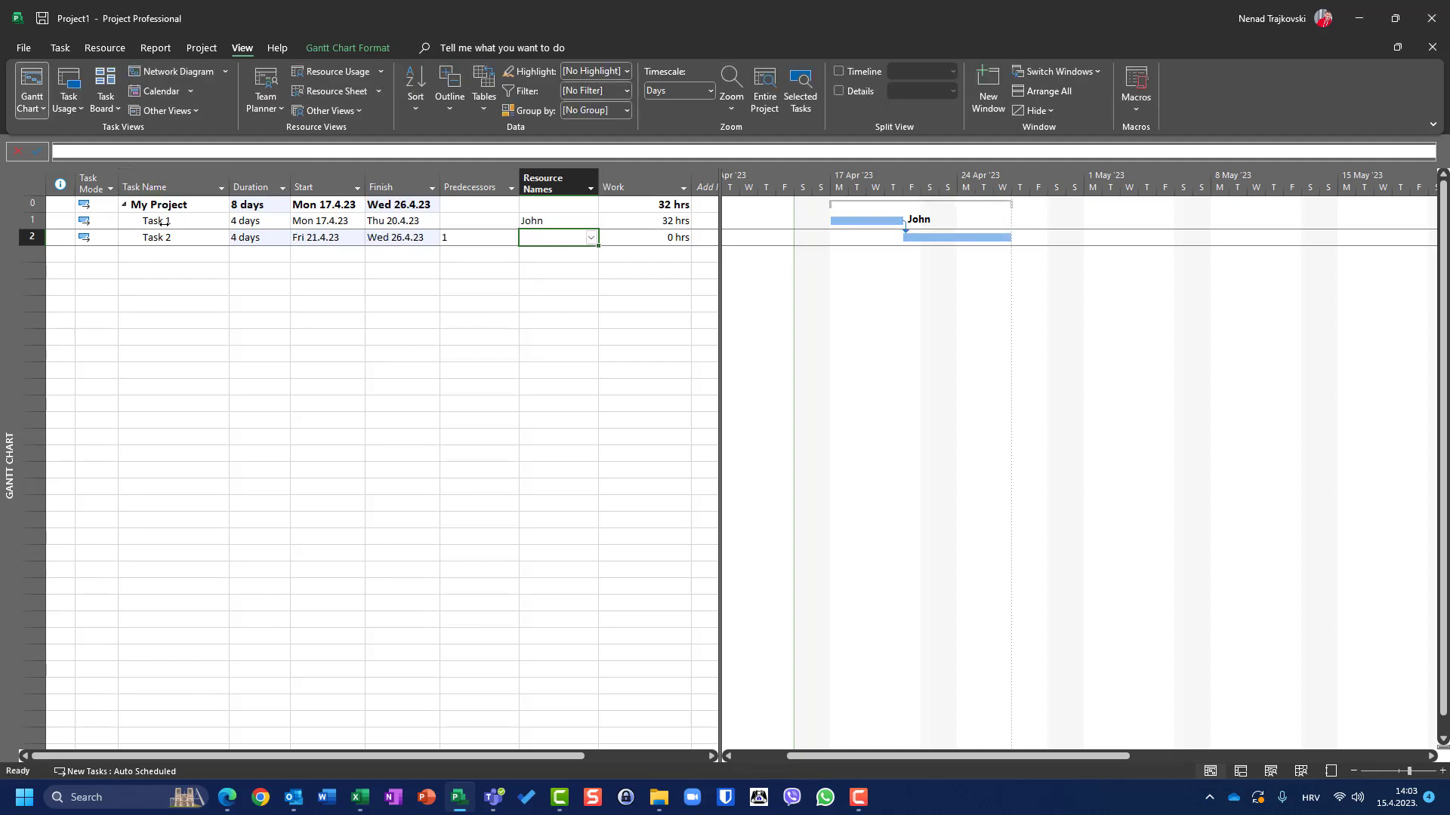
- Show the Task Form below the Gantt Chart and assign the first resource to Task 2 in it
{"action": "left_click", "coordinate": [839, 92]}
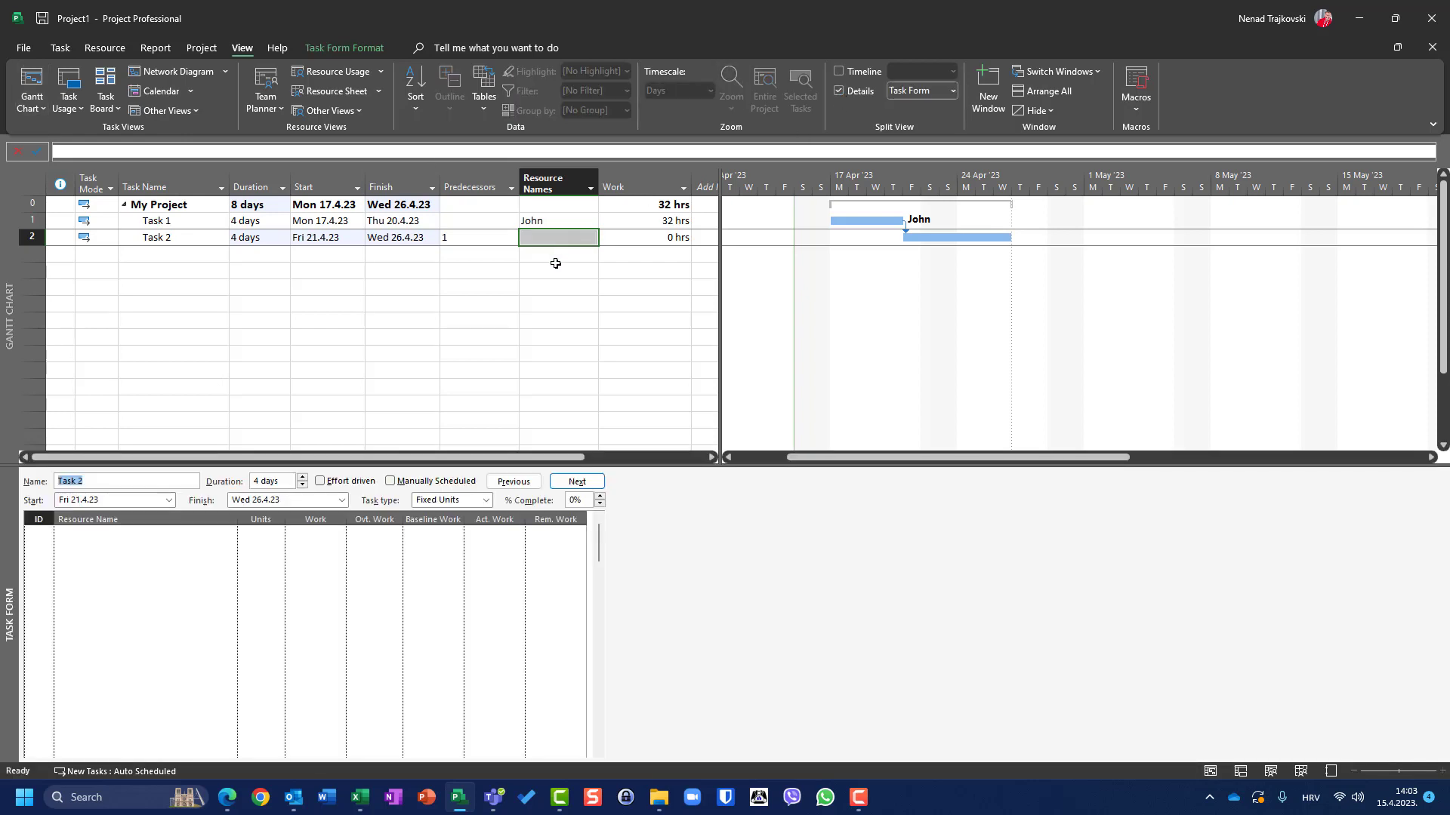
{"action": "left_click", "coordinate": [229, 536]}
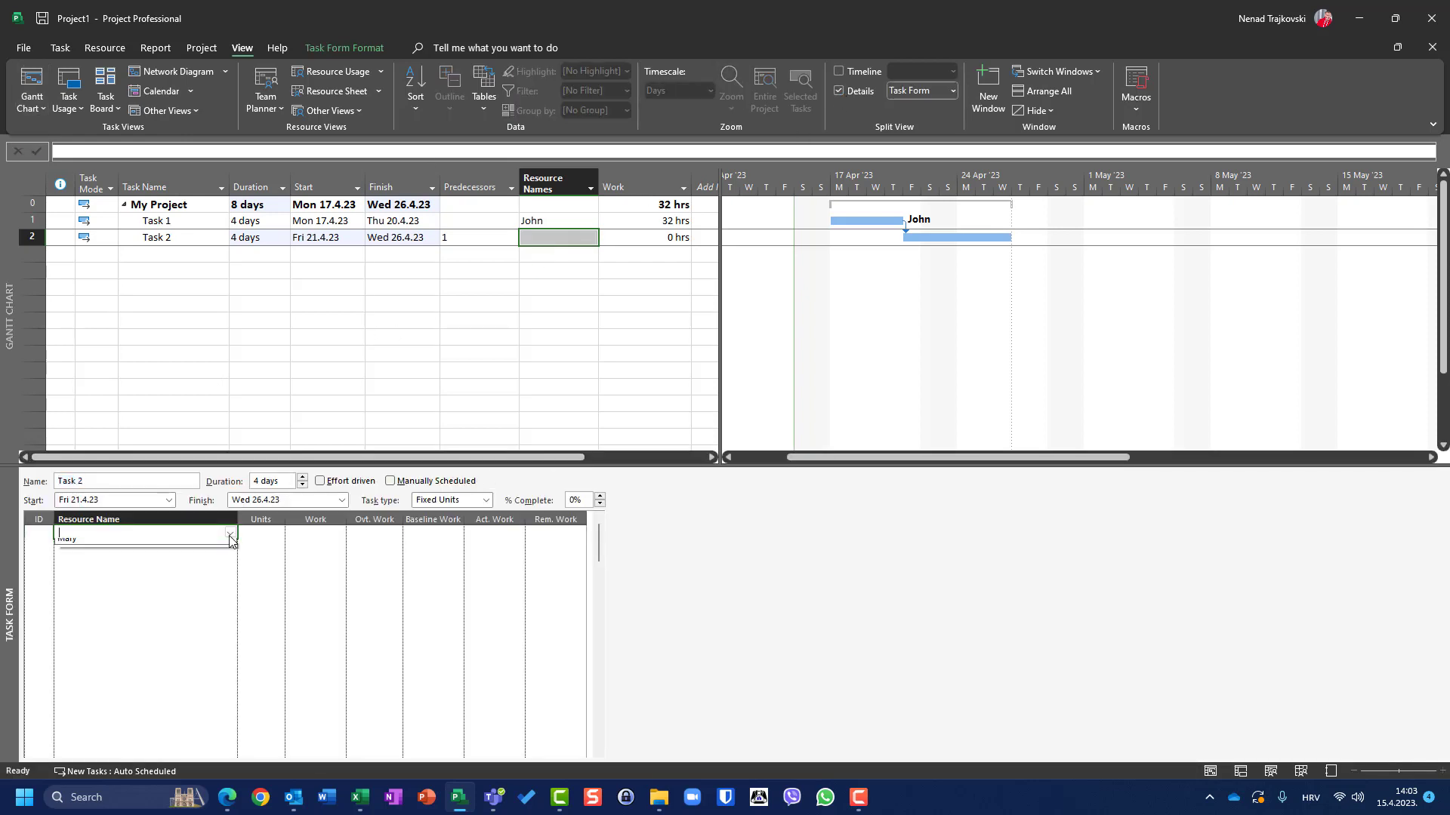
{"action": "left_click", "coordinate": [229, 532]}
{"action": "left_click", "coordinate": [174, 548]}
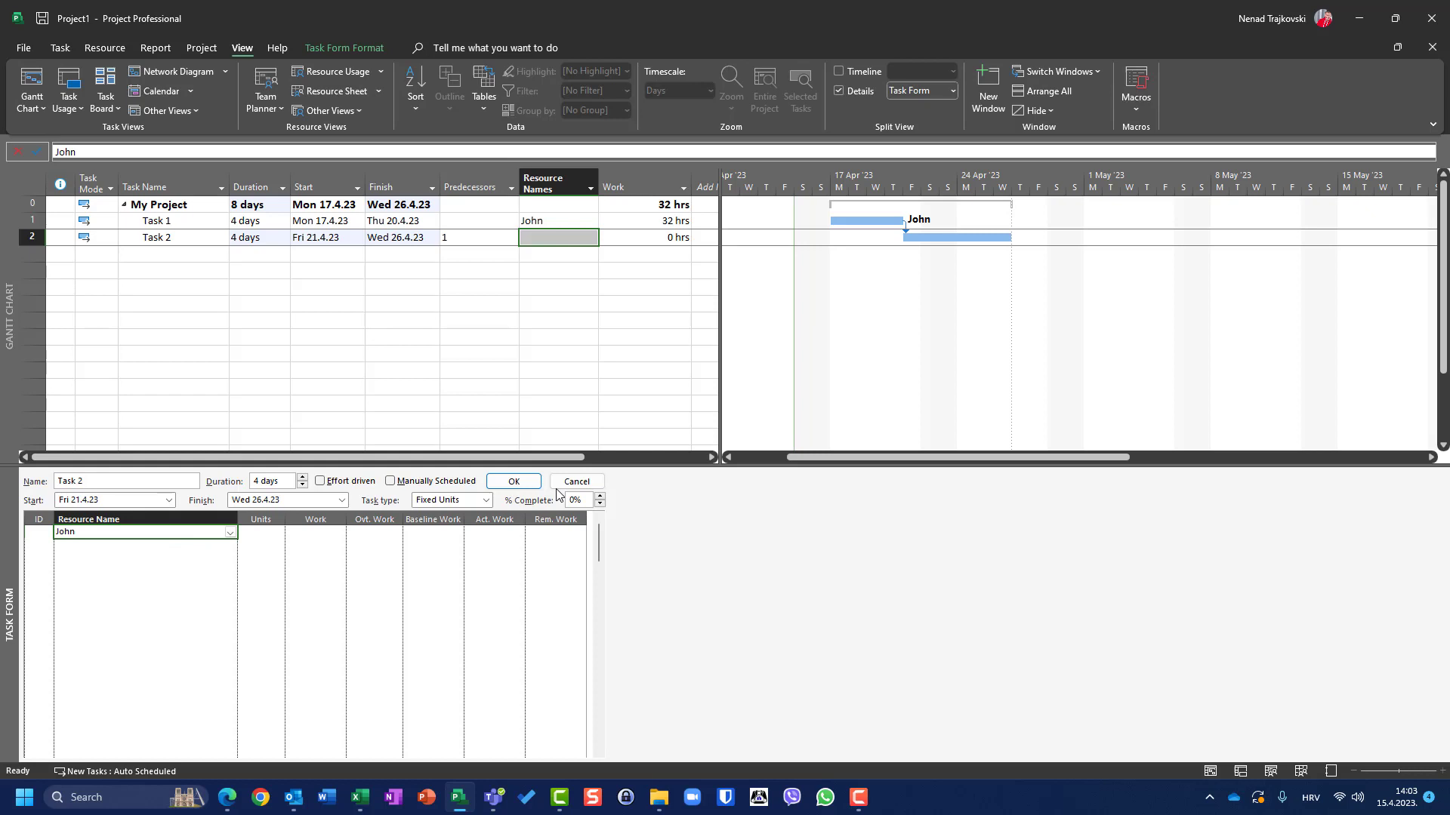
{"action": "left_click", "coordinate": [514, 481]}
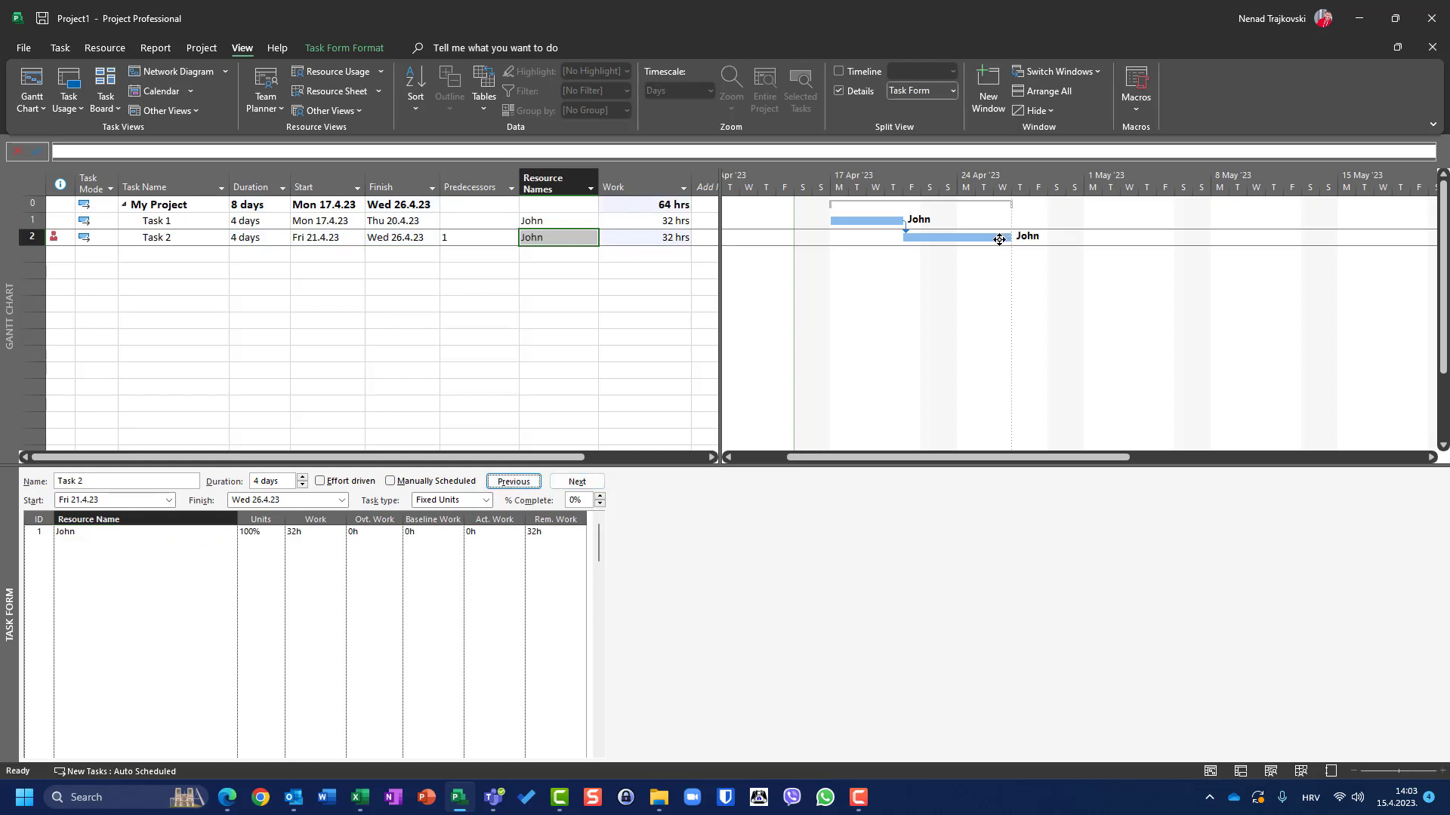
{"action": "mouse_move", "coordinate": [58, 239]}
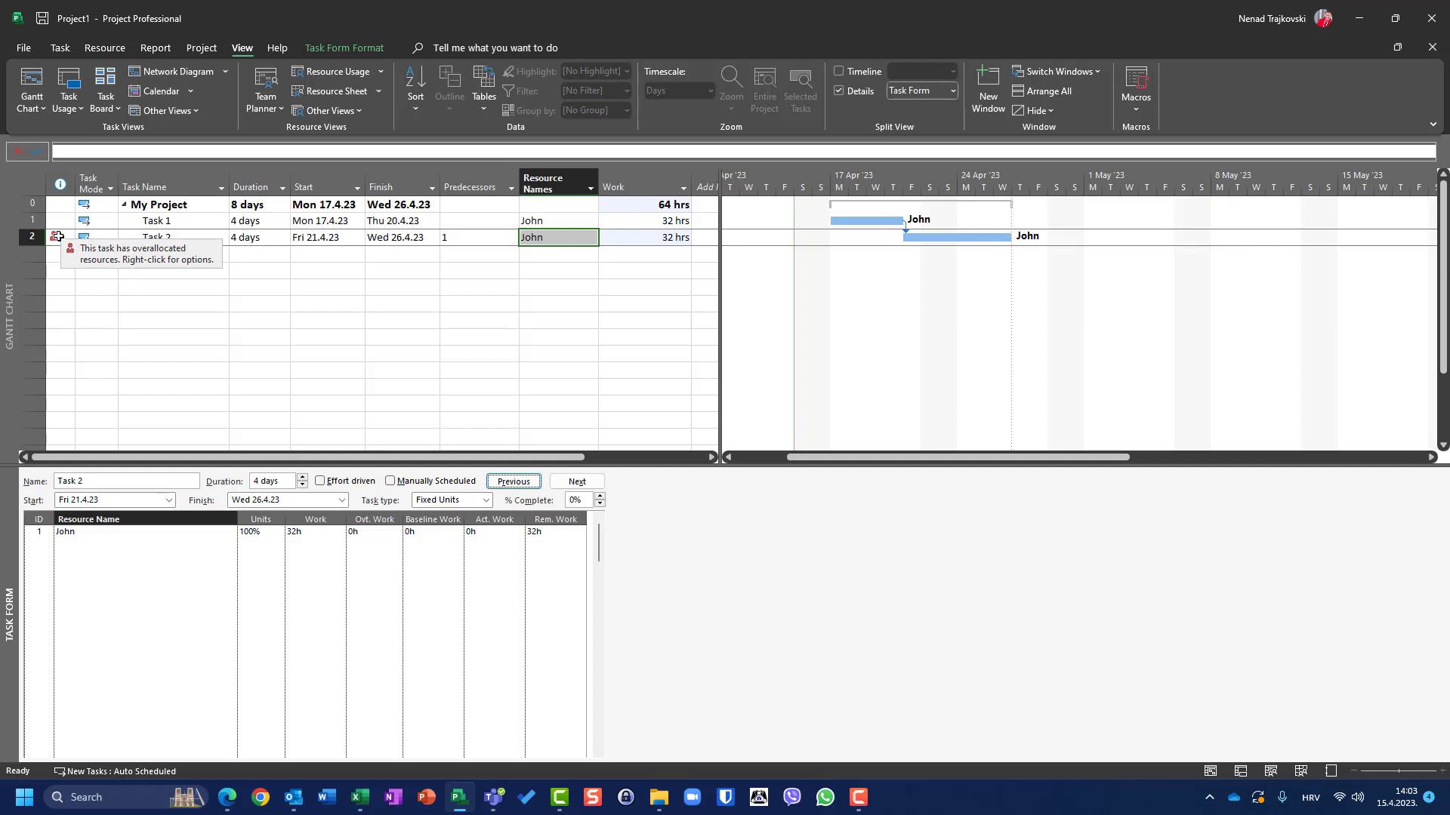
- Switch to the Task Usage view, bring Task 2's daily work into view and hide the Task Form
{"action": "left_click", "coordinate": [68, 82]}
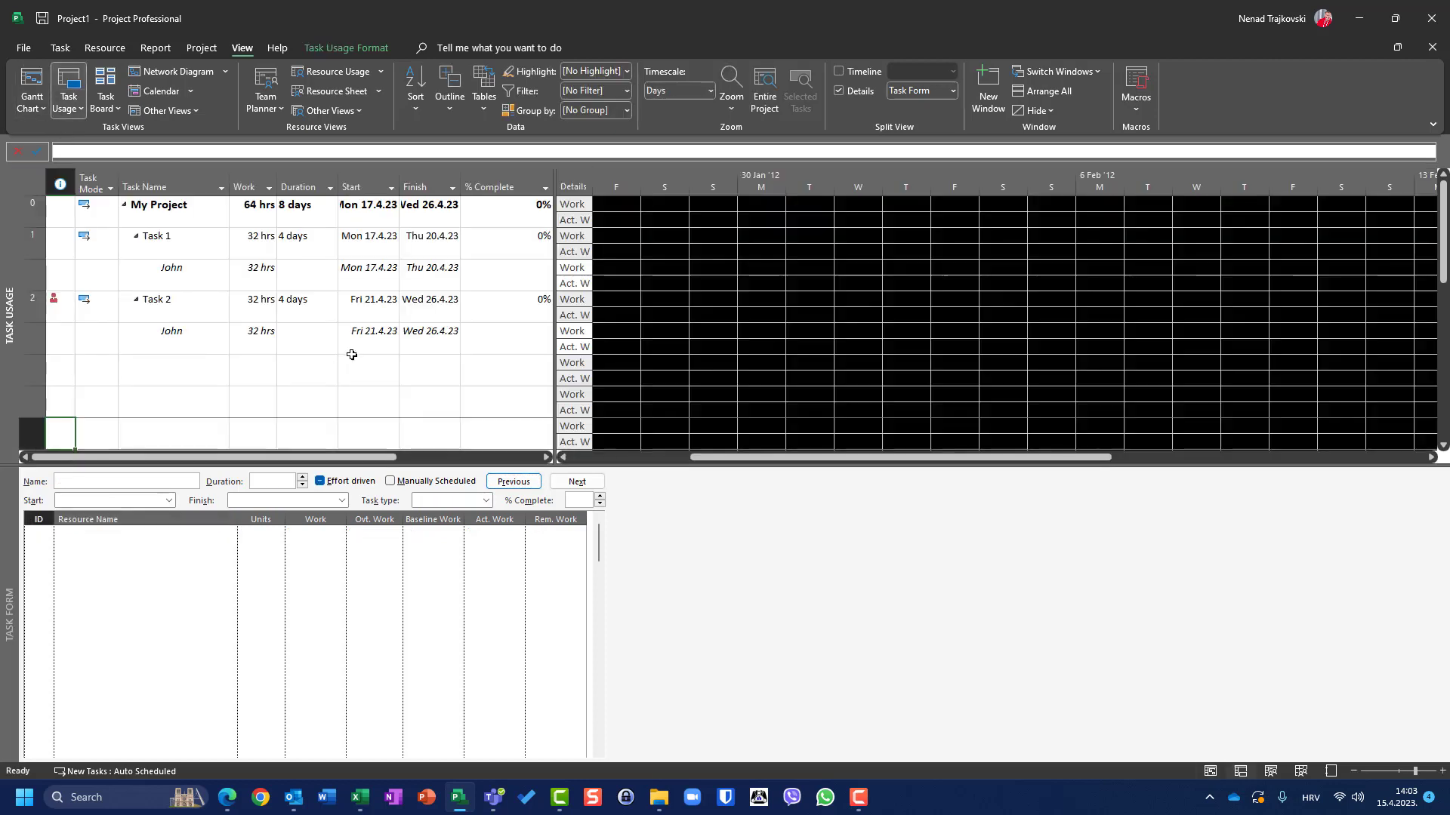
{"action": "left_click", "coordinate": [148, 309]}
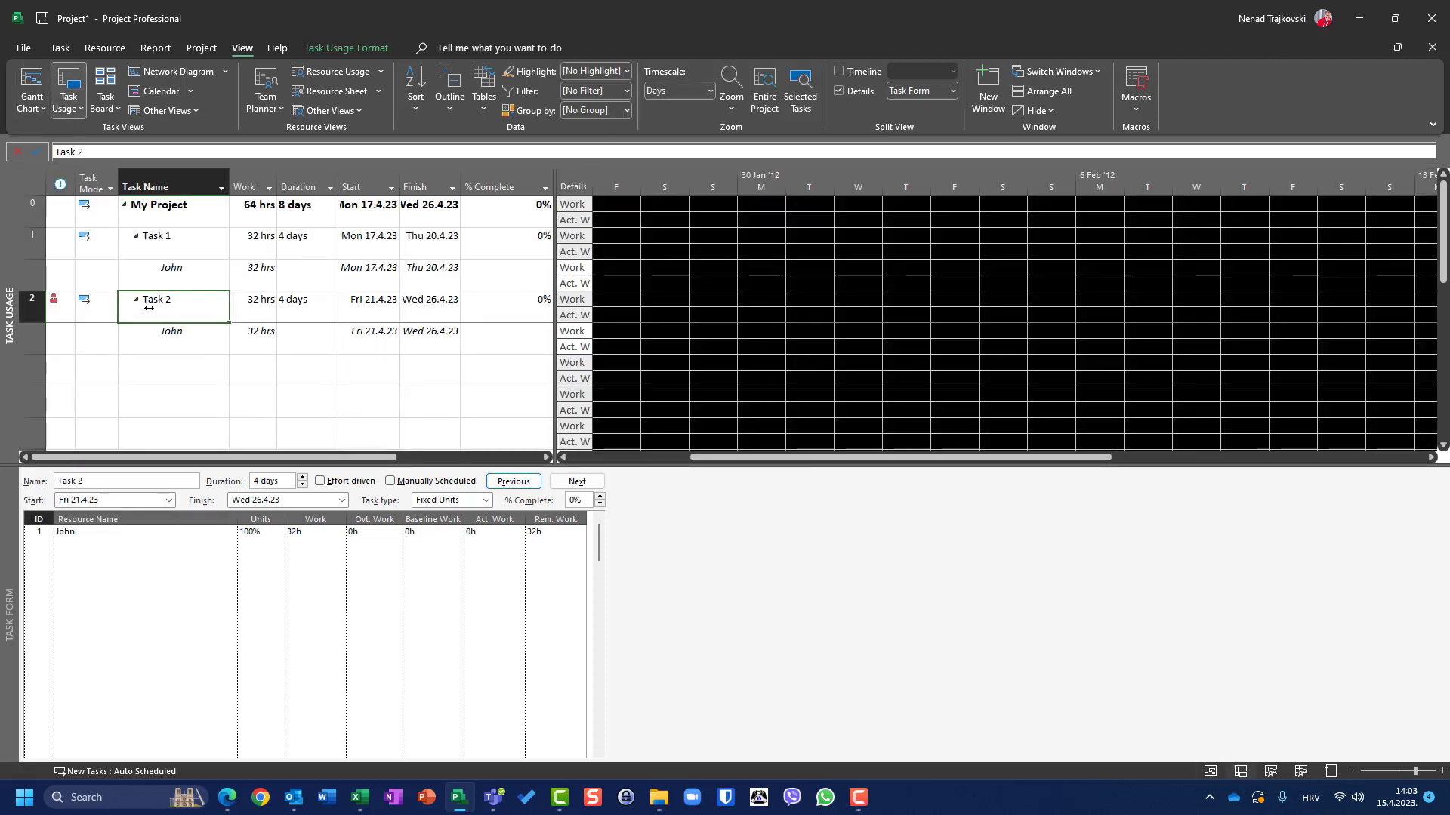
{"action": "right_click", "coordinate": [151, 311]}
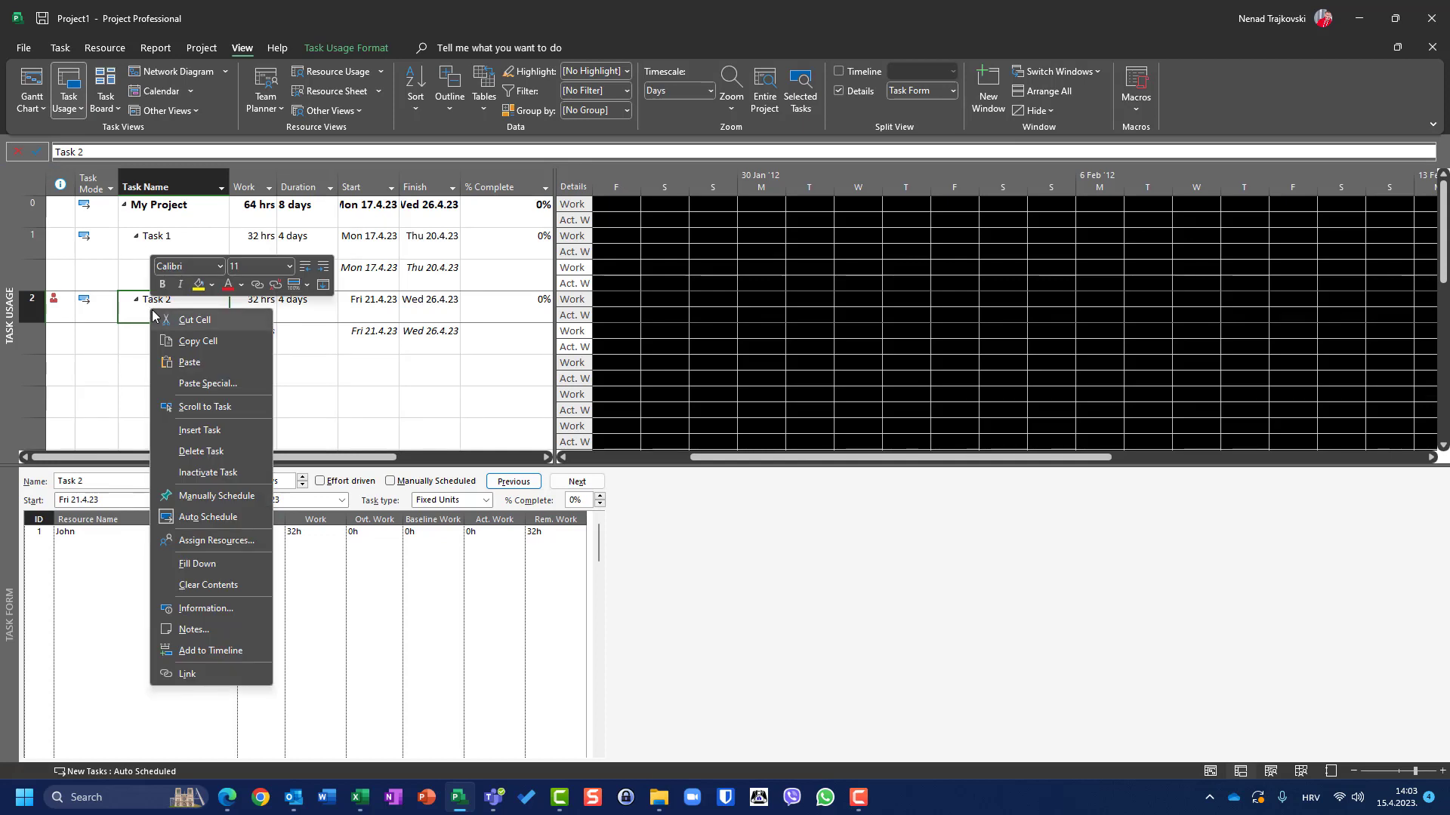
{"action": "left_click", "coordinate": [191, 406]}
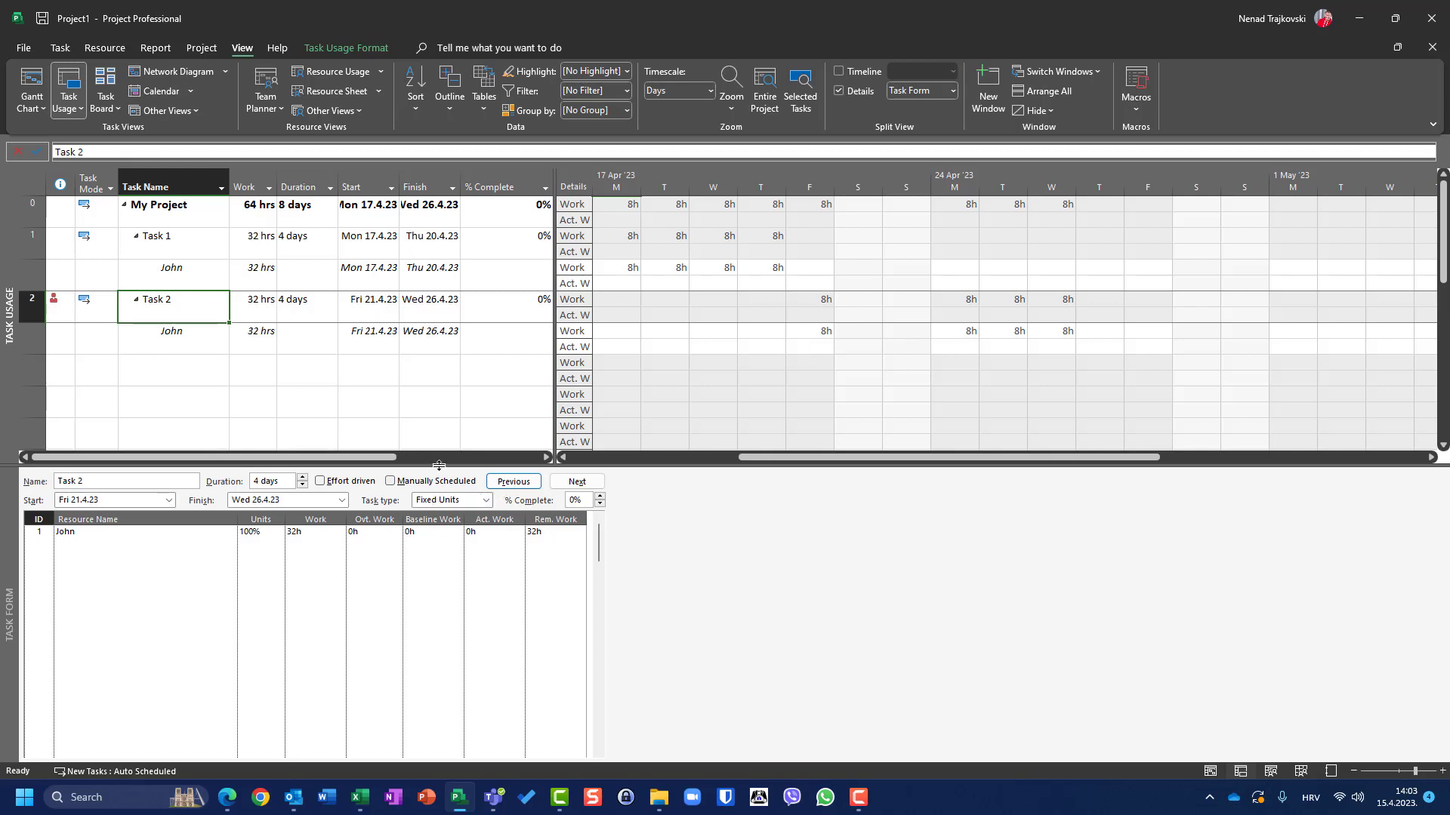
{"action": "left_click_drag", "start_coordinate": [439, 465], "coordinate": [439, 681]}
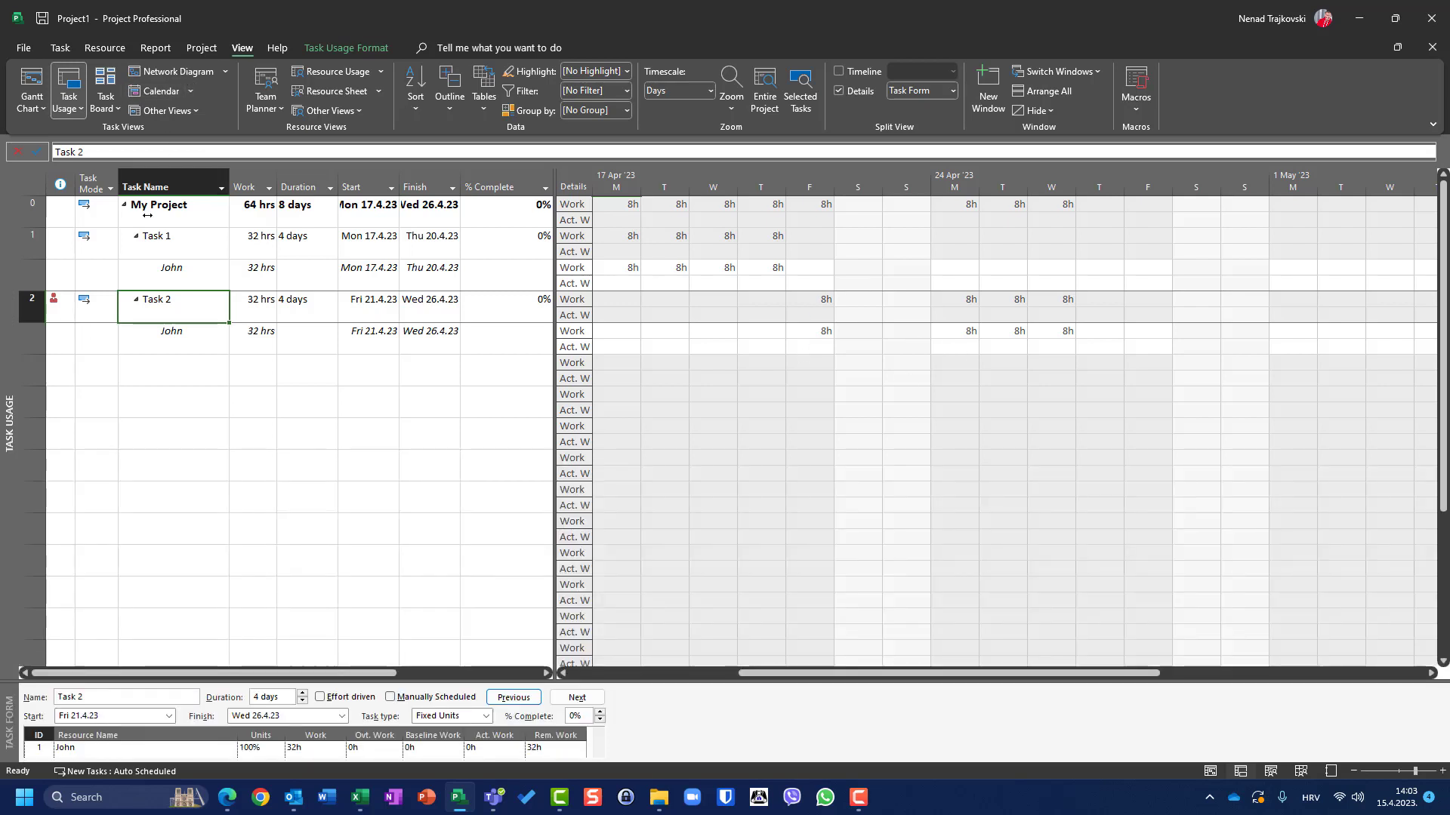
{"action": "left_click", "coordinate": [852, 91]}
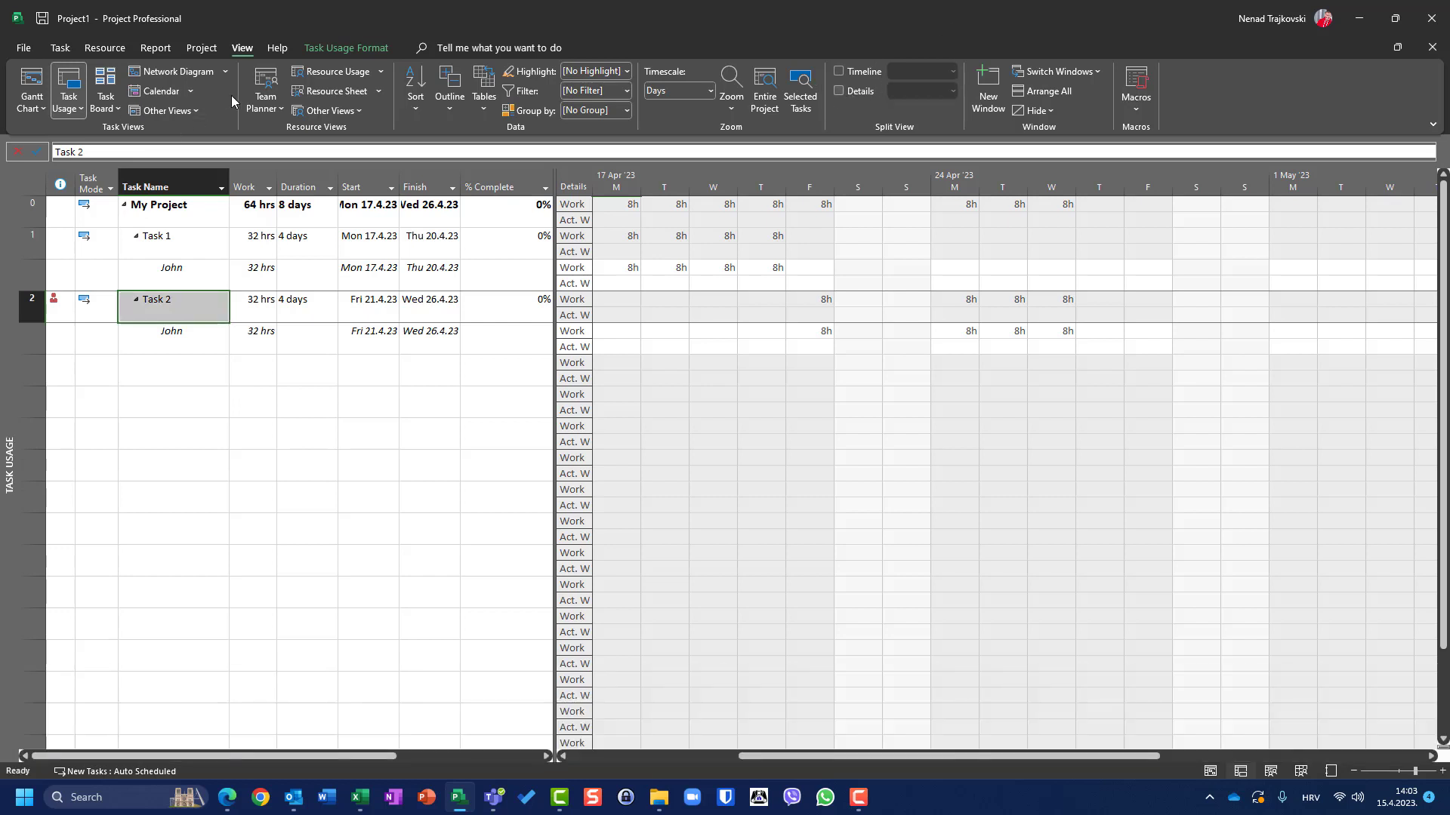
- Switch to the Resource Usage view and examine the first resource's daily work on Task 2
{"action": "left_click", "coordinate": [312, 73]}
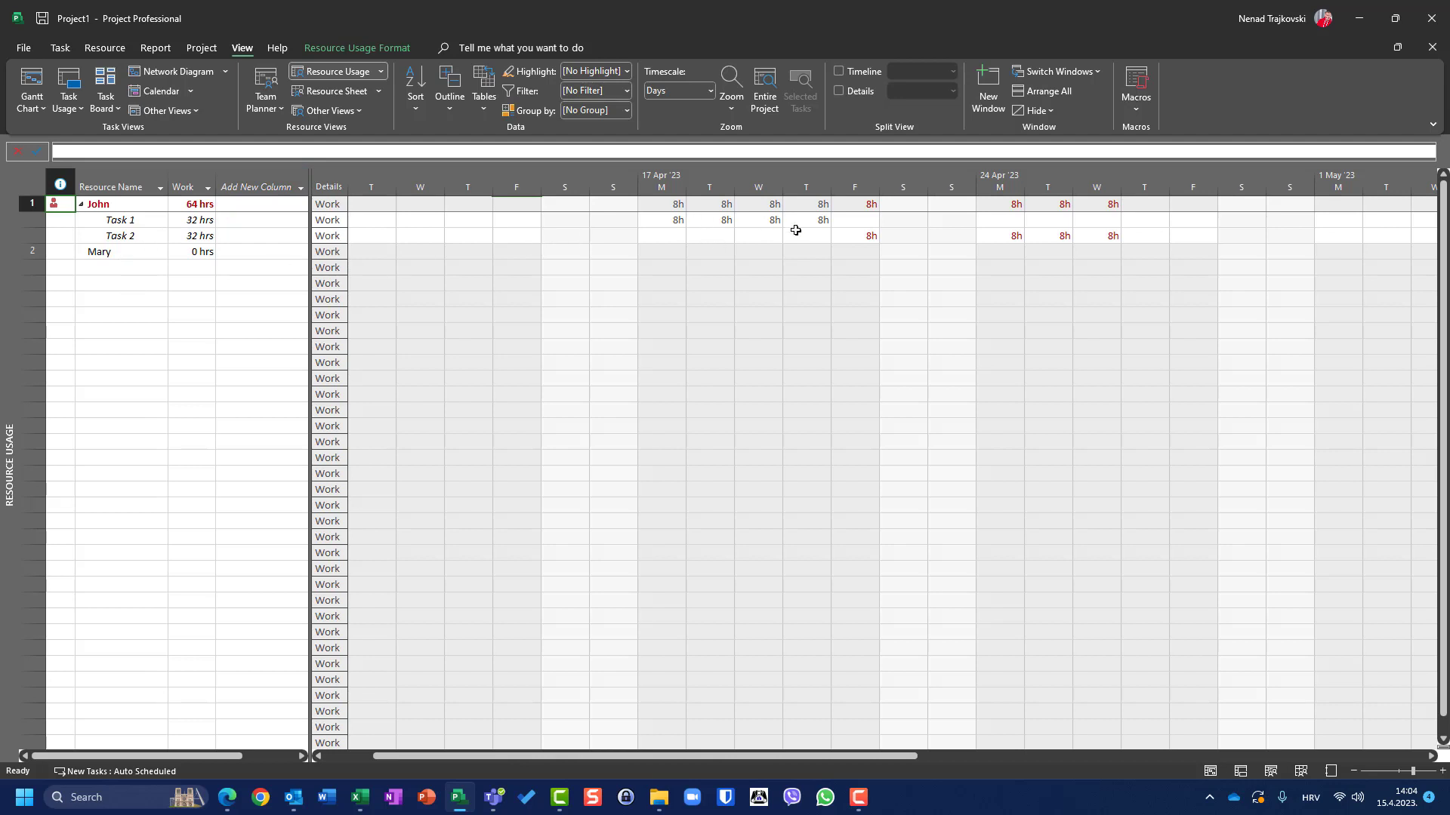
{"action": "left_click", "coordinate": [872, 234]}
{"action": "left_click", "coordinate": [1019, 241]}
{"action": "left_click", "coordinate": [1062, 239]}
{"action": "left_click", "coordinate": [1123, 235]}
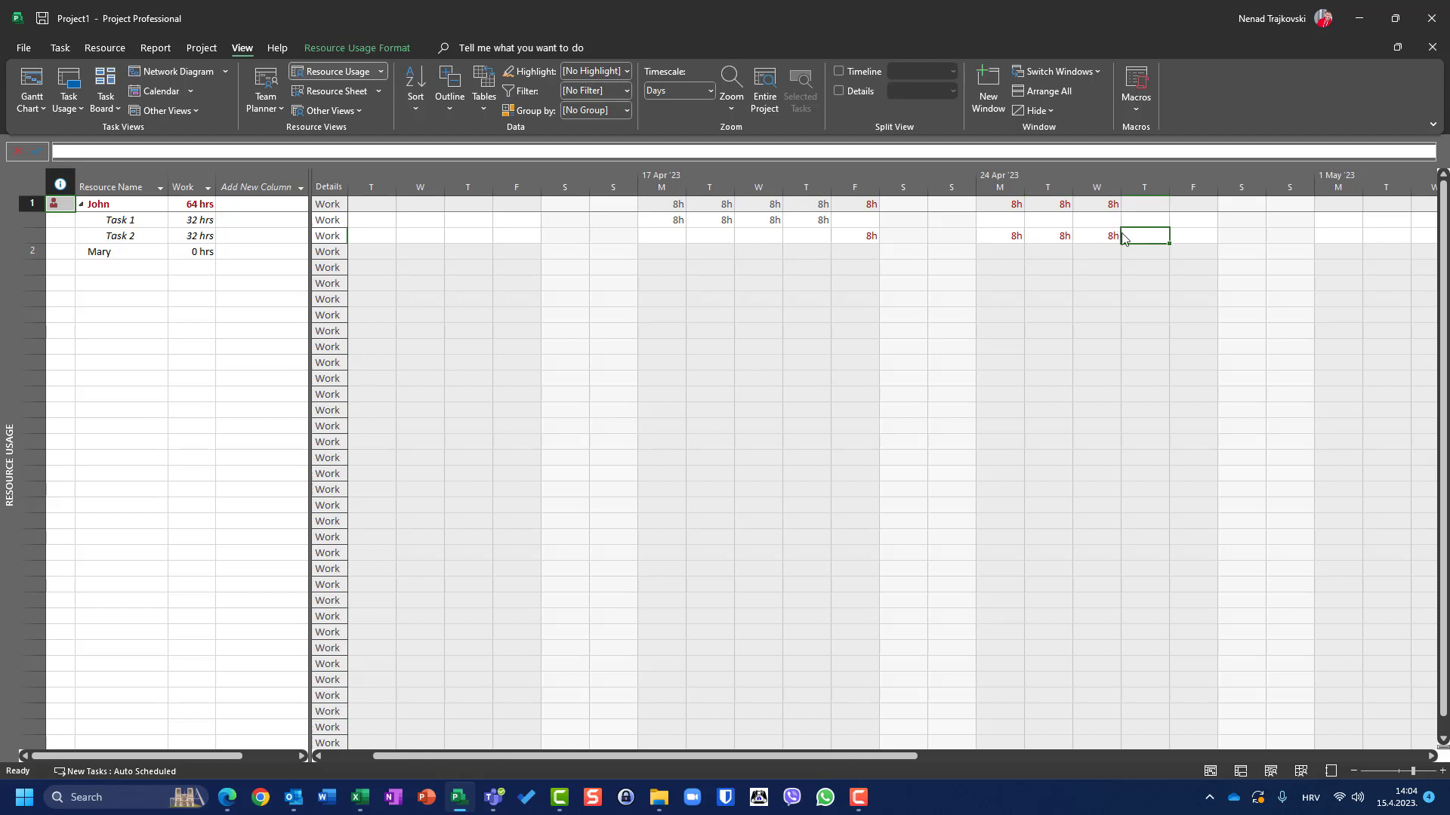
{"action": "left_click", "coordinate": [847, 232]}
- Review the first resource's availability dates in its Resource Information from the Resource Sheet, dismissing the mail notification
{"action": "left_click", "coordinate": [332, 91]}
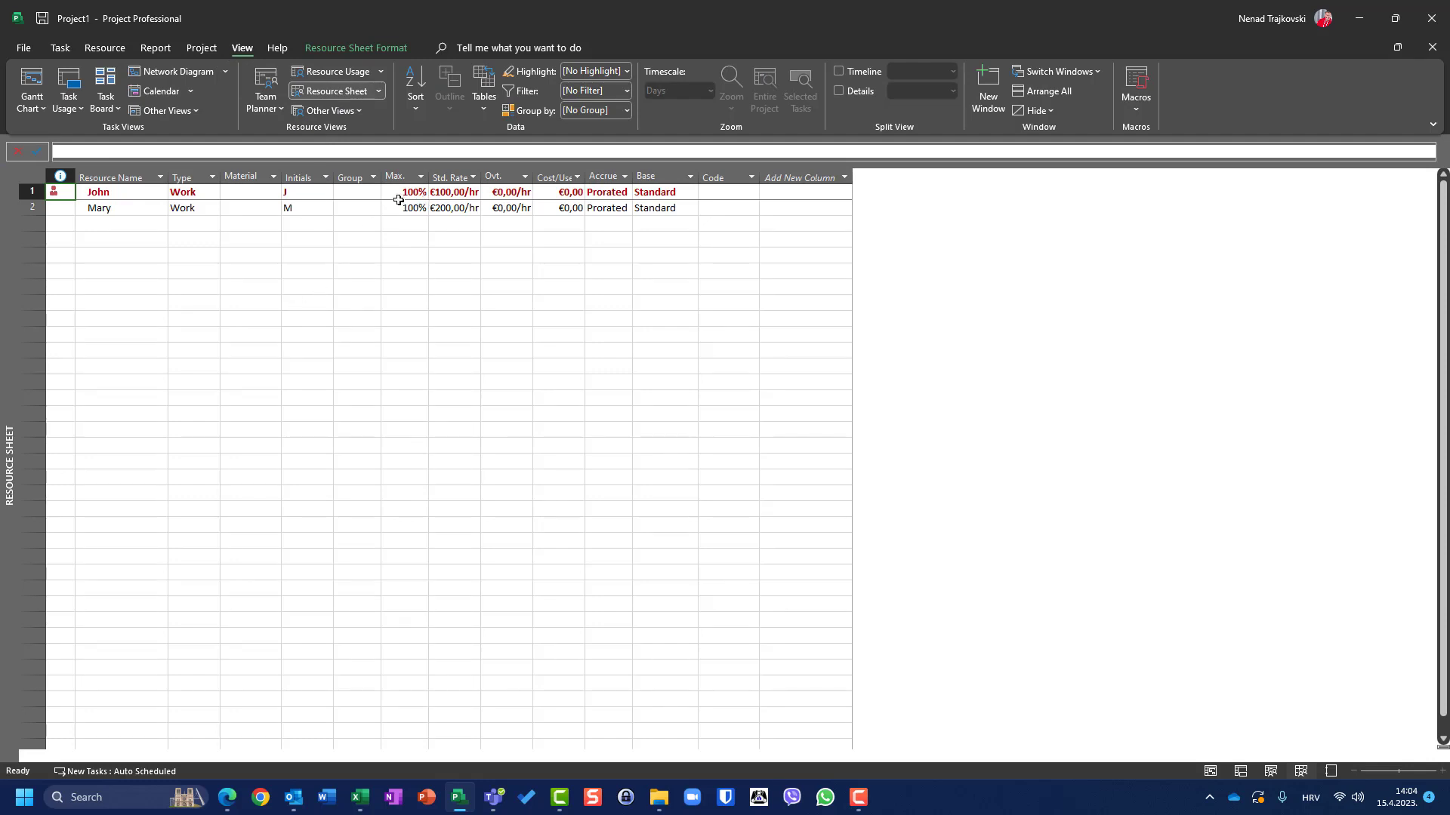
{"action": "left_click", "coordinate": [34, 190]}
{"action": "double_click", "coordinate": [34, 191]}
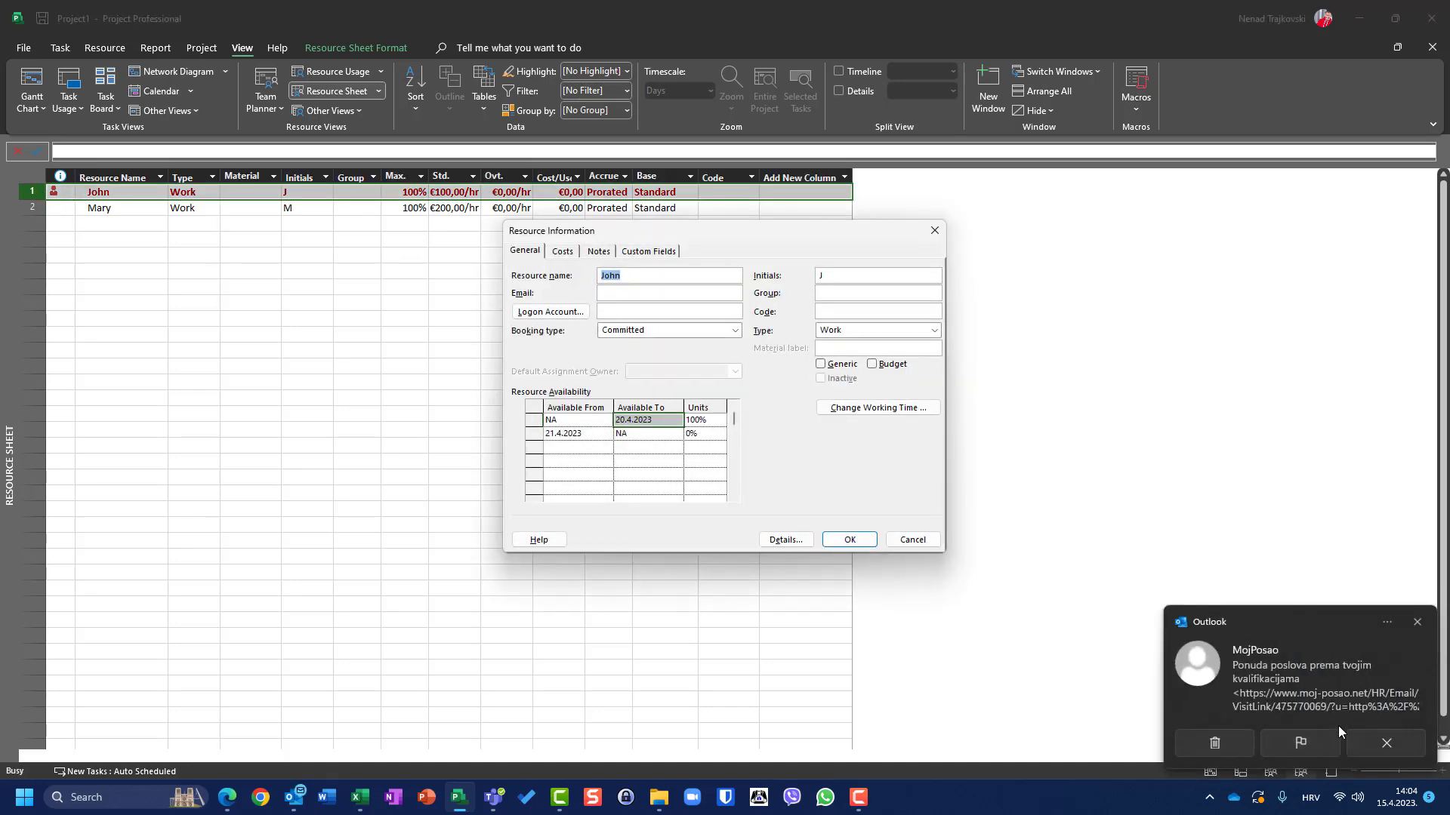
{"action": "left_click", "coordinate": [1361, 745]}
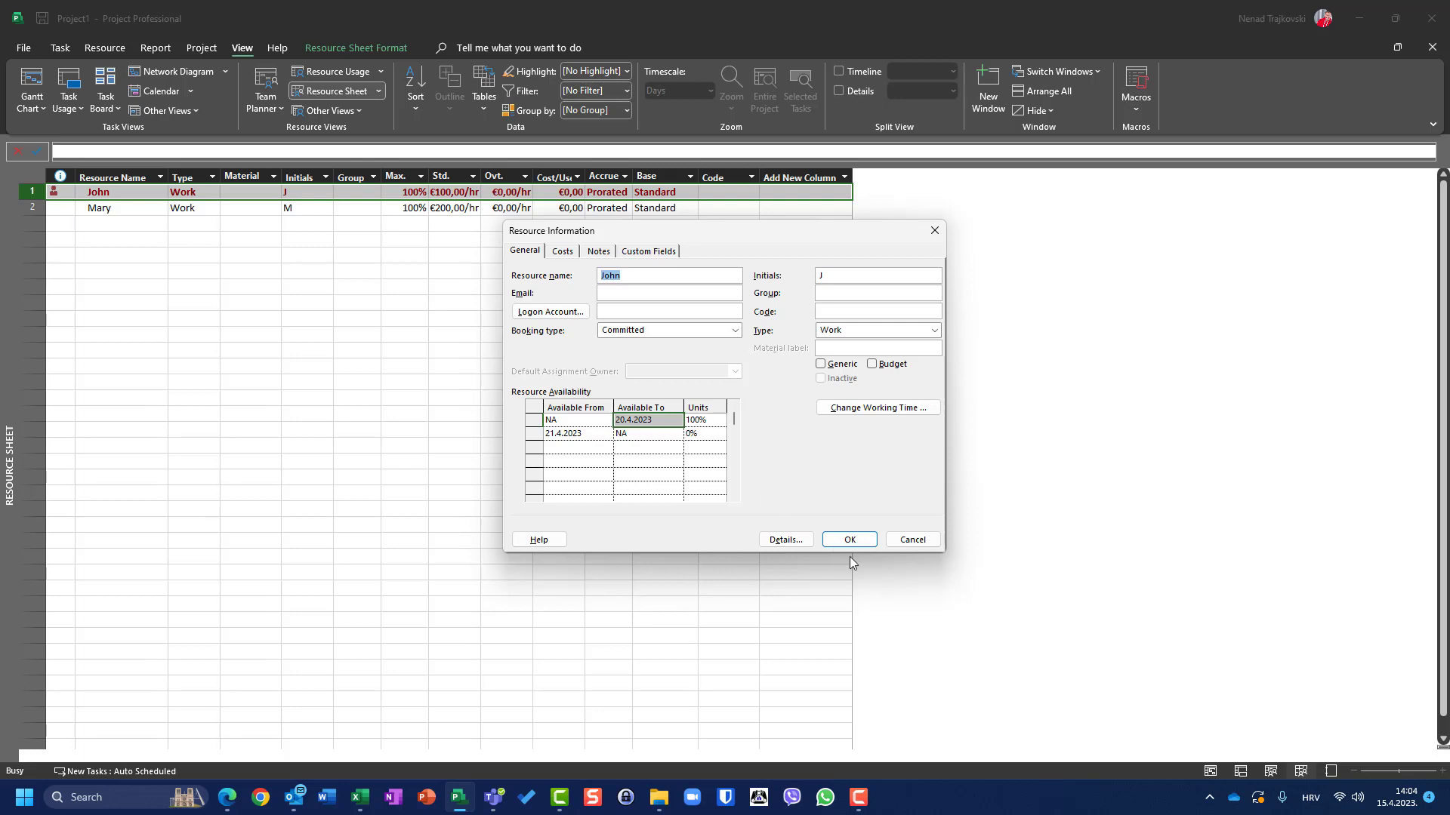
{"action": "left_click", "coordinate": [913, 538]}
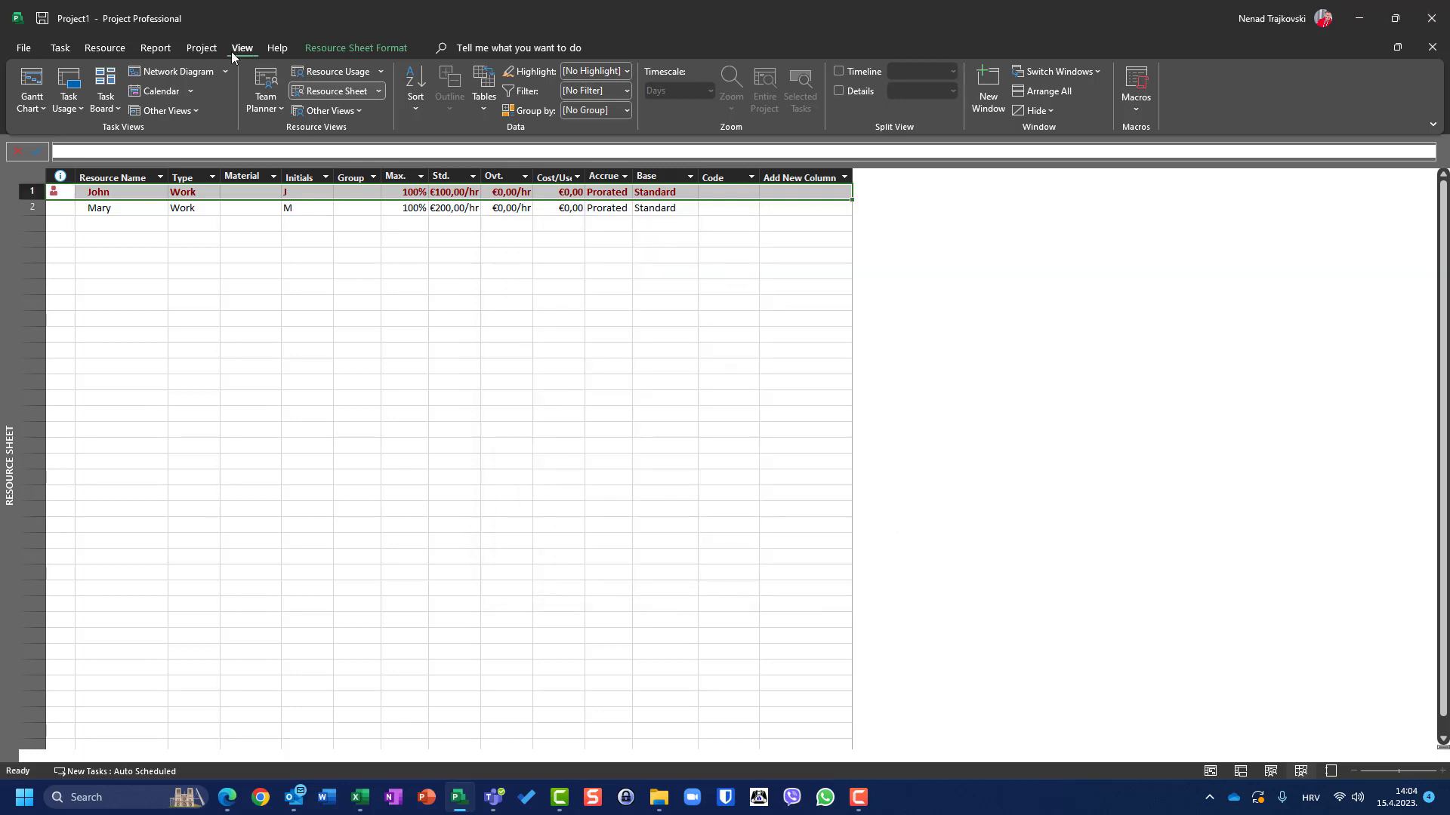
- Check the task assignments in the Gantt Chart and re-examine the first resource's availability periods from the Resource Sheet
{"action": "left_click", "coordinate": [30, 84]}
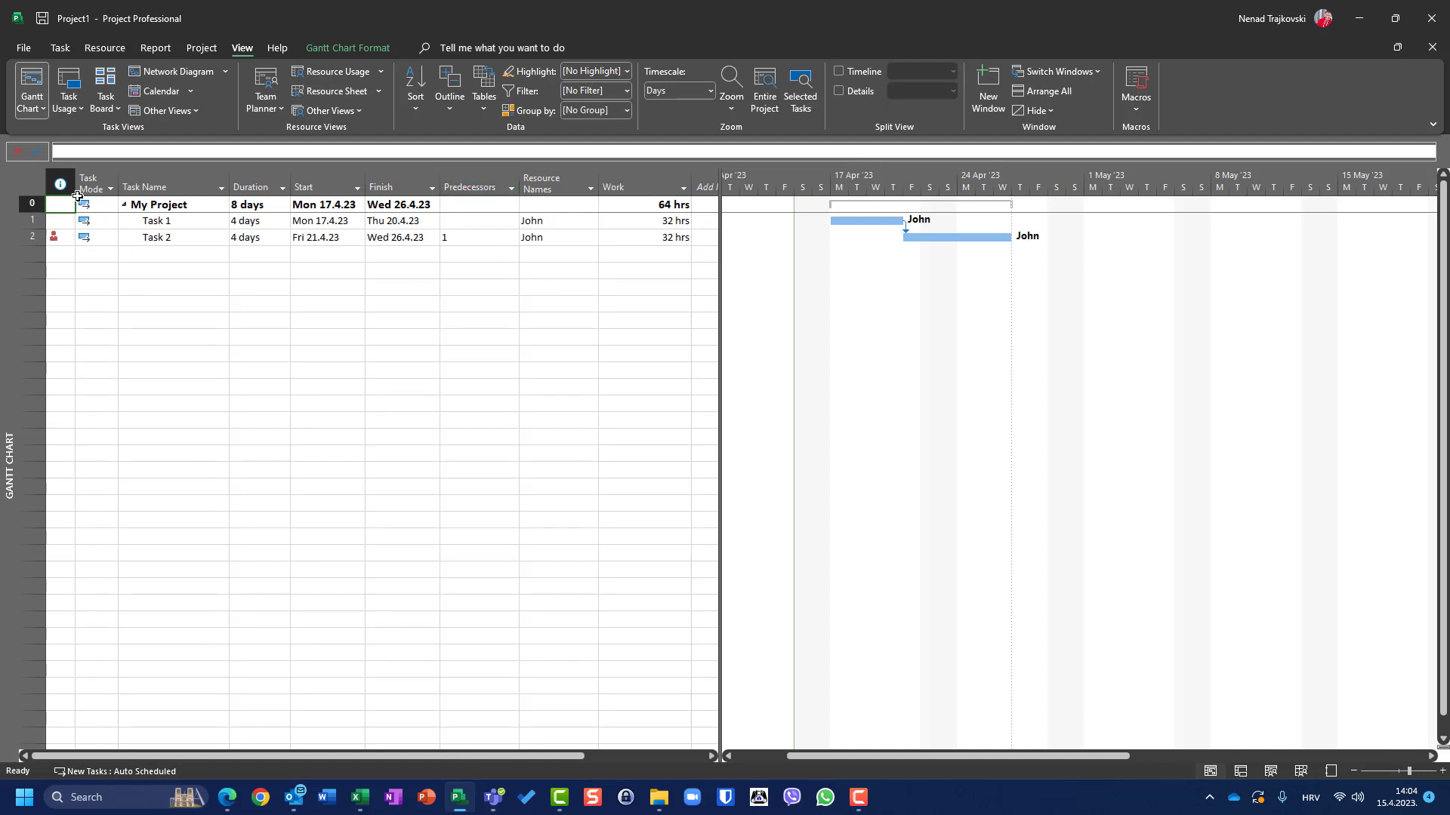
{"action": "left_click", "coordinate": [334, 92]}
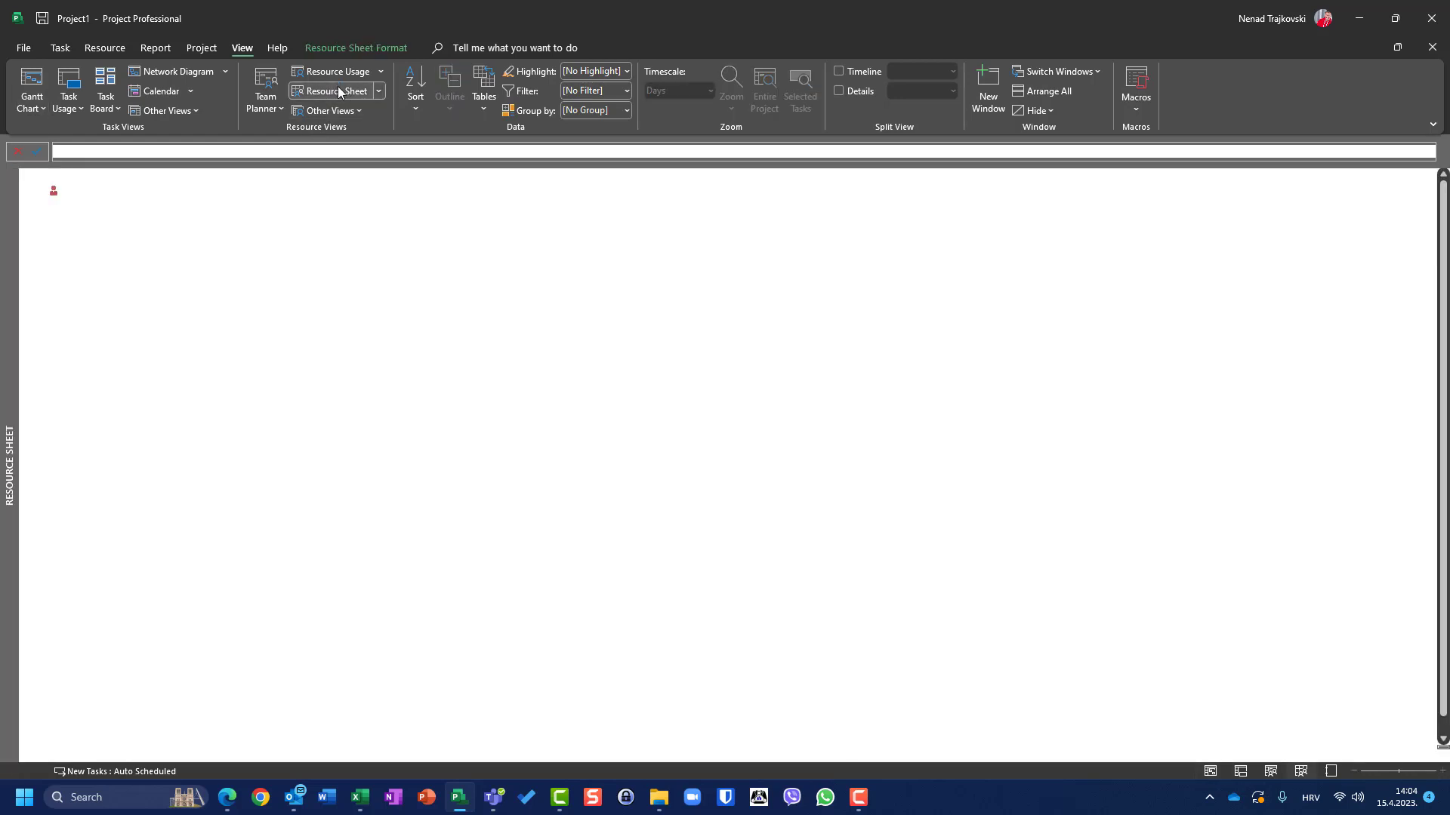
{"action": "left_click", "coordinate": [27, 192]}
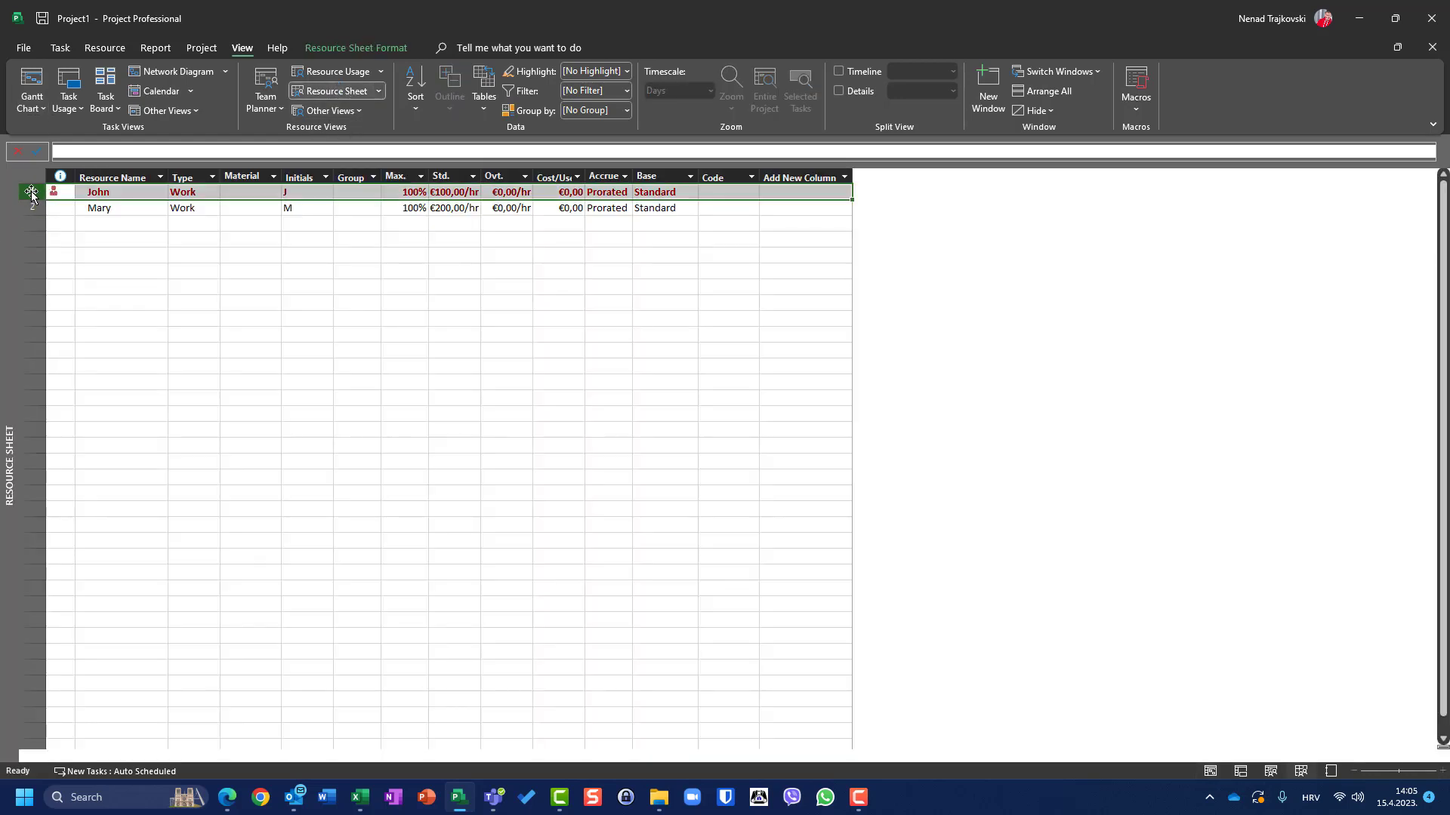
{"action": "double_click", "coordinate": [30, 194]}
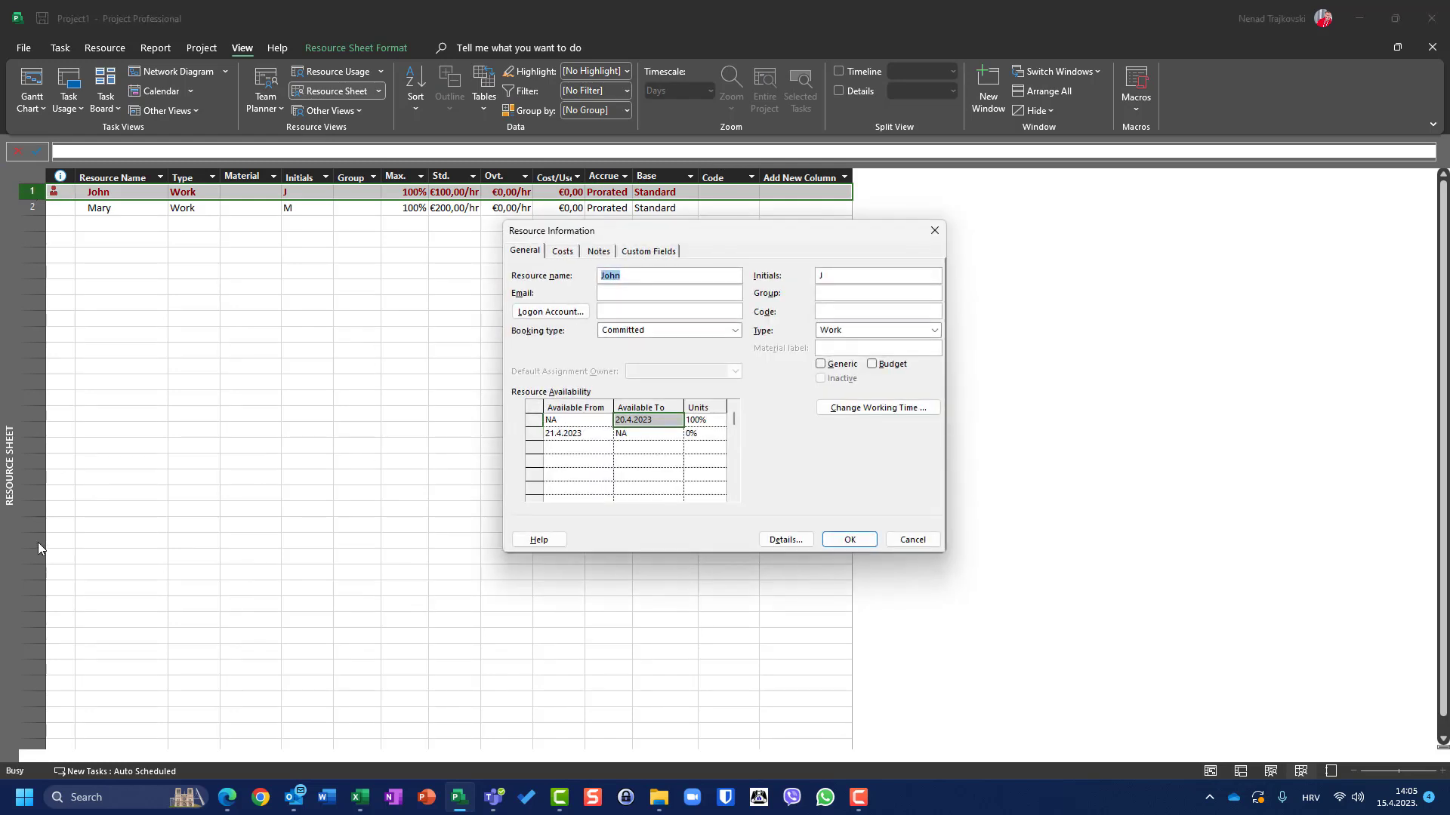
{"action": "left_click", "coordinate": [913, 539]}
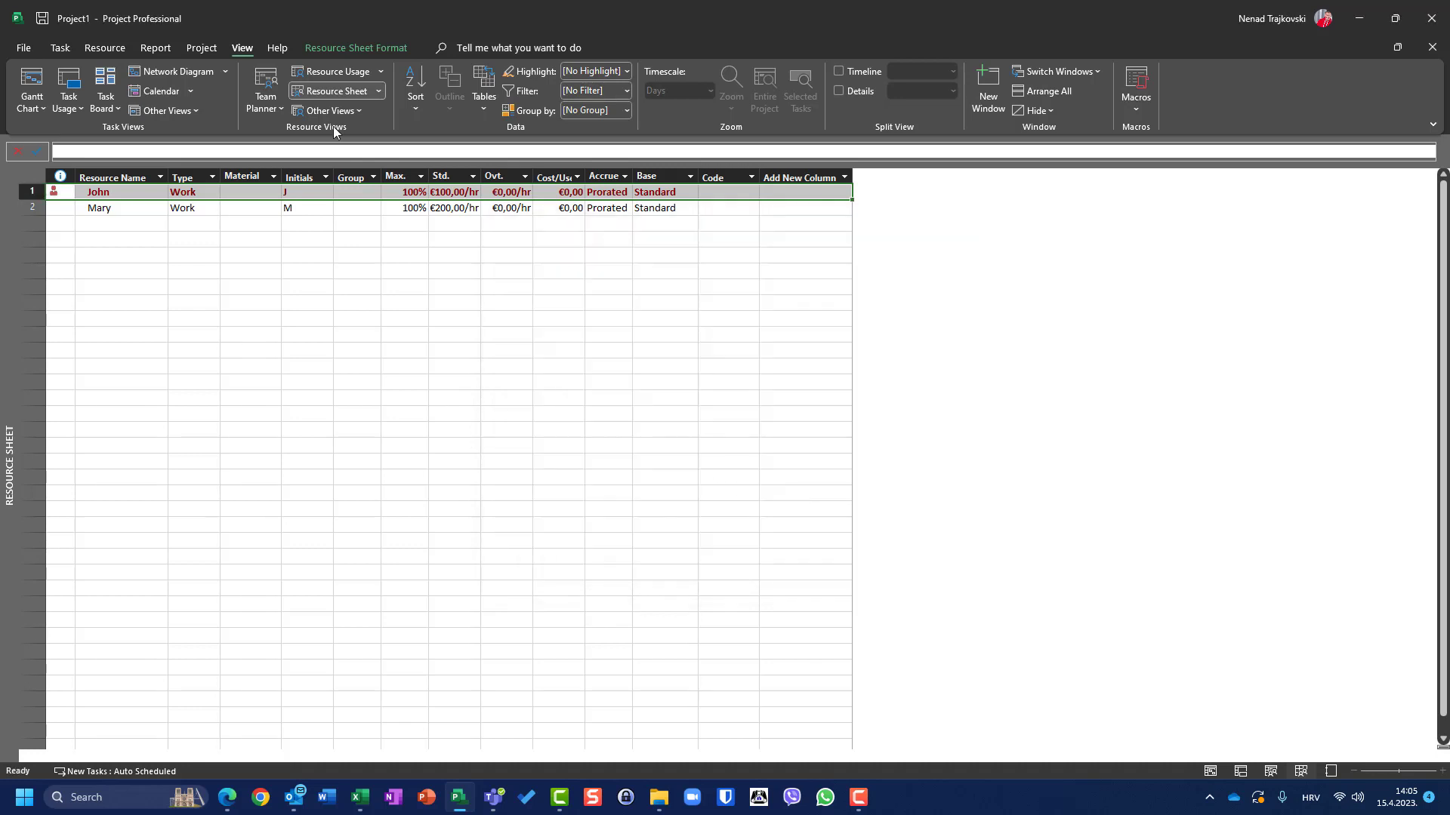
- Return to the Gantt Chart and remove the resource assigned to Task 2
{"action": "left_click", "coordinate": [32, 85]}
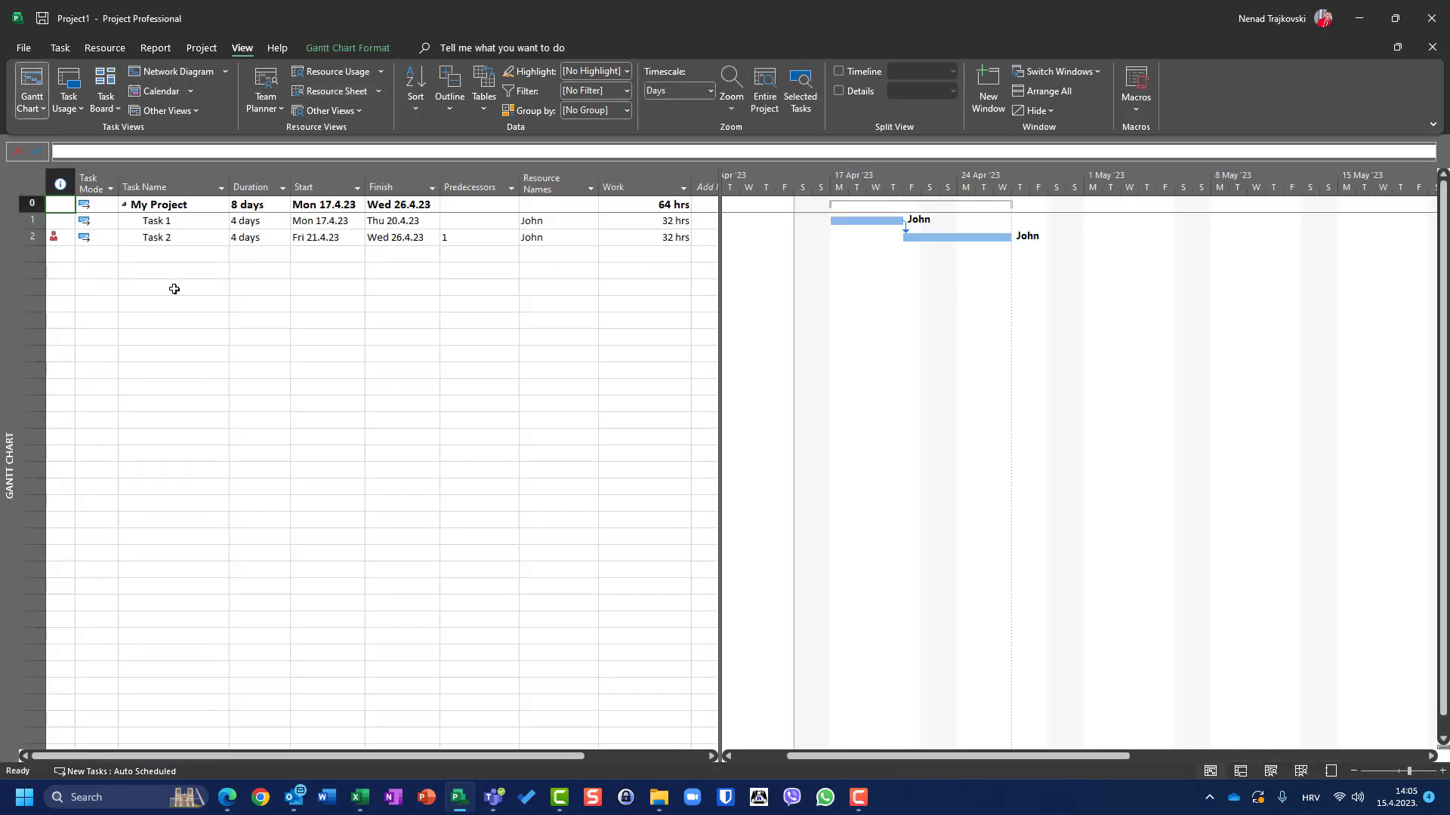
{"action": "left_click", "coordinate": [544, 237]}
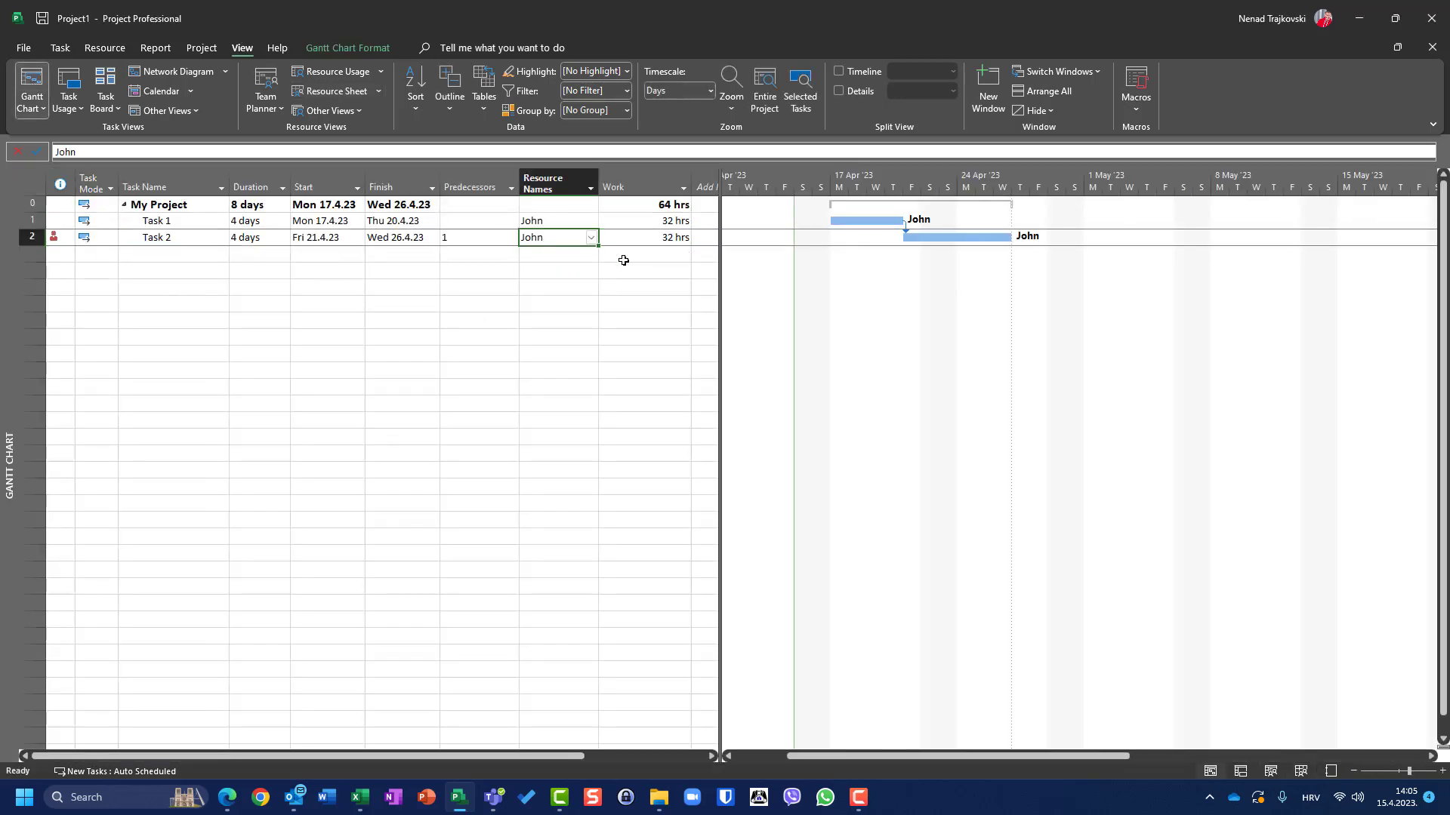
{"action": "key", "text": "Delete"}
{"action": "key", "text": "Up"}
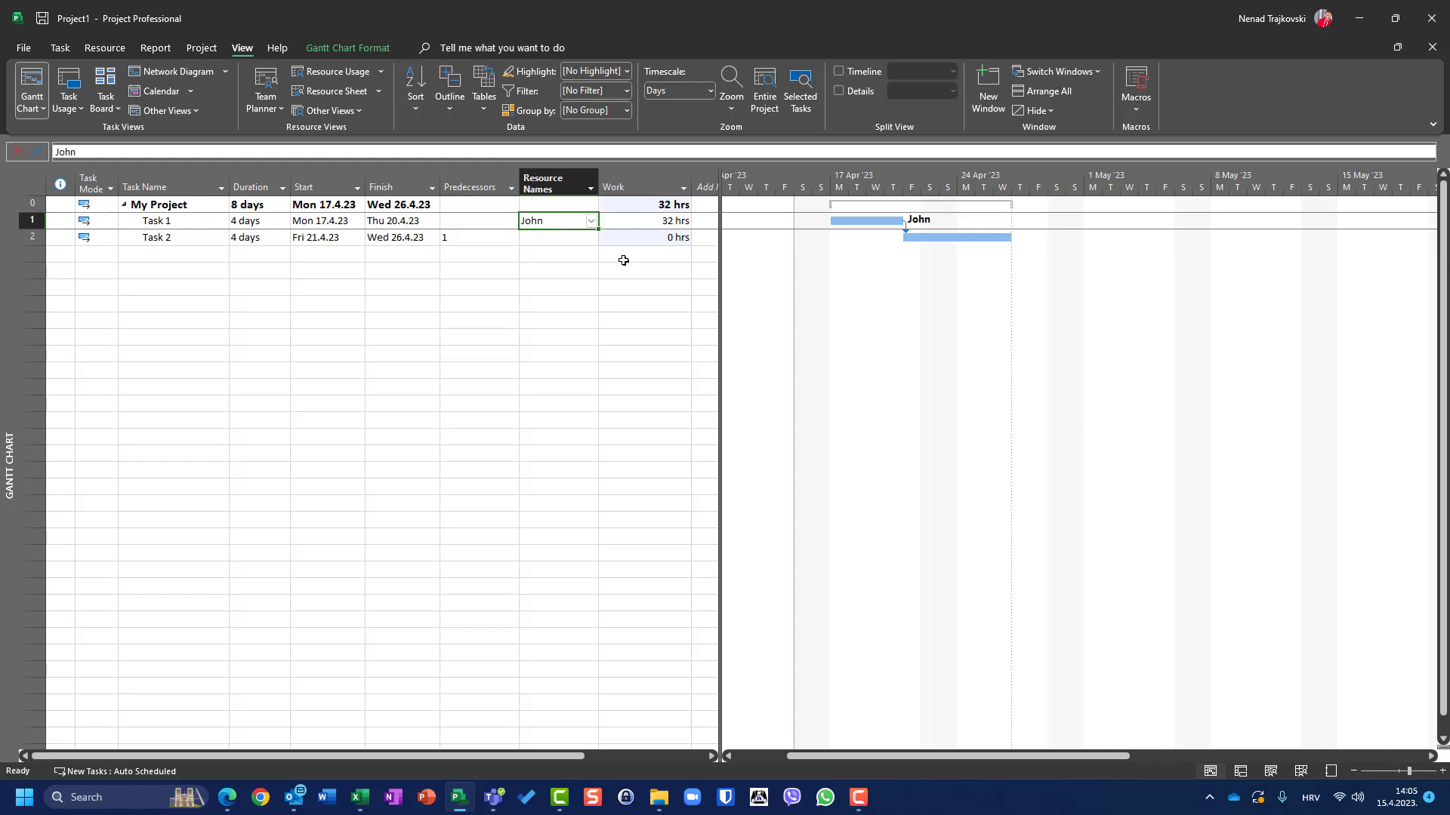
- Try to assign the first resource to Task 2 directly in the task table and undo the assignment
{"action": "key", "text": "Down"}
{"action": "type", "text": "John"}
{"action": "key", "text": "Return"}
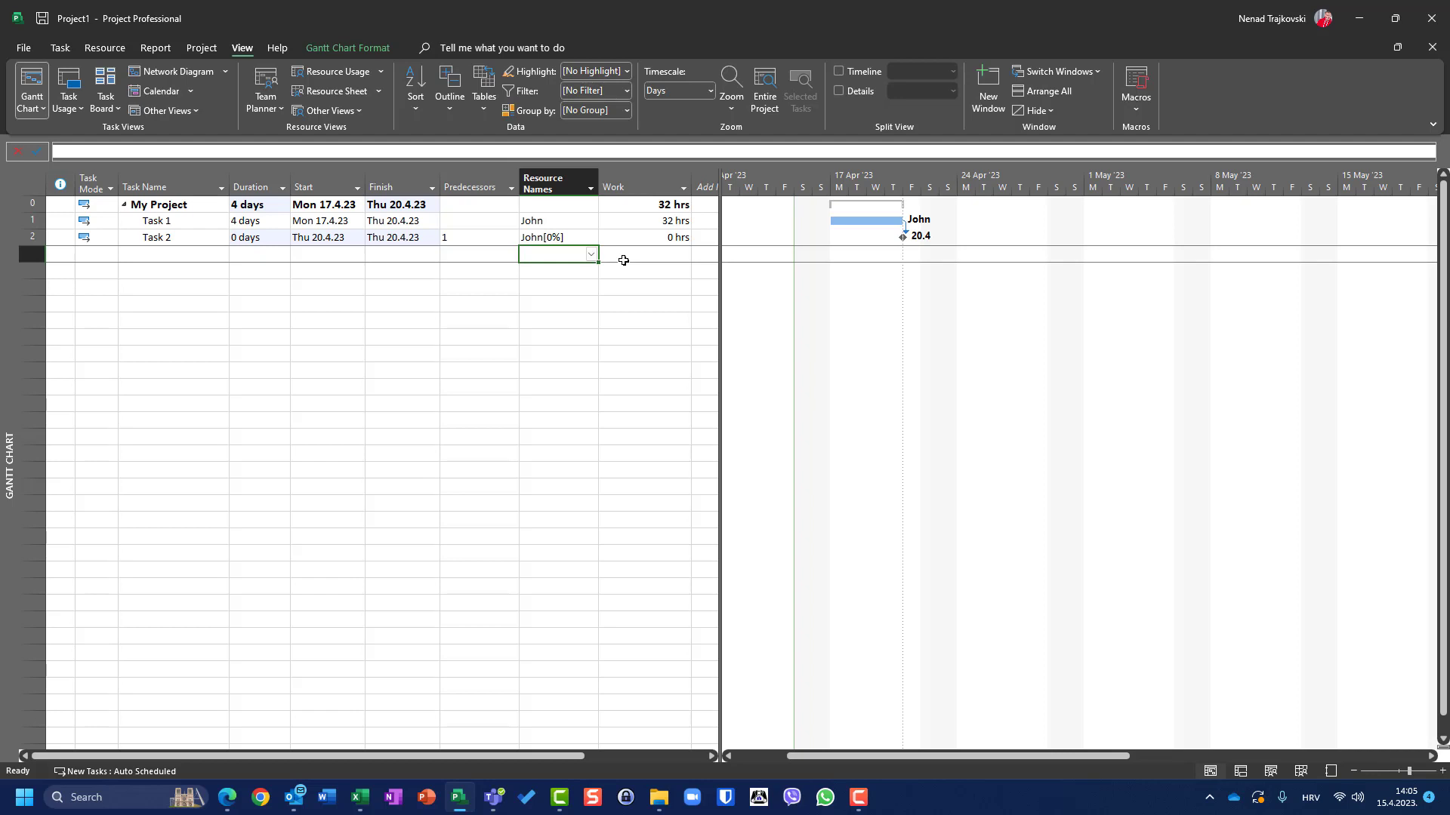
{"action": "key", "text": "ctrl+z"}
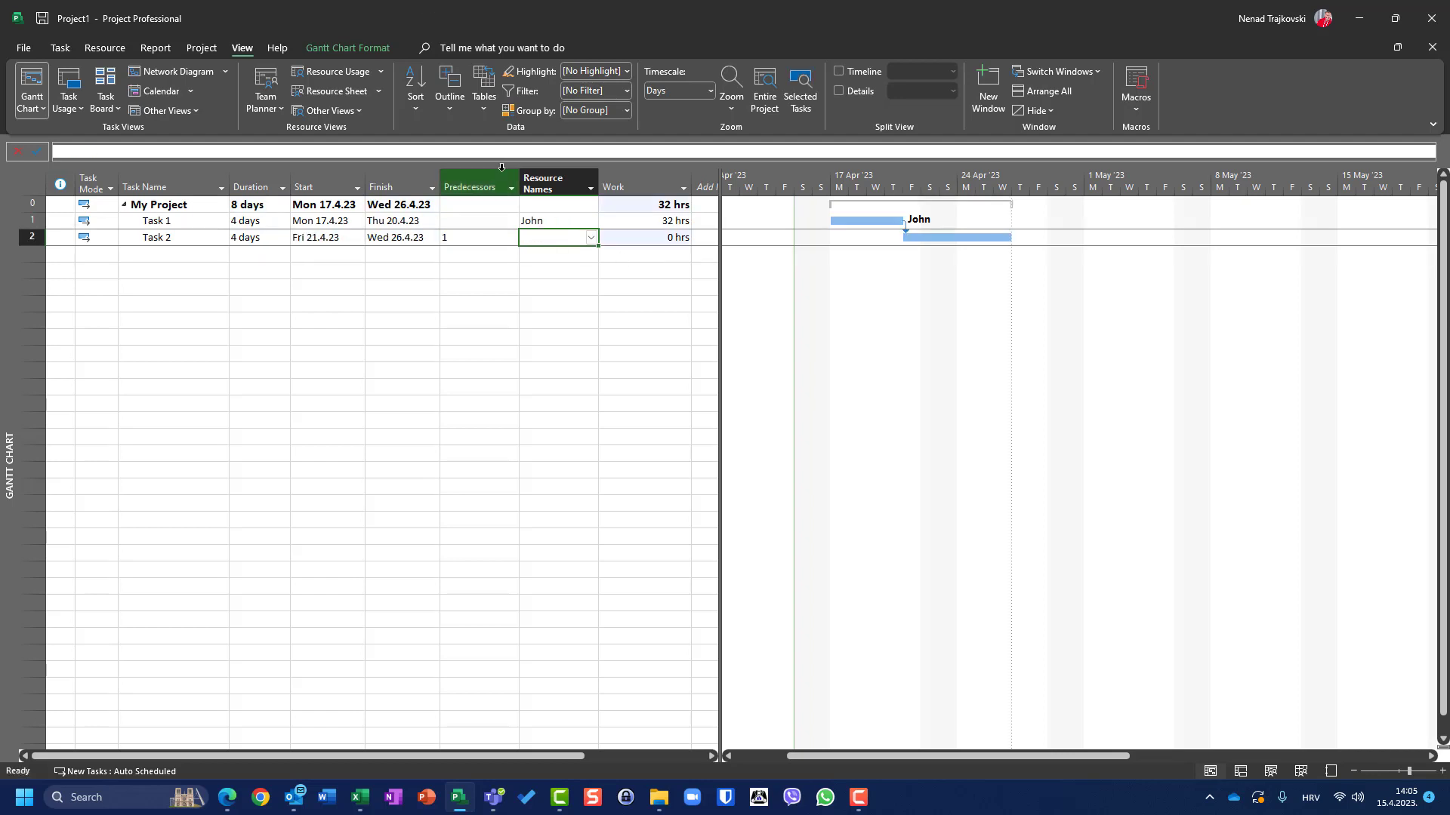
- Show the Task Form, assign the first resource to Task 2 in it and hide the form
{"action": "left_click", "coordinate": [839, 91]}
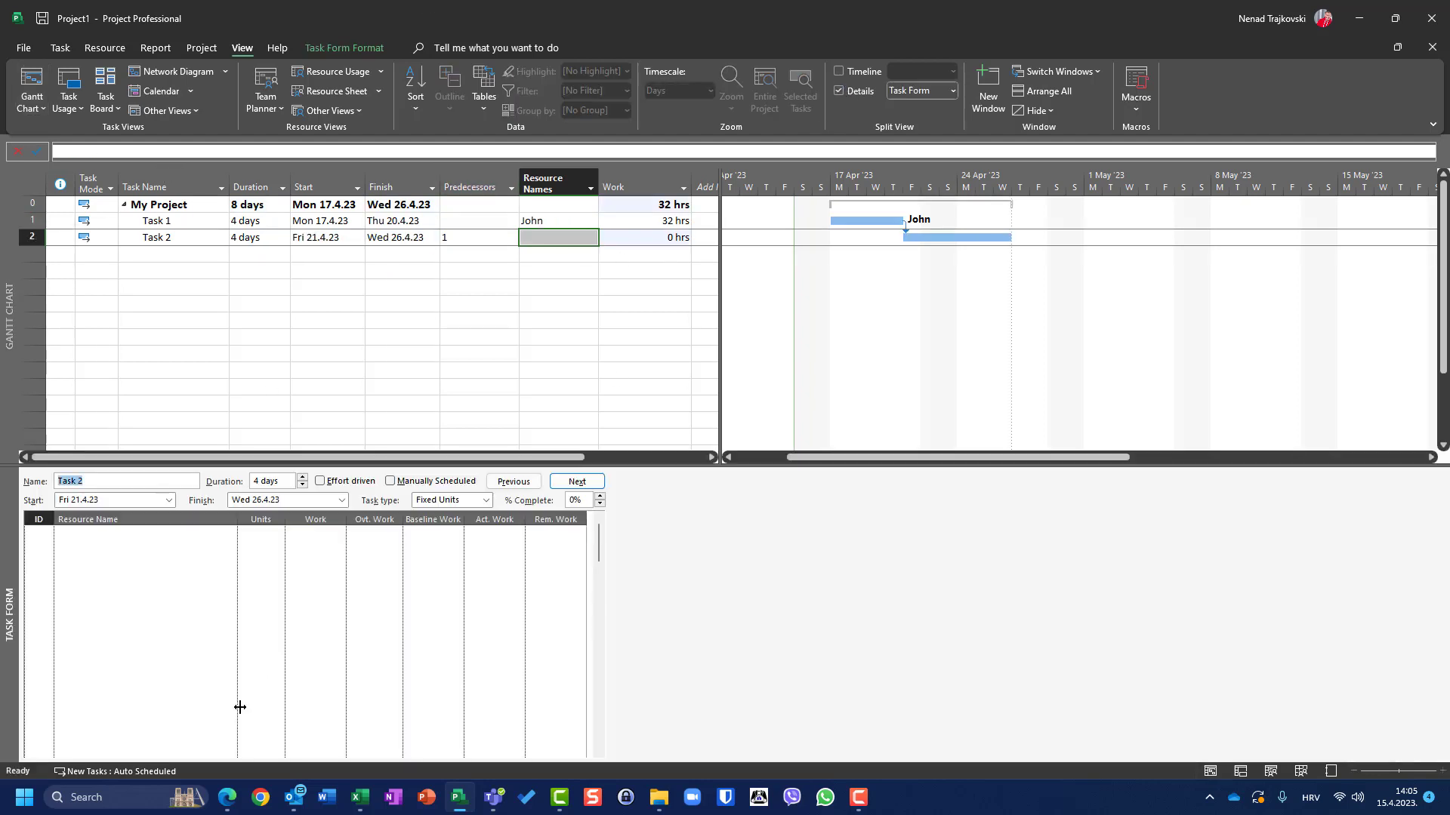
{"action": "left_click", "coordinate": [223, 536]}
{"action": "left_click", "coordinate": [231, 534]}
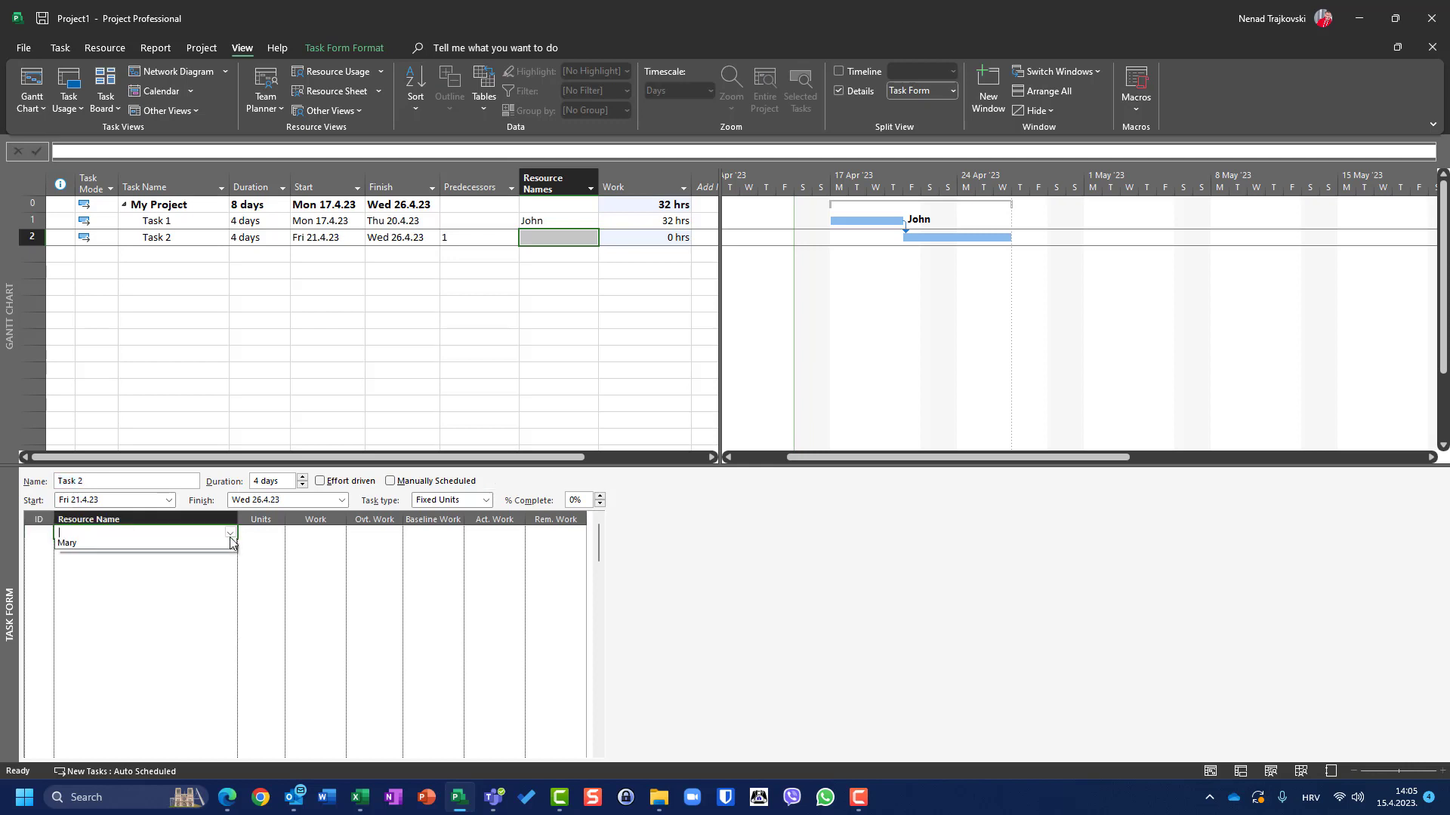
{"action": "left_click", "coordinate": [162, 537]}
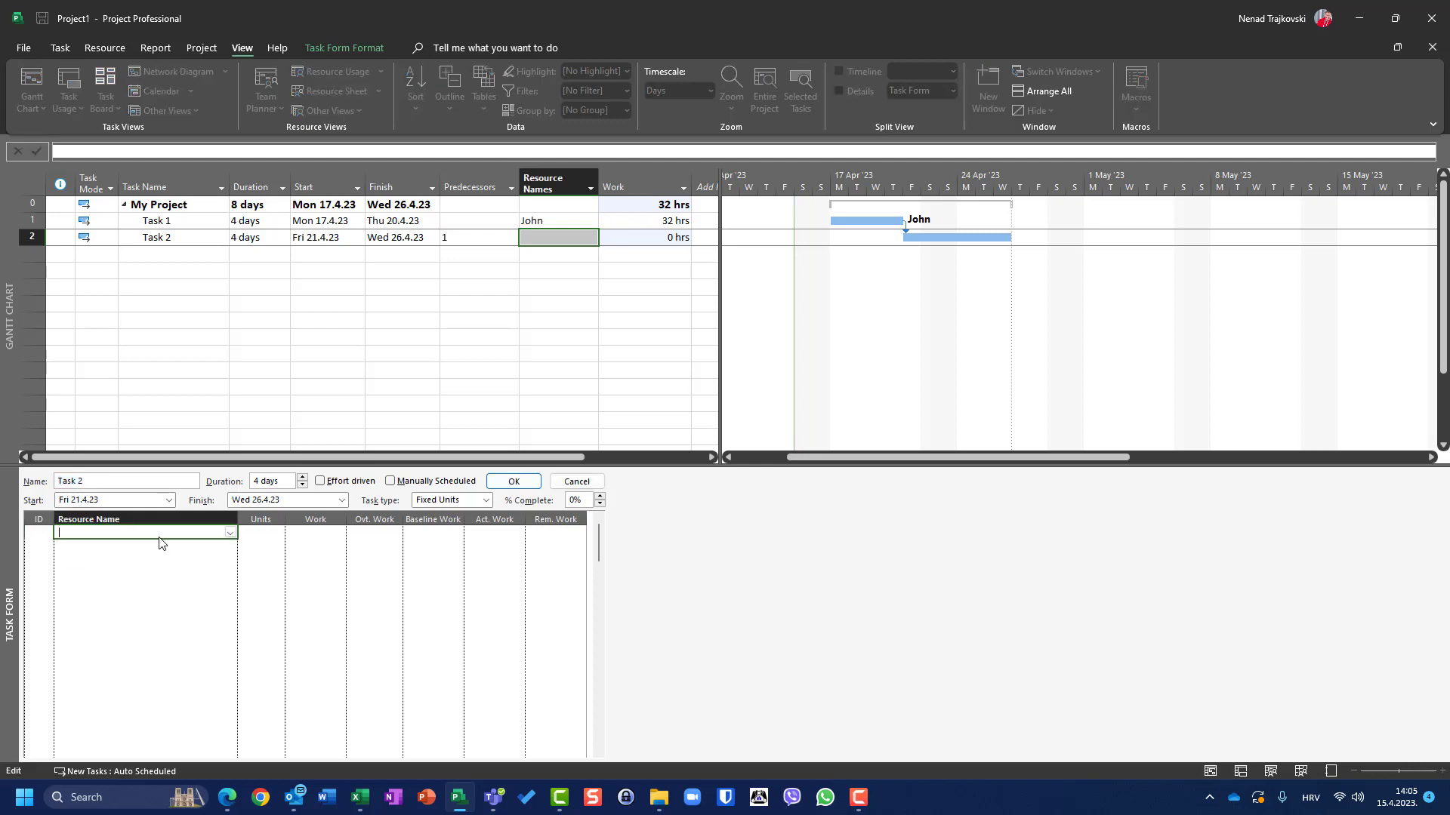
{"action": "left_click", "coordinate": [506, 482]}
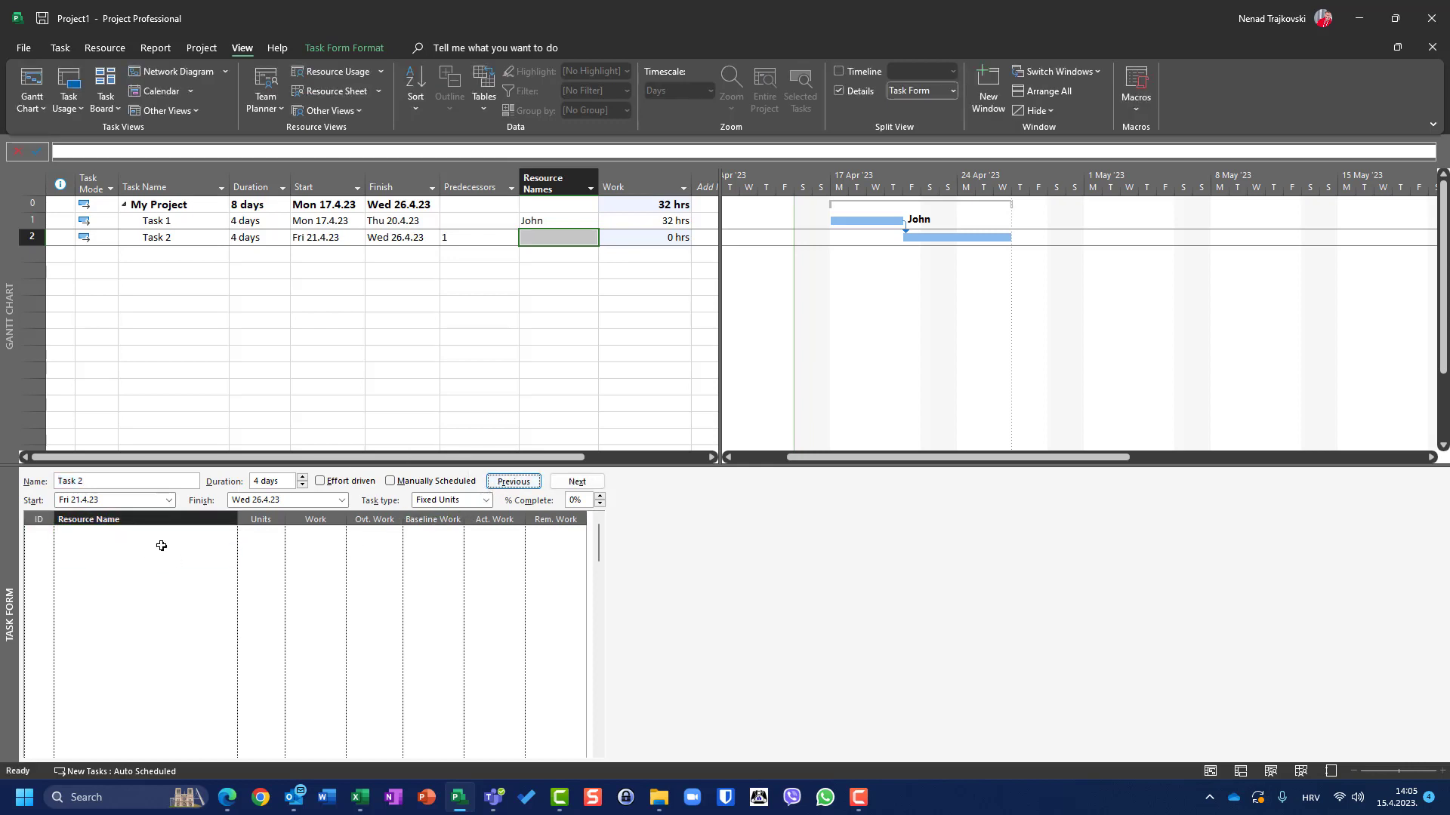
{"action": "left_click", "coordinate": [220, 532]}
{"action": "left_click", "coordinate": [229, 534]}
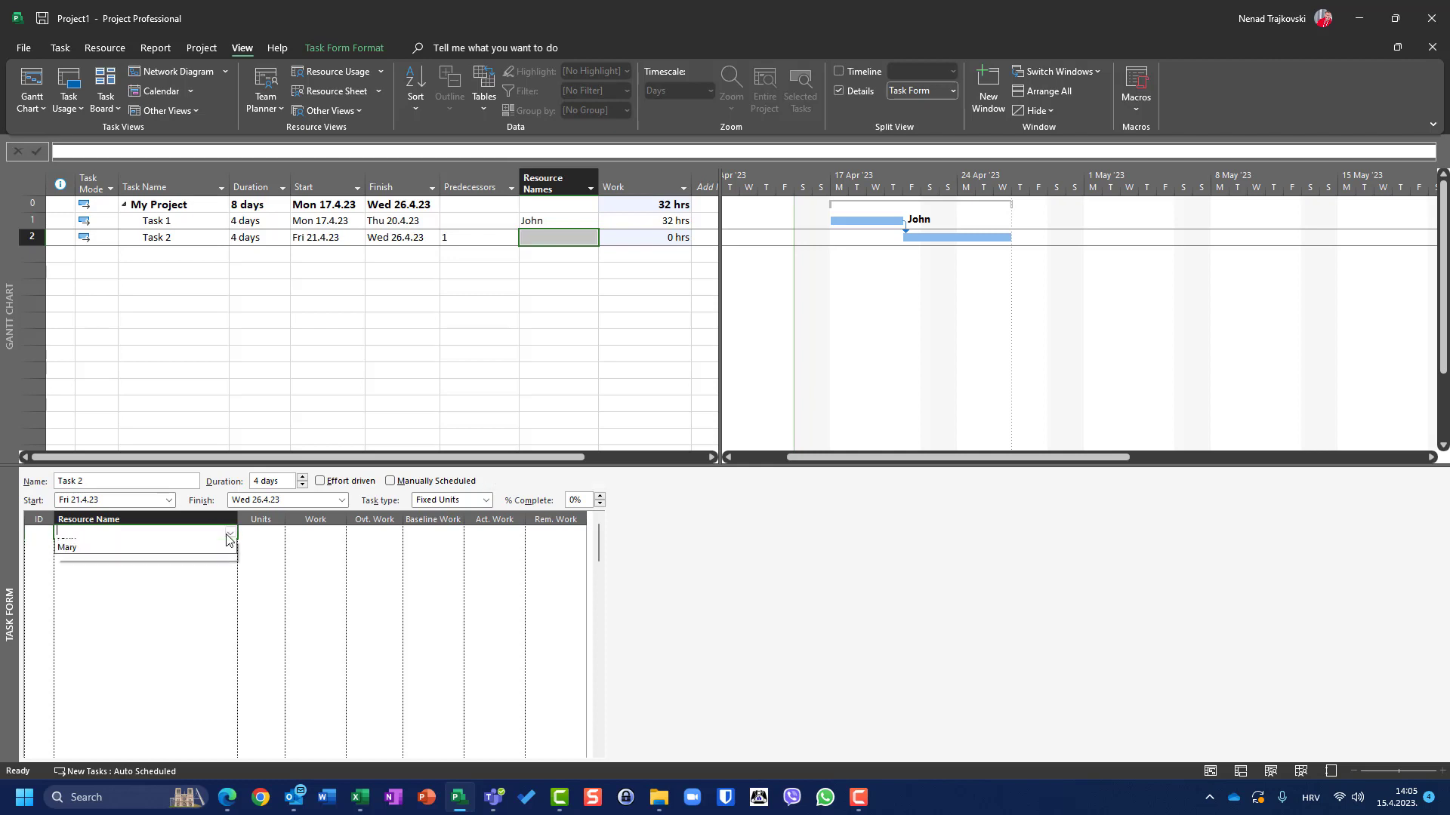
{"action": "left_click", "coordinate": [216, 553]}
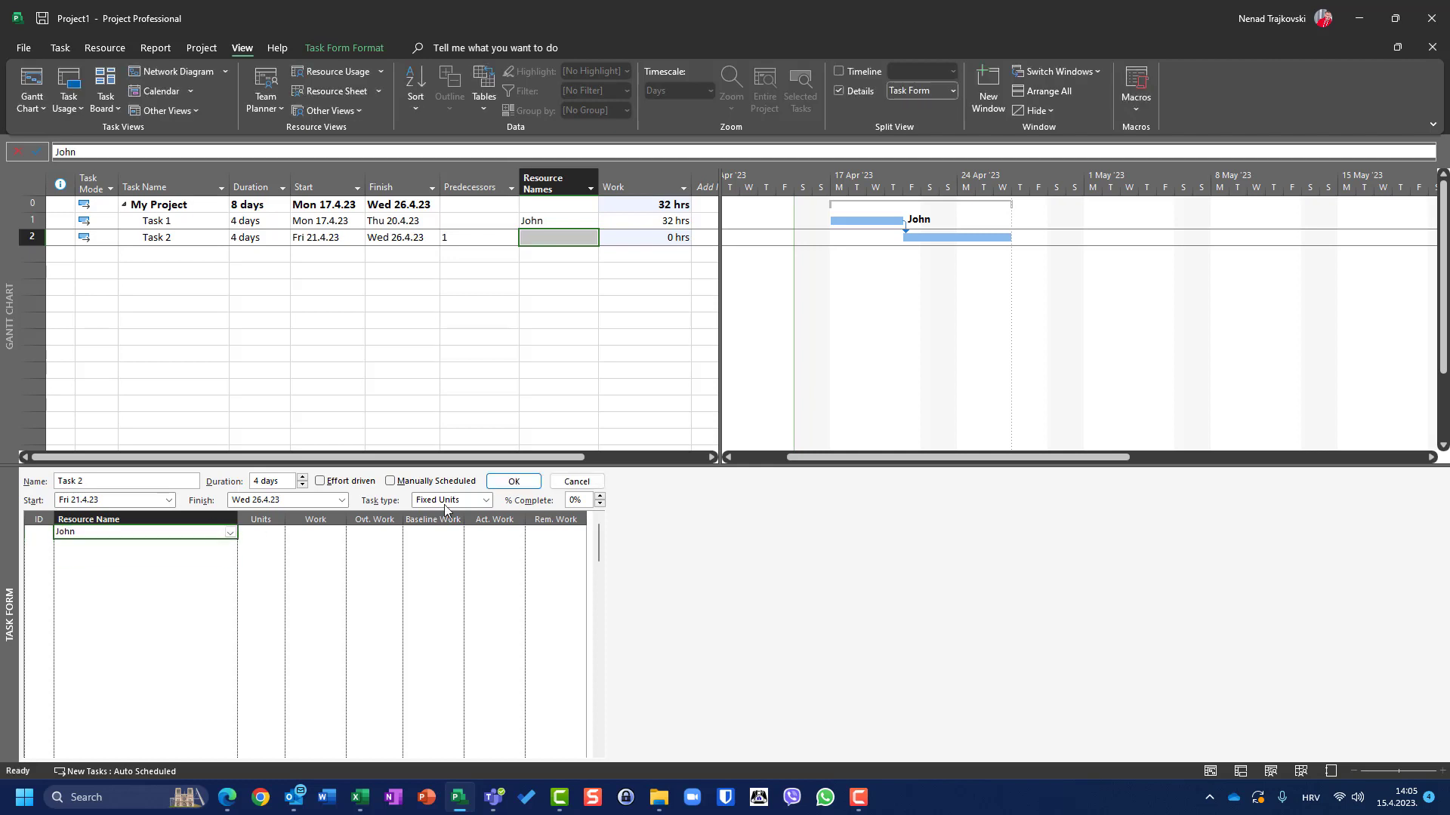
{"action": "left_click", "coordinate": [502, 483]}
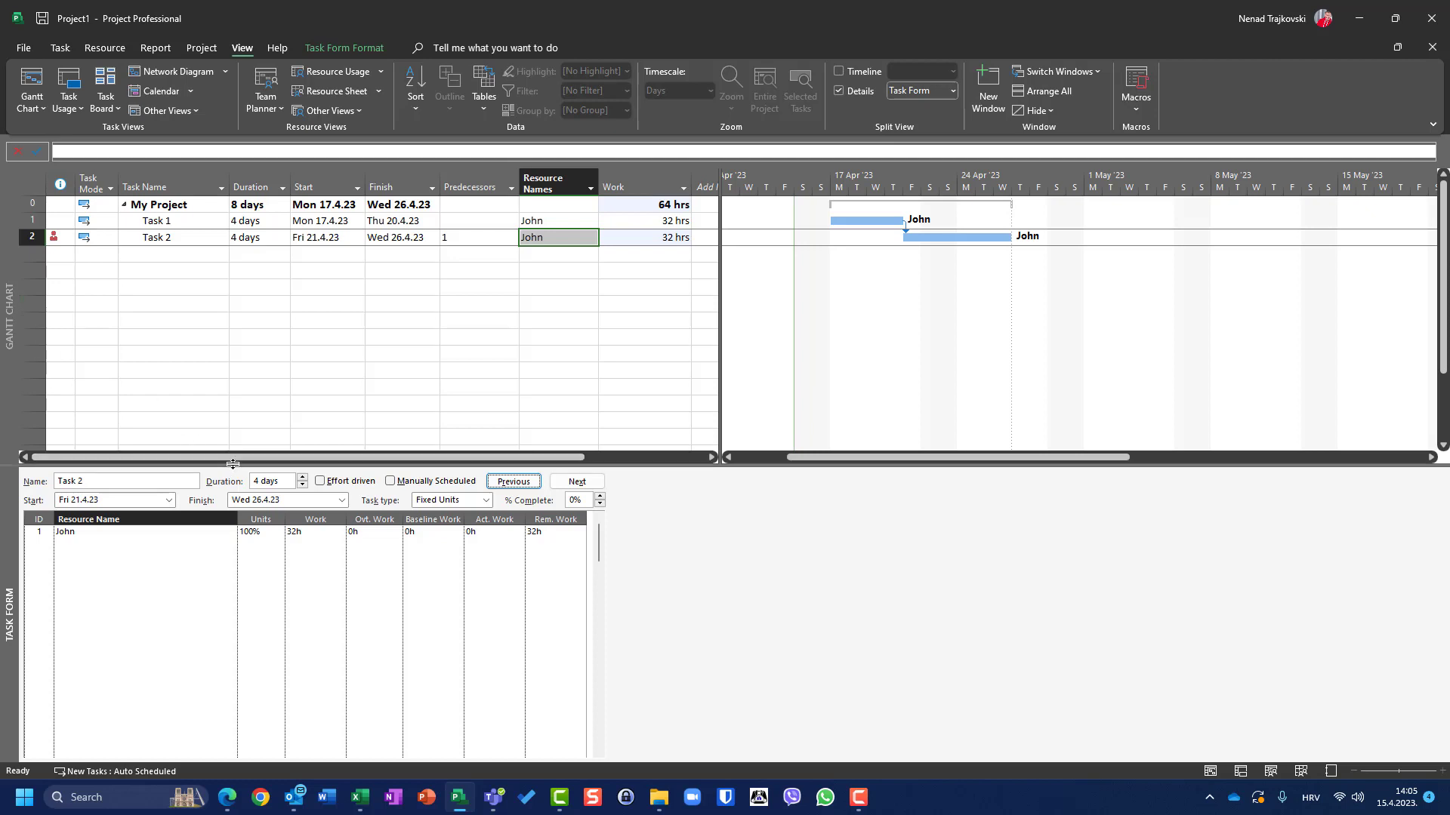
{"action": "left_click", "coordinate": [838, 91]}
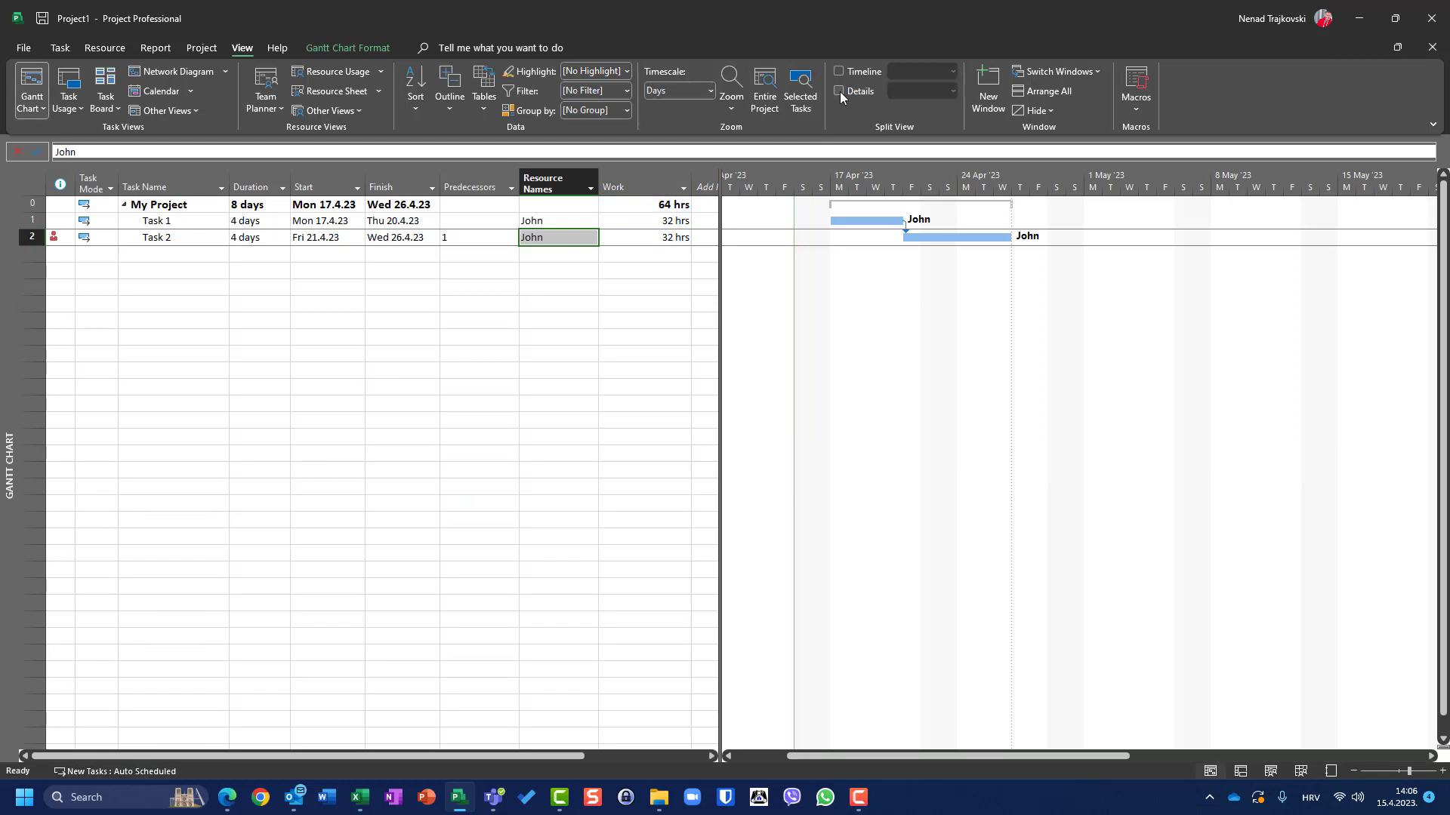
- View the Resource Sheet and inspect the filter choices for Resource Names in the Gantt Chart, keeping all values selected
{"action": "left_click", "coordinate": [336, 92]}
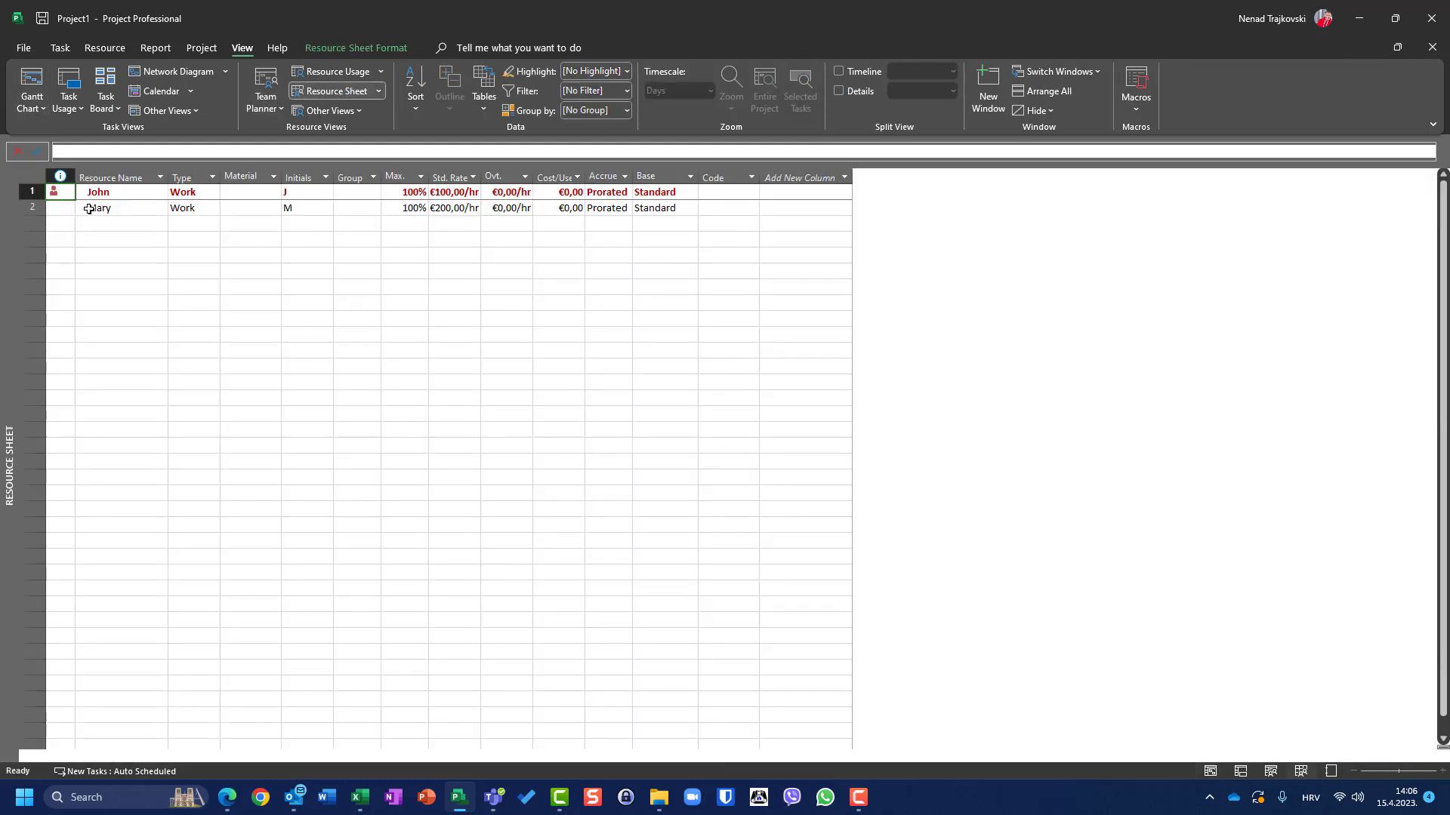
{"action": "left_click", "coordinate": [32, 89]}
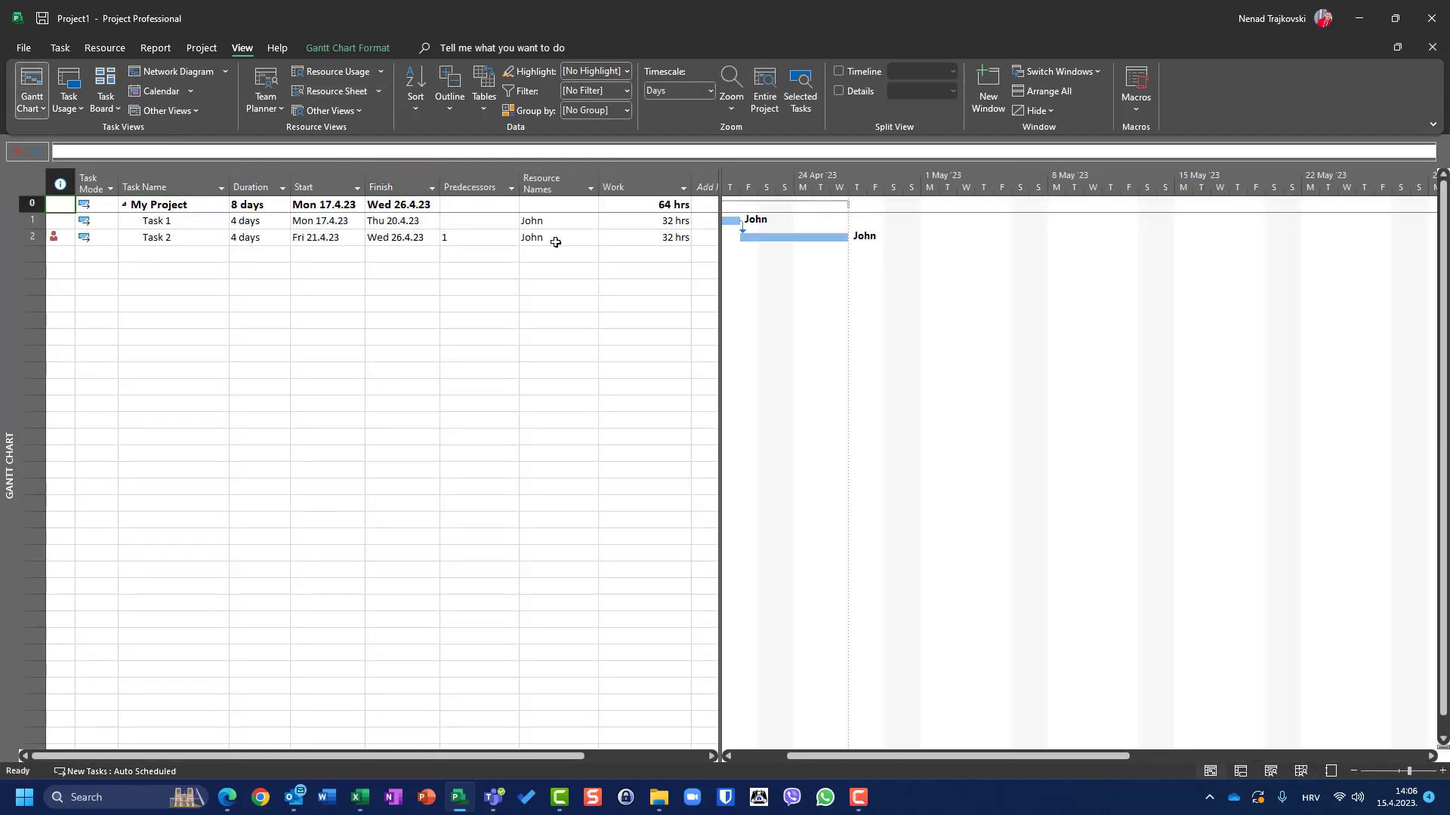
{"action": "left_click", "coordinate": [590, 189]}
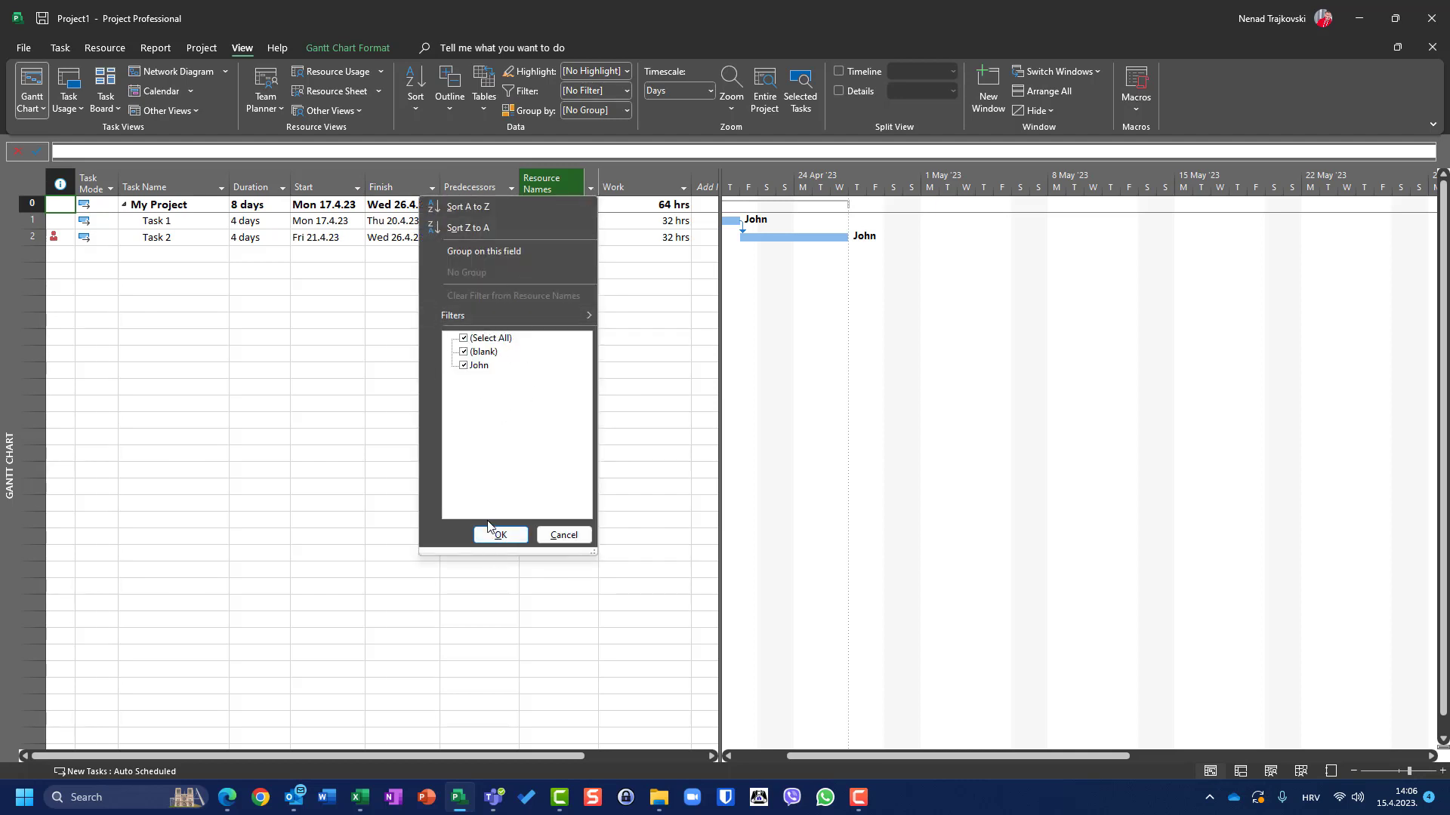
{"action": "left_click", "coordinate": [500, 535]}
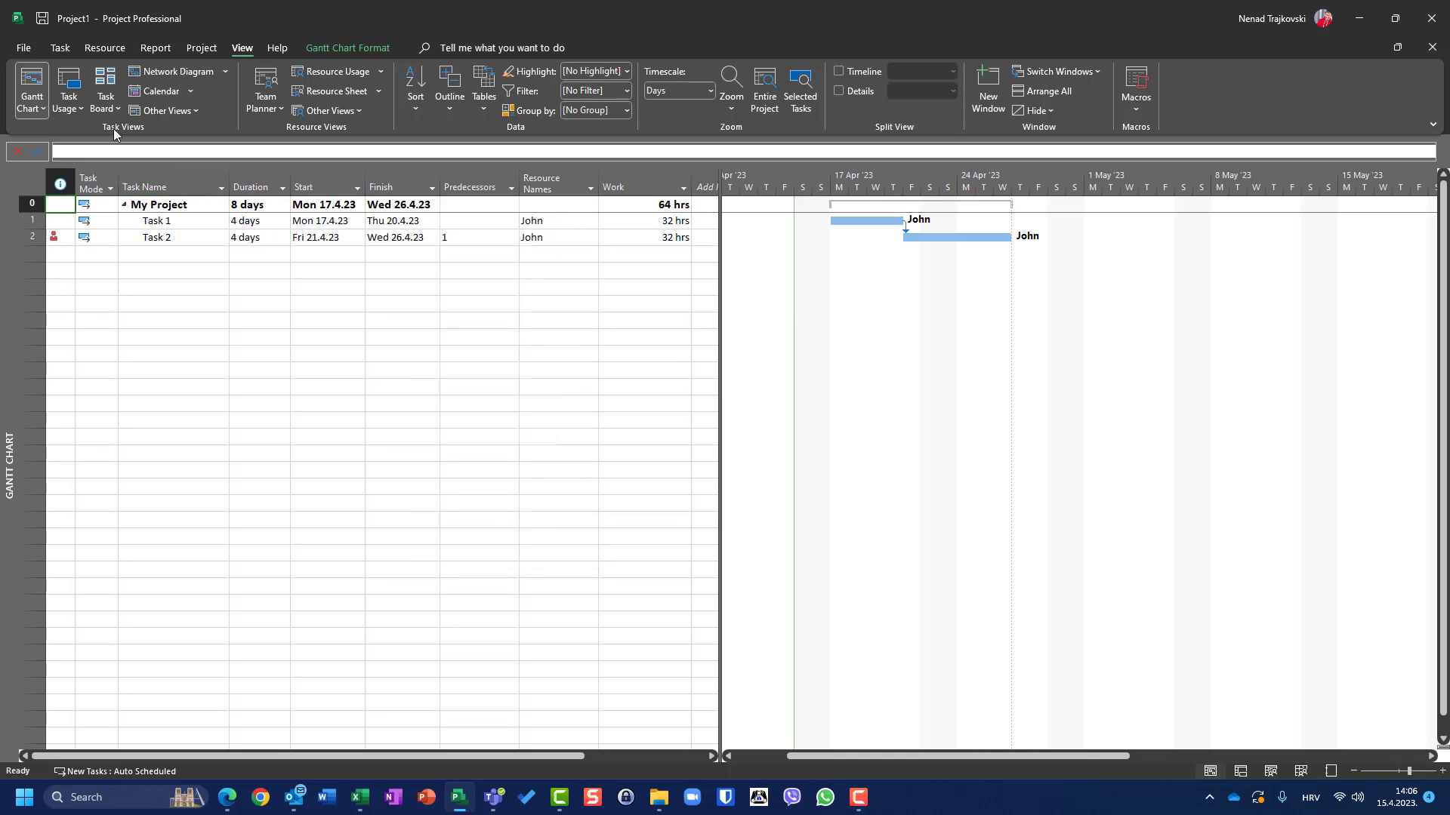
- Delete both resources from the Resource Sheet and return to the Gantt Chart
{"action": "left_click", "coordinate": [319, 96]}
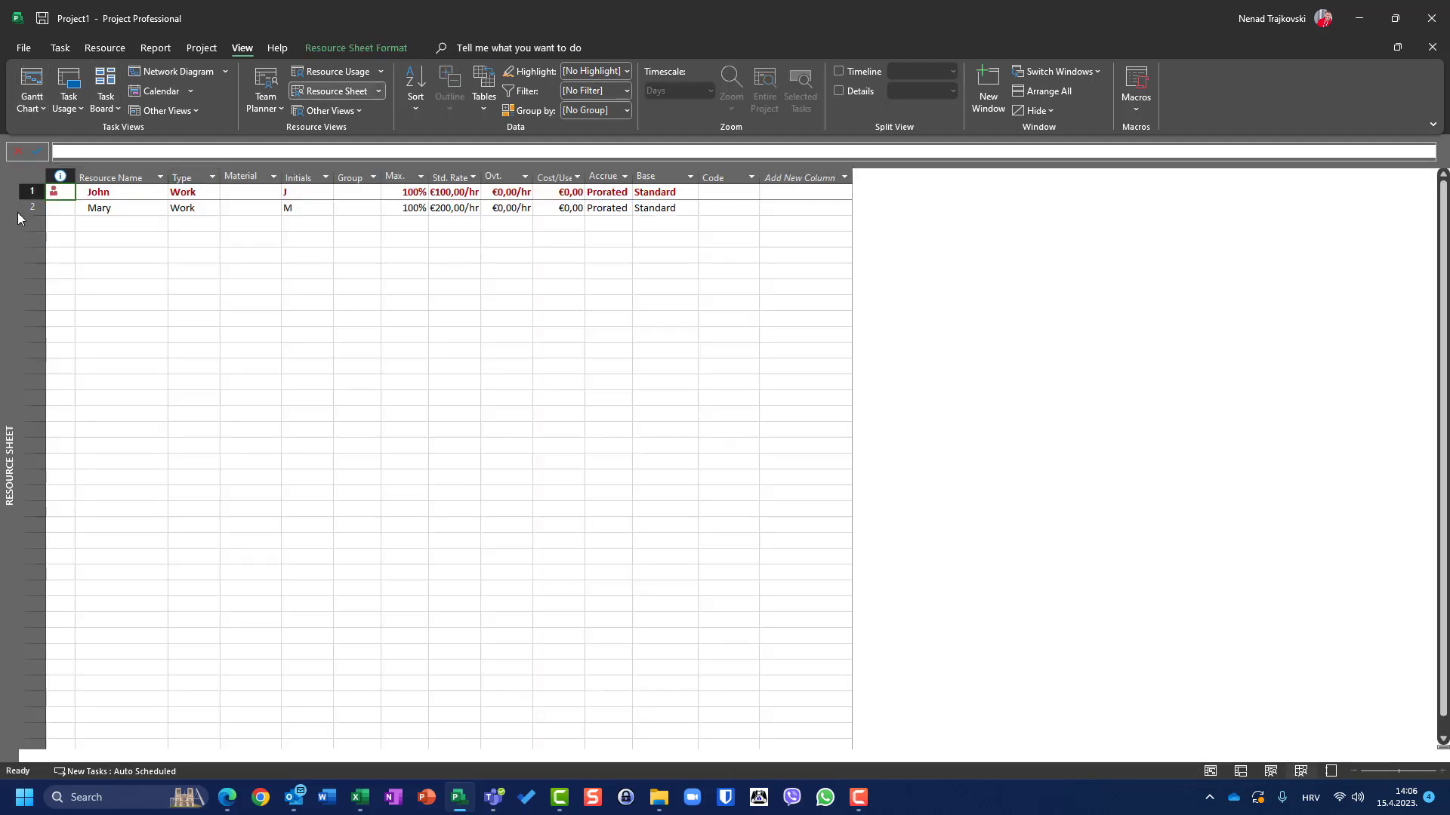
{"action": "left_click", "coordinate": [25, 206]}
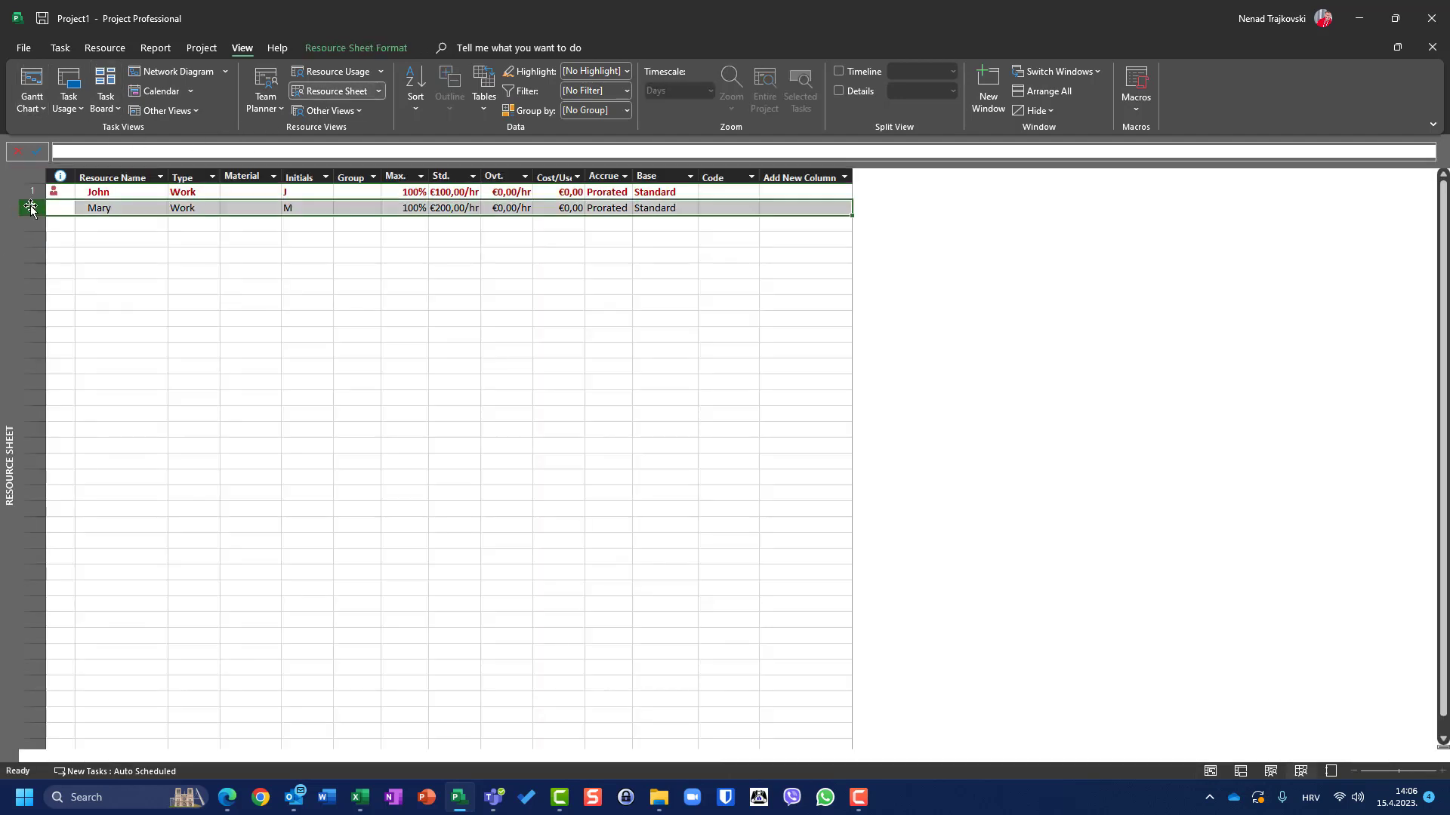
{"action": "key", "text": "Delete"}
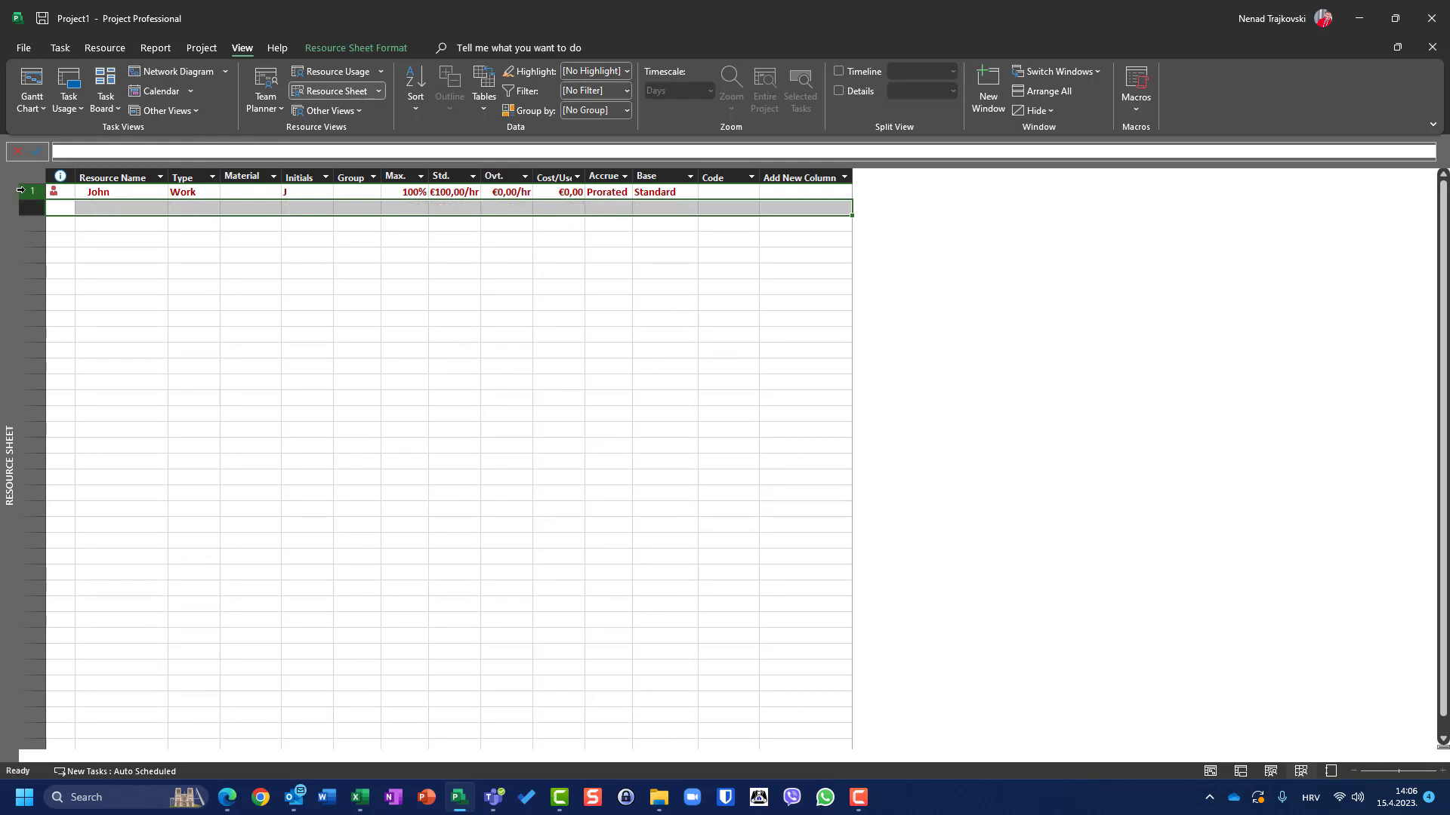
{"action": "left_click", "coordinate": [20, 190]}
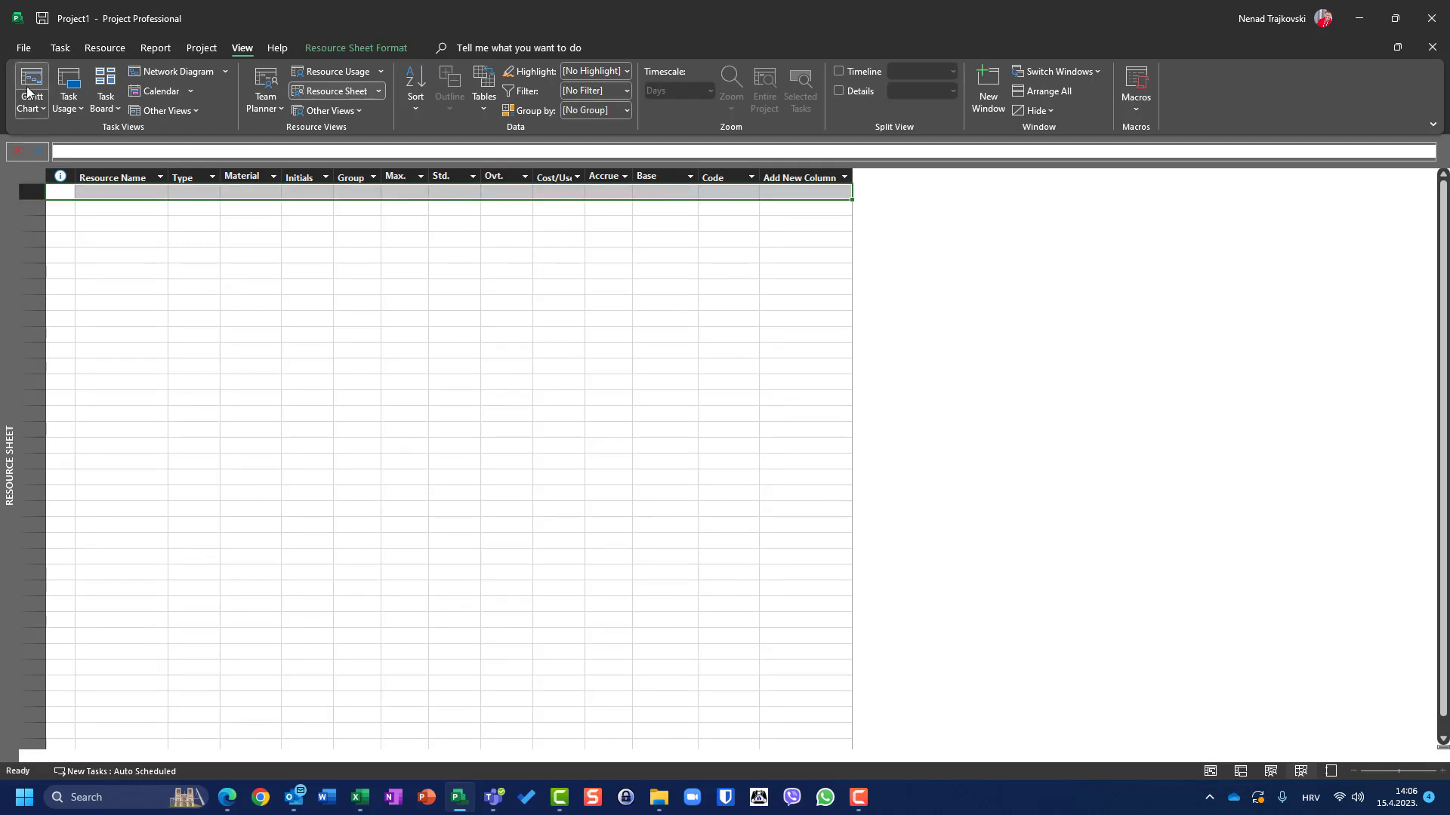
{"action": "left_click", "coordinate": [33, 83]}
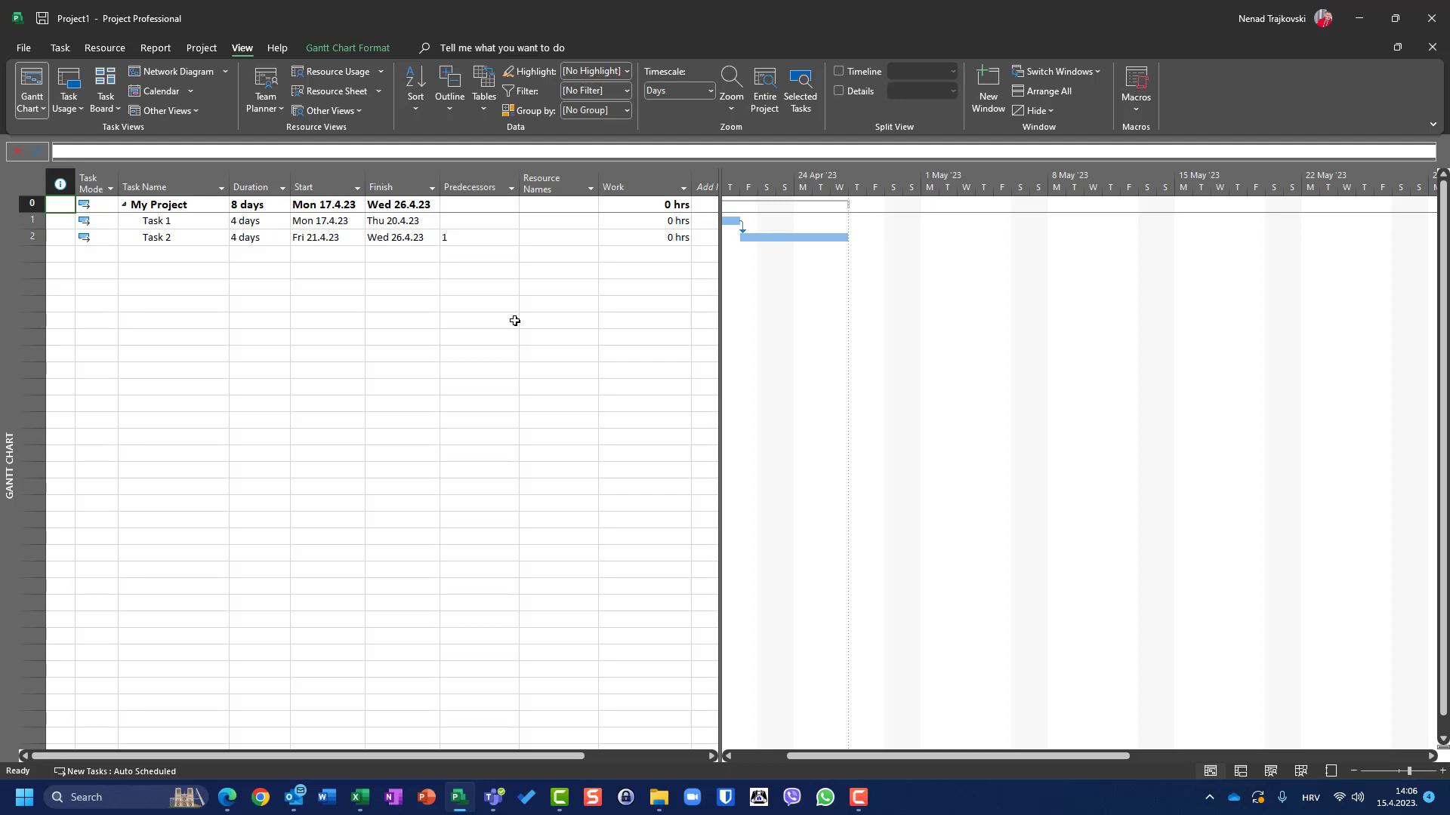
- Add two work resources to the Resource Sheet by entering their first names
{"action": "left_click", "coordinate": [332, 91]}
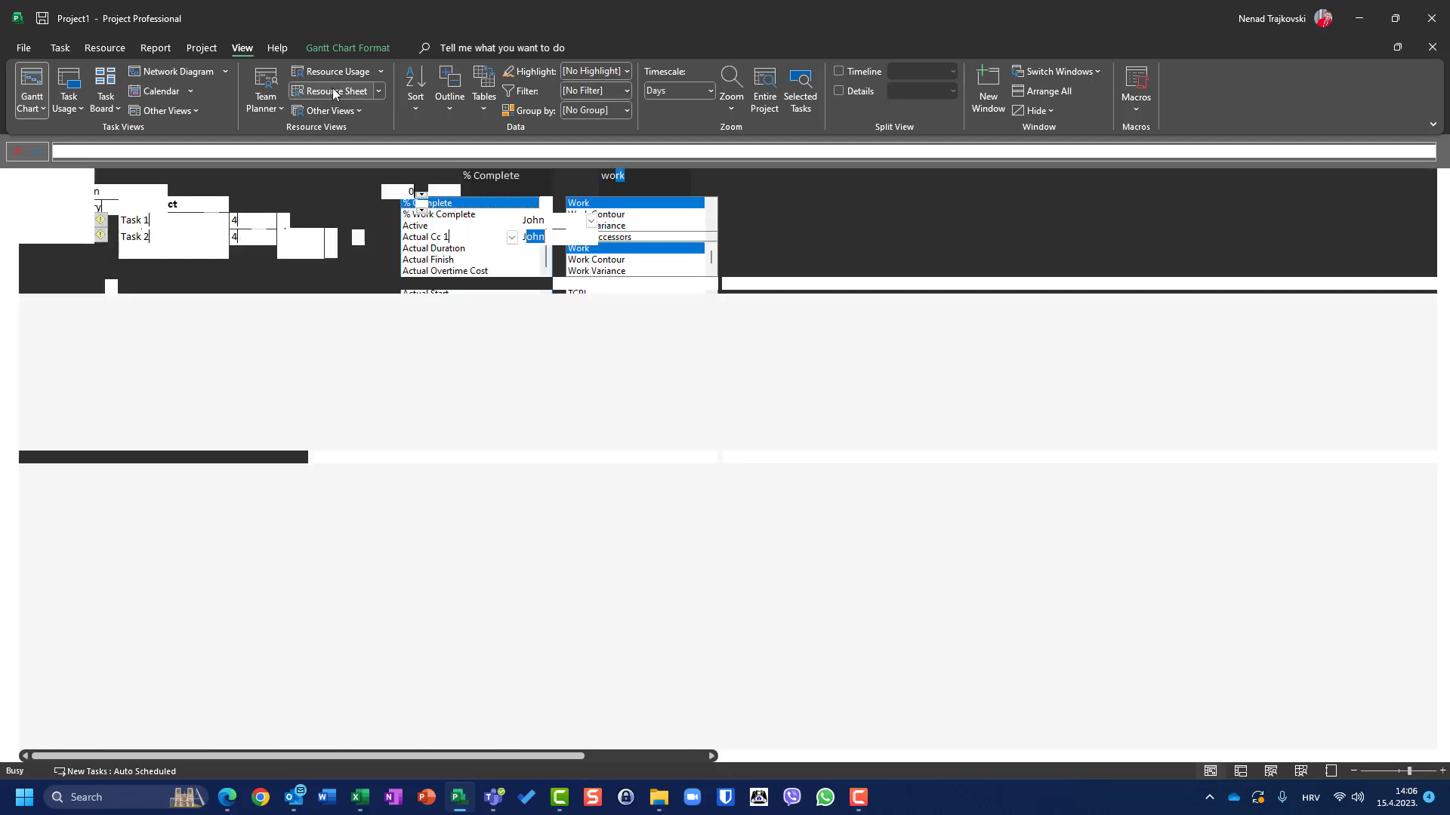
{"action": "left_click", "coordinate": [144, 190]}
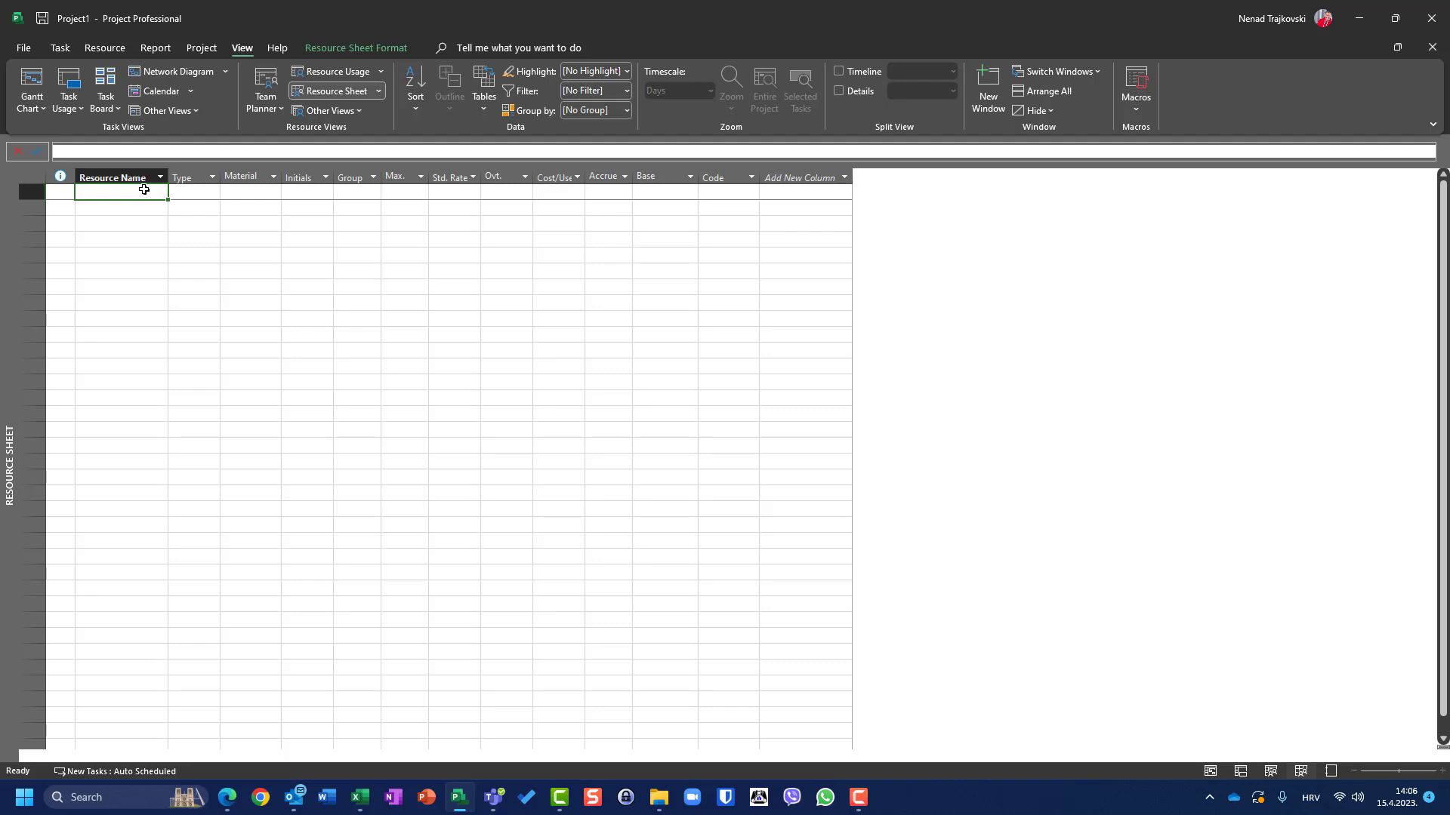
{"action": "type", "text": "Peter"}
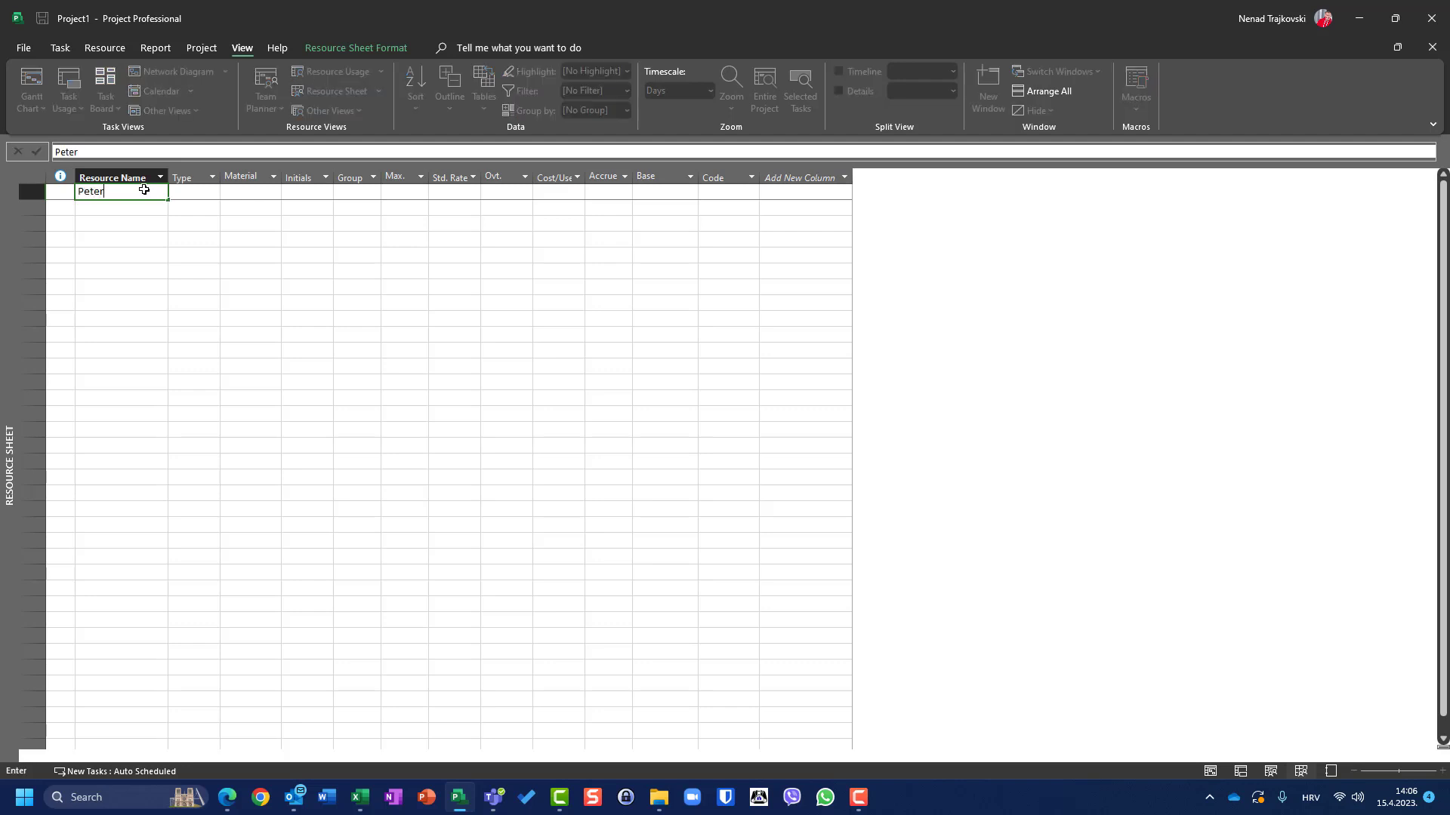
{"action": "key", "text": "Return"}
{"action": "type", "text": "Paula"}
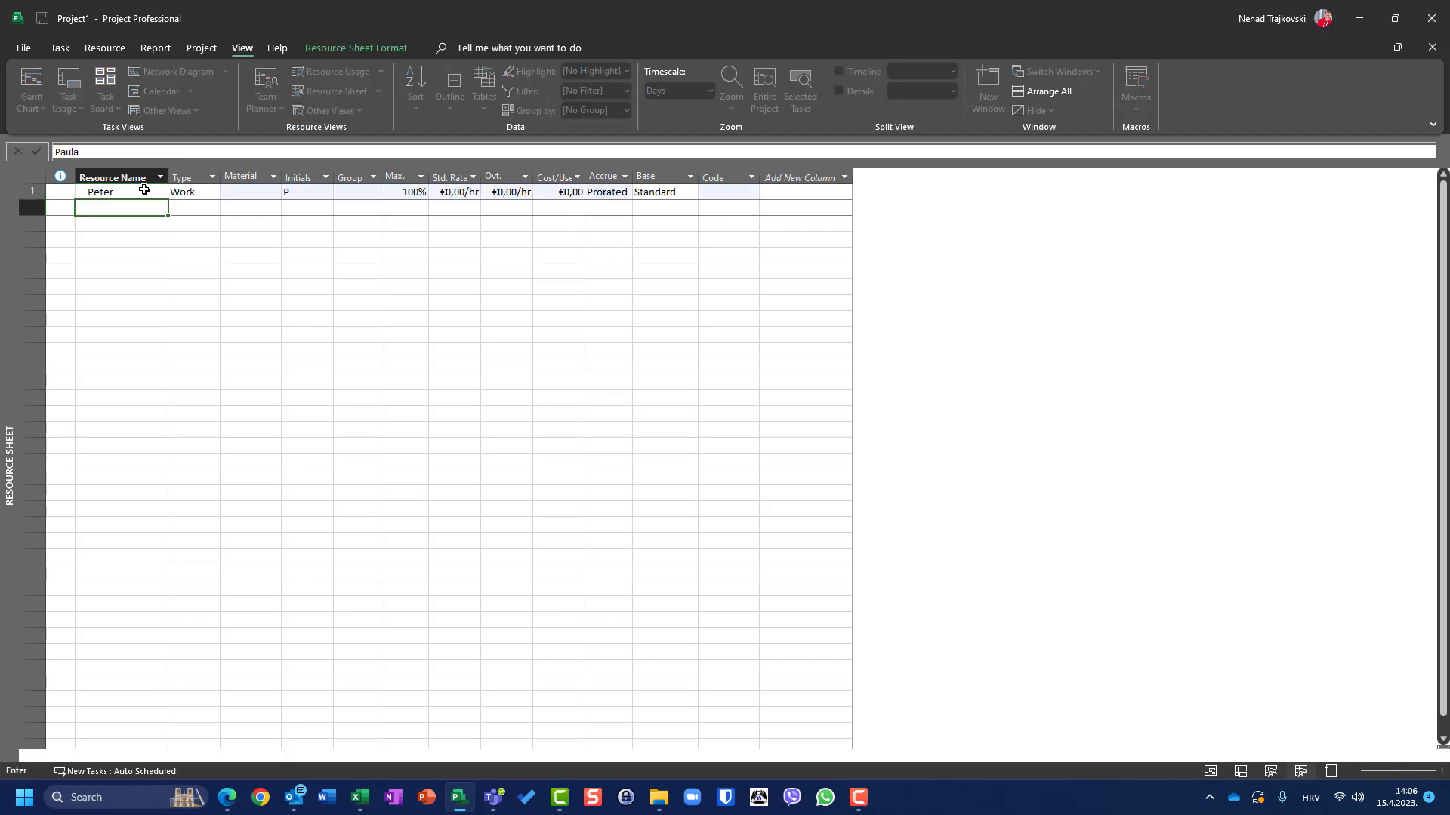
{"action": "key", "text": "Return"}
- In the Gantt Chart, assign the second resource to Task 1 and the first resource to Task 2
{"action": "left_click", "coordinate": [32, 83]}
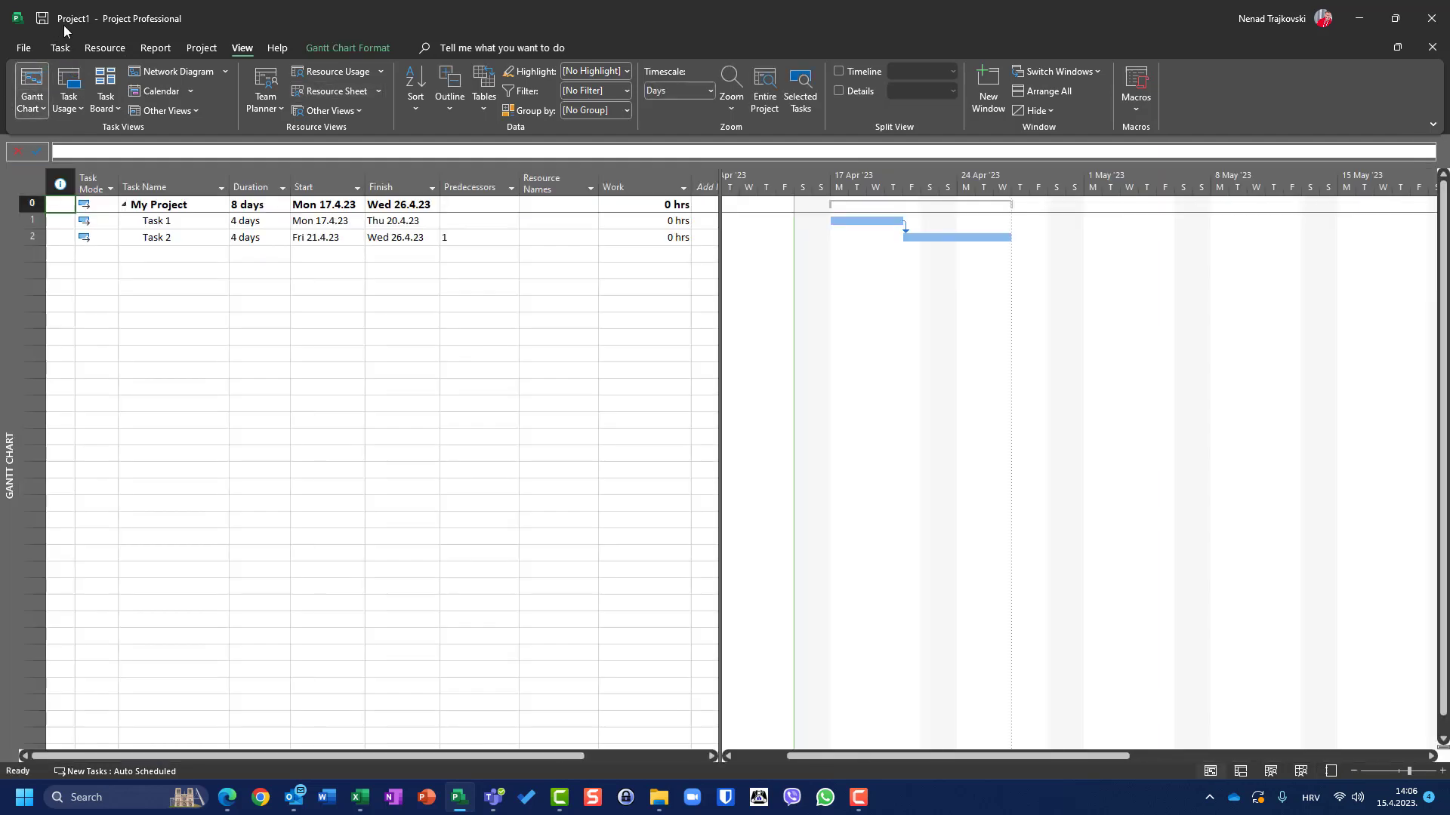
{"action": "left_click", "coordinate": [575, 219]}
{"action": "left_click", "coordinate": [590, 221]}
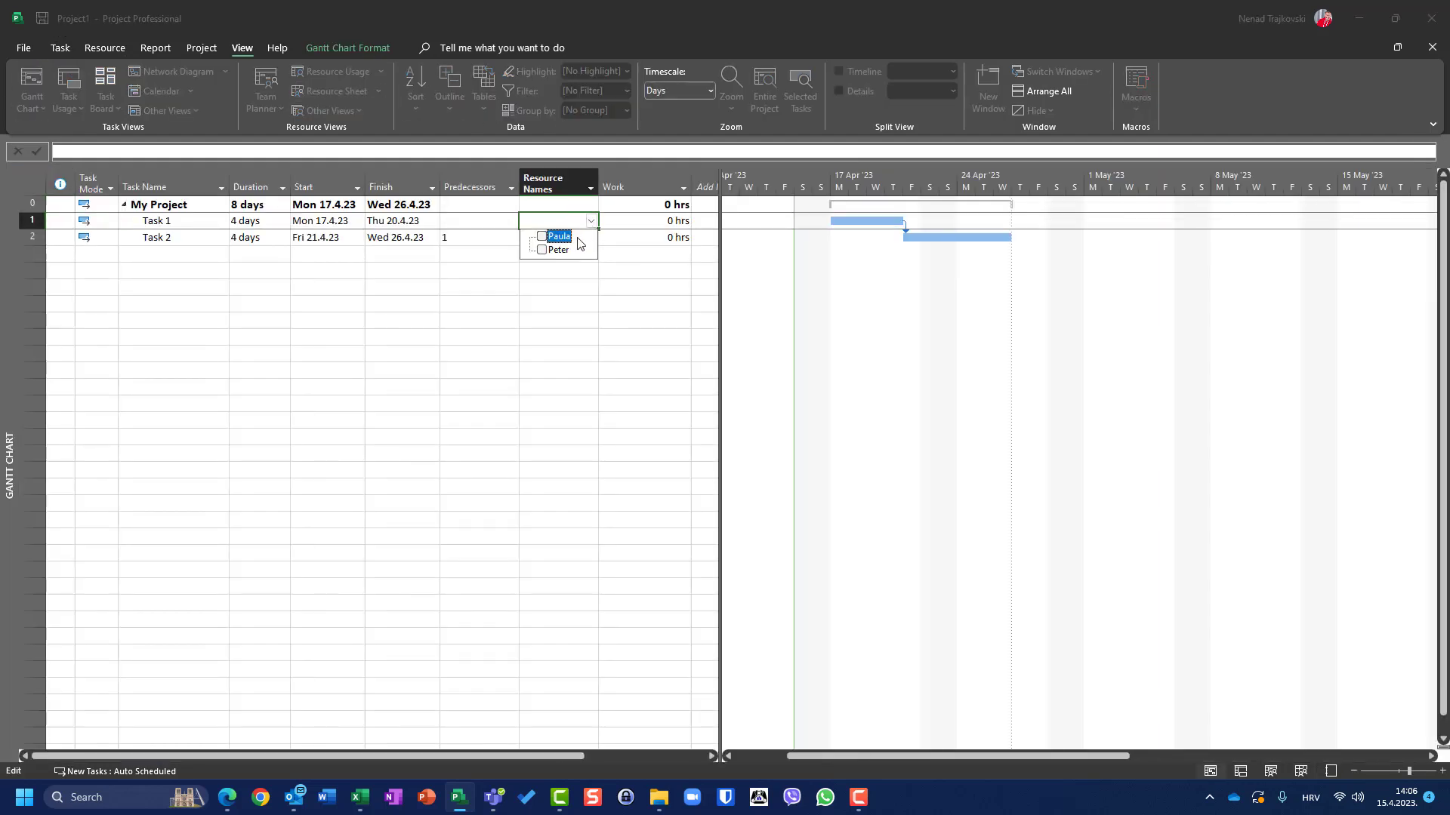
{"action": "left_click", "coordinate": [541, 236]}
{"action": "key", "text": "Return"}
{"action": "left_click", "coordinate": [592, 236]}
{"action": "left_click", "coordinate": [591, 237]}
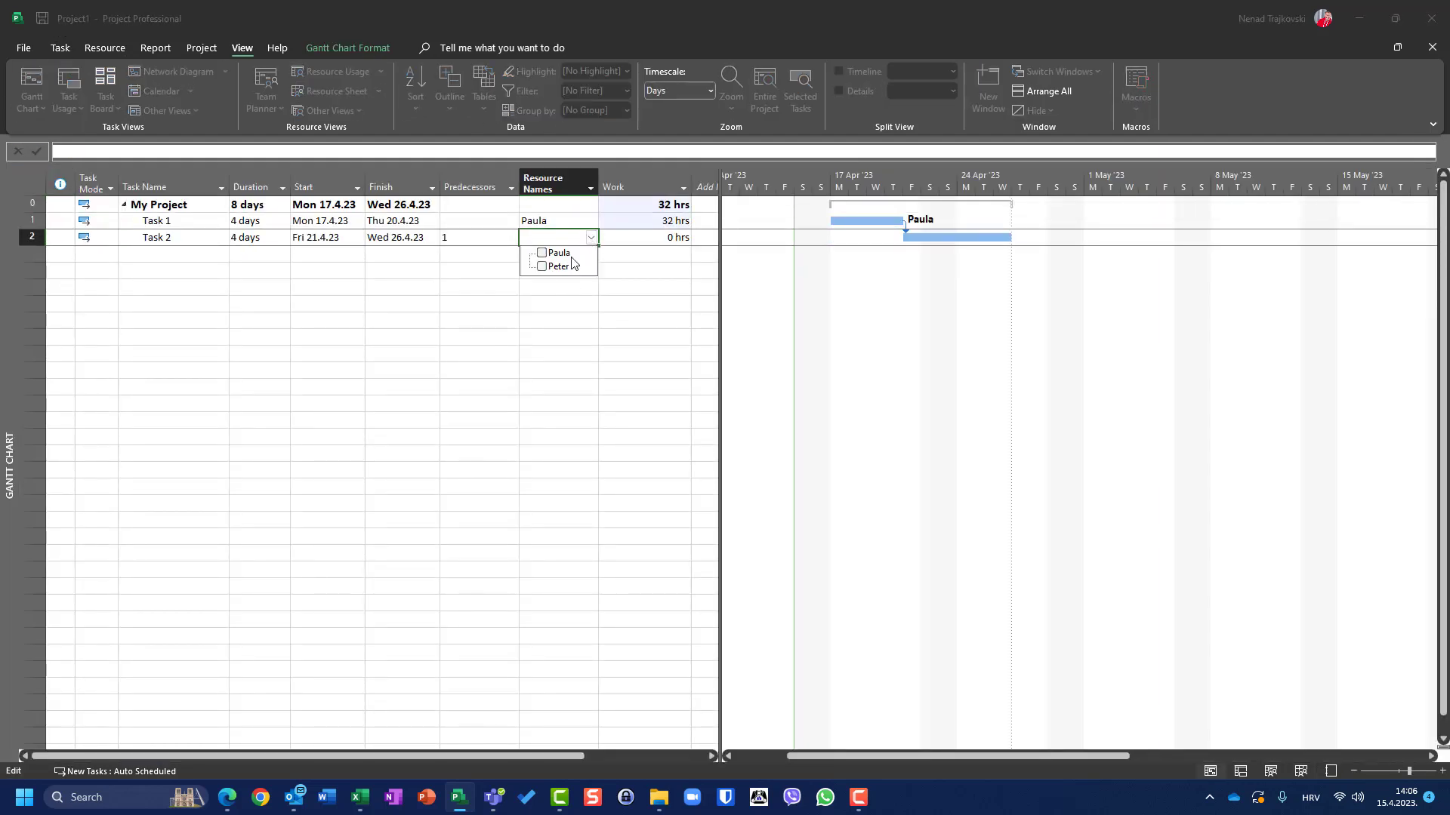
{"action": "left_click", "coordinate": [562, 266]}
{"action": "key", "text": "Return"}
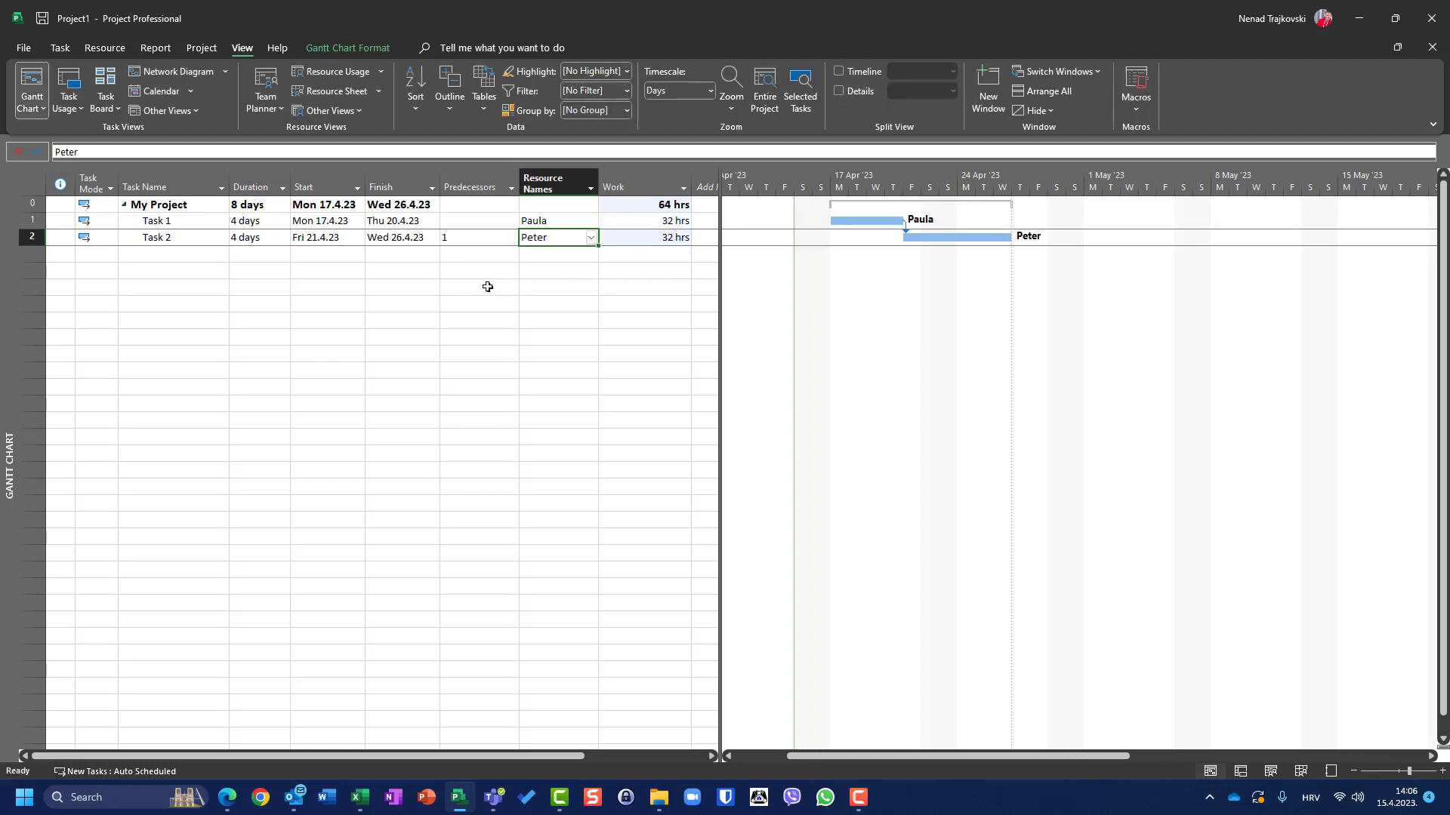
- Mark Task 1 as 100% complete and Task 2 as 50% complete
{"action": "left_click", "coordinate": [32, 220]}
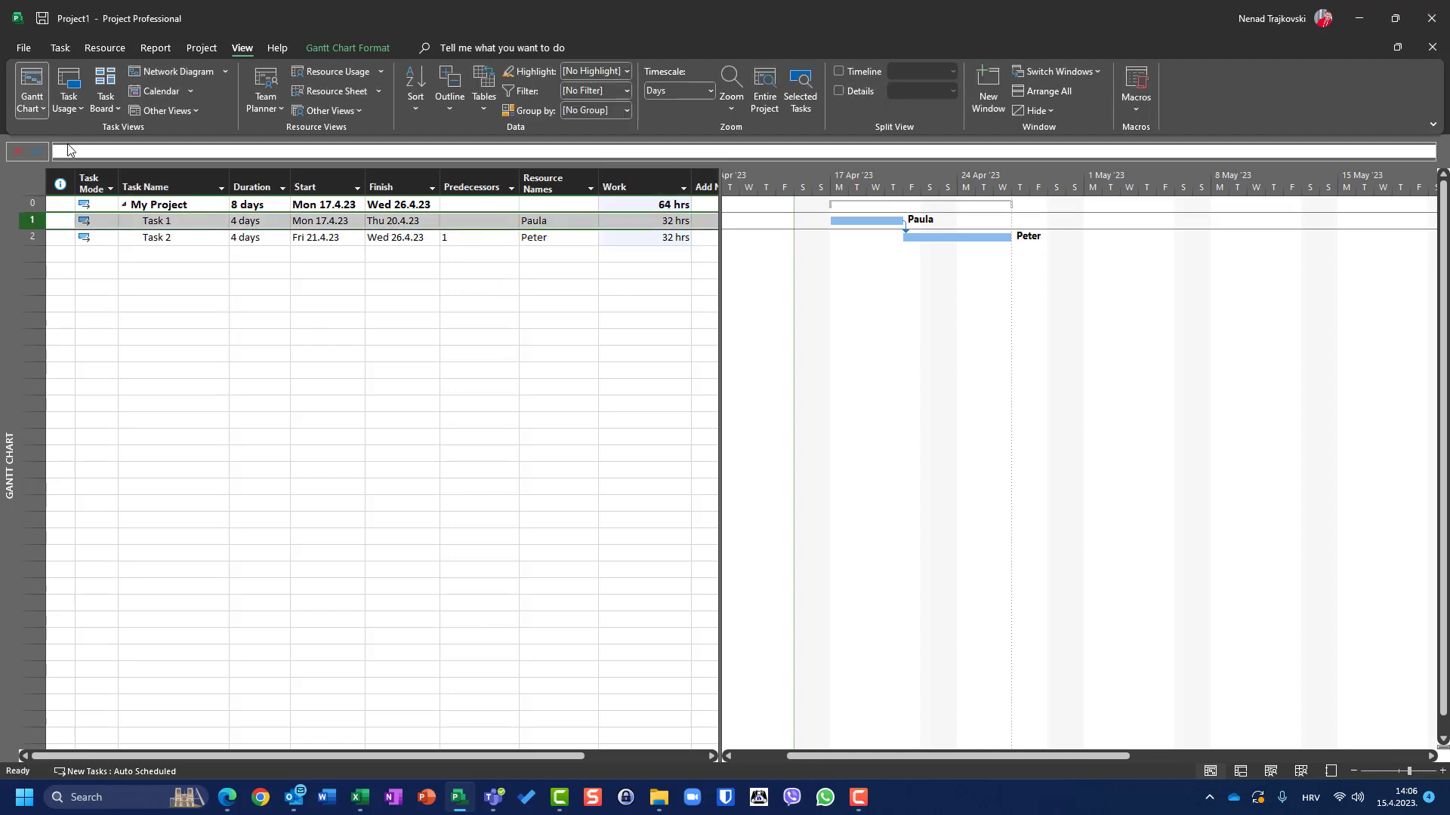
{"action": "left_click", "coordinate": [59, 47]}
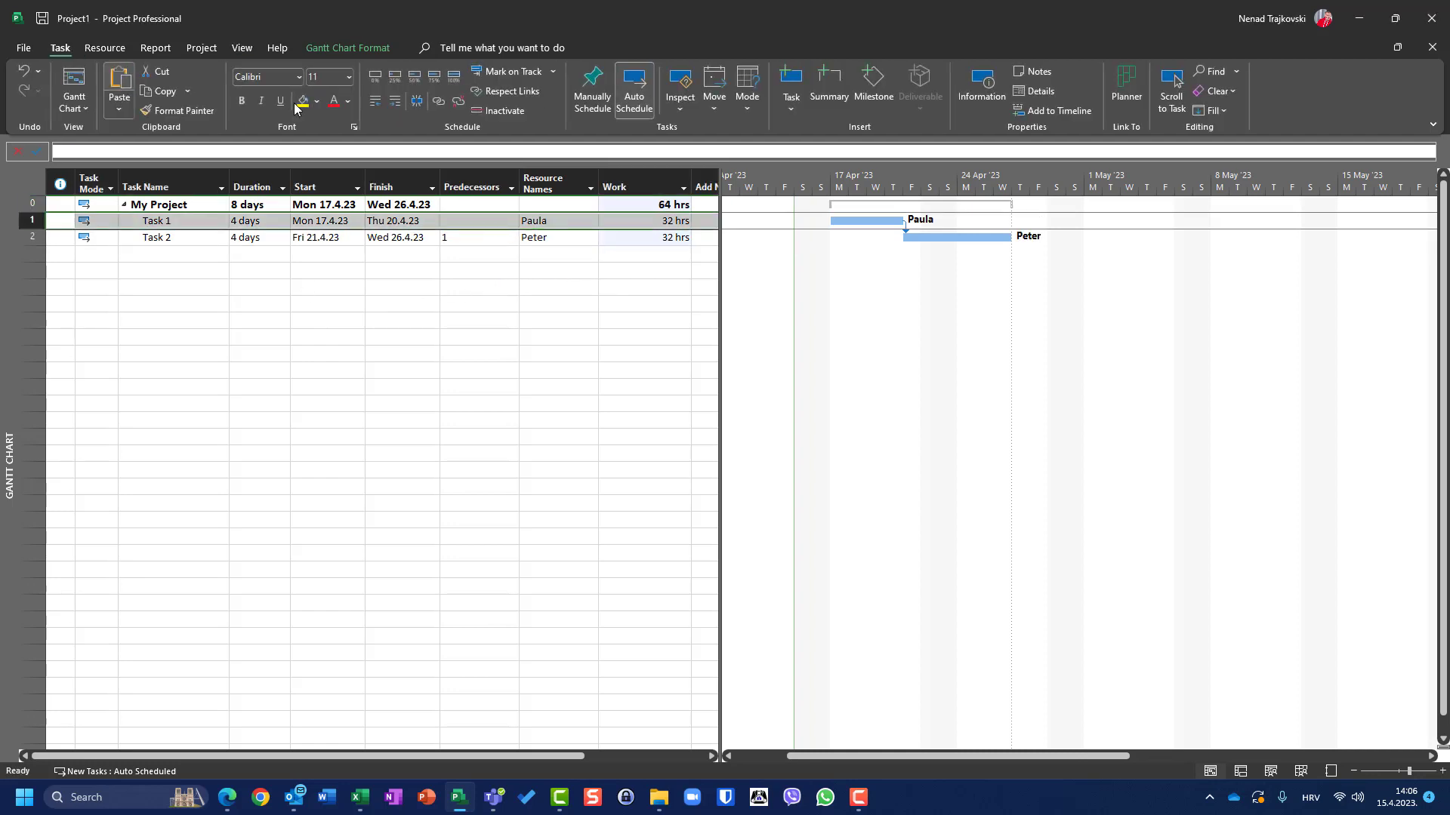
{"action": "left_click", "coordinate": [453, 76]}
{"action": "left_click", "coordinate": [32, 236]}
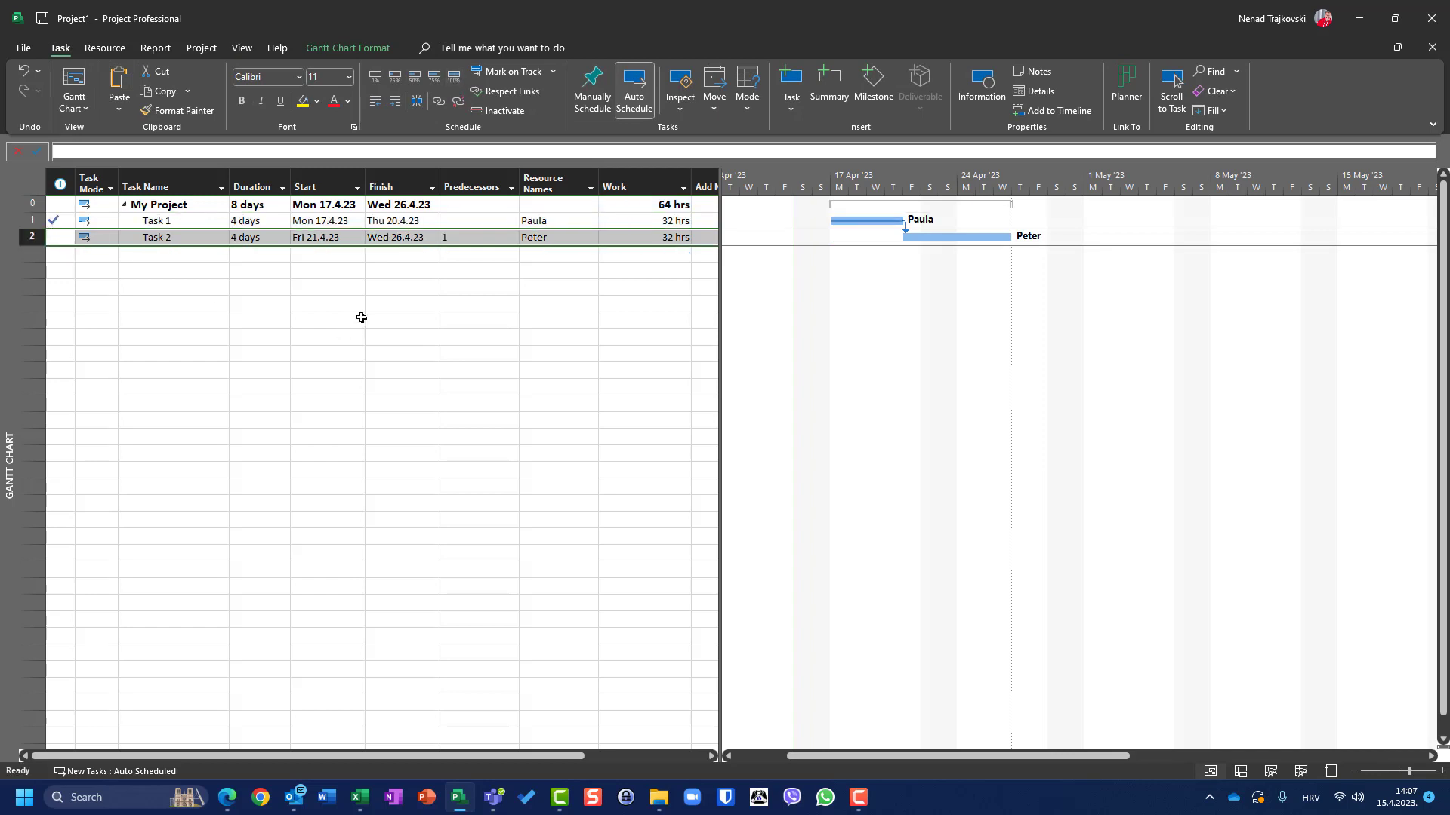
{"action": "left_click", "coordinate": [414, 76]}
- Try to delete both resources from the Resource Sheet and decline the deletion
{"action": "left_click", "coordinate": [241, 48]}
{"action": "left_click", "coordinate": [319, 89]}
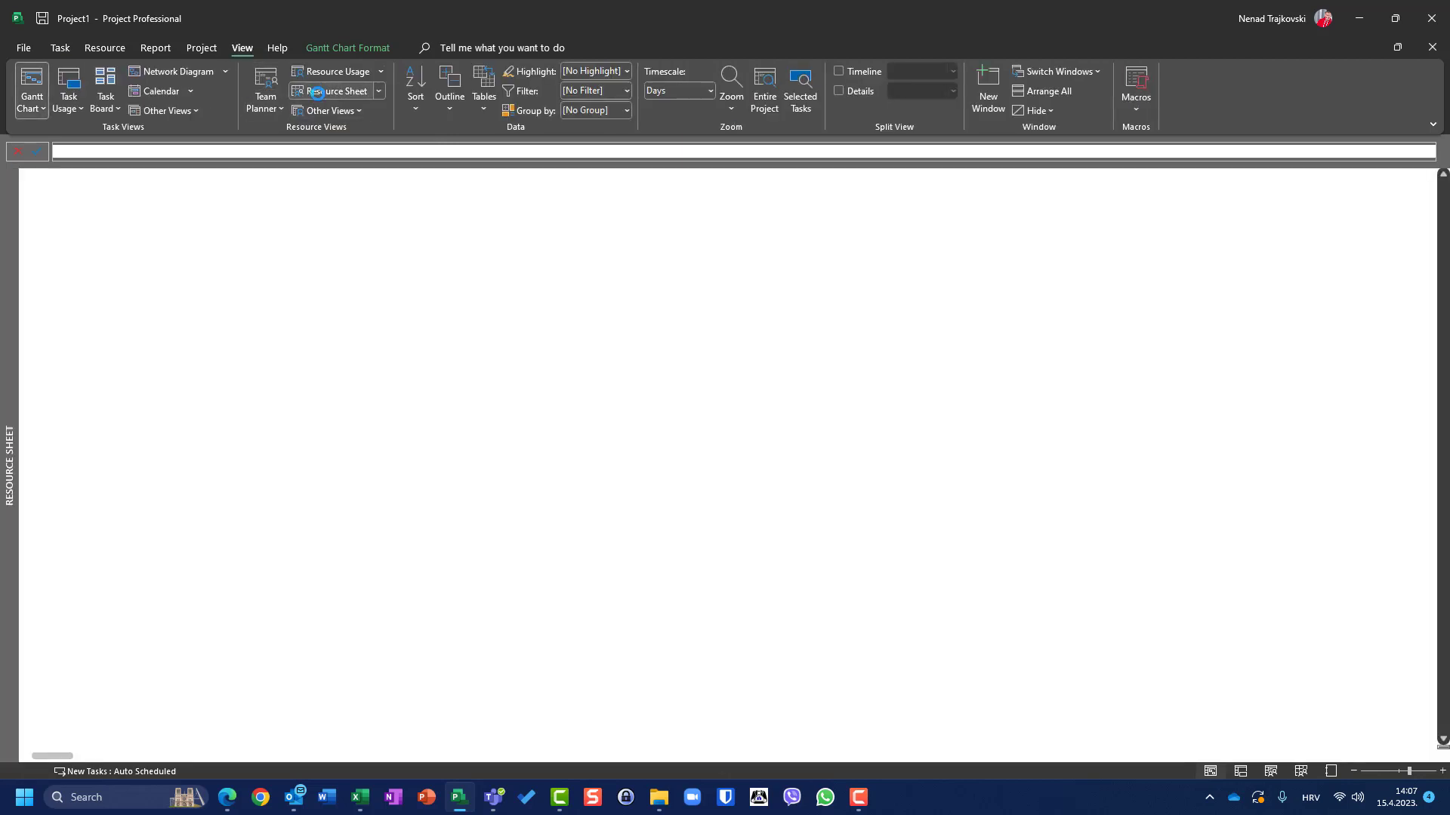
{"action": "left_click", "coordinate": [31, 82]}
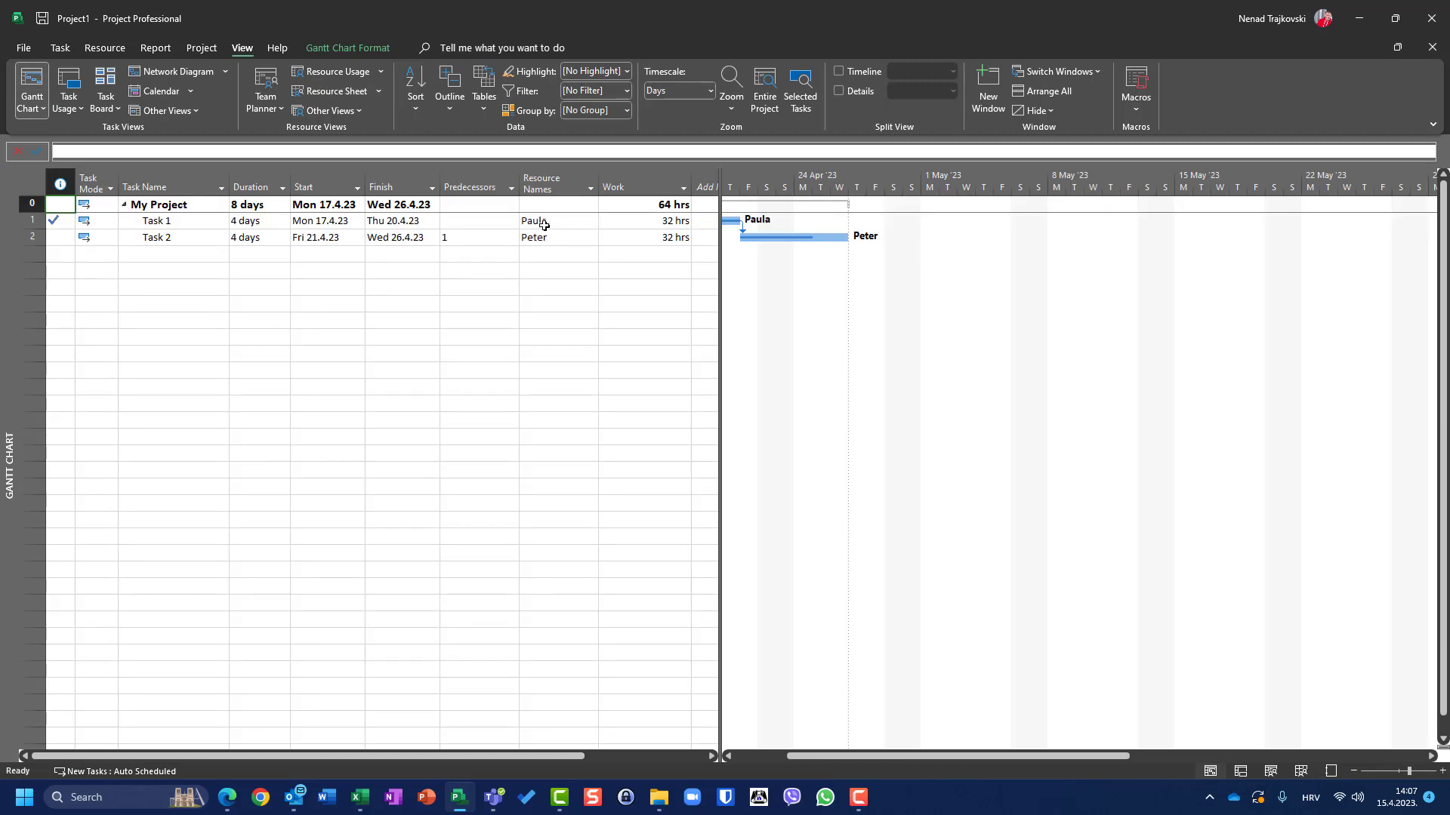
{"action": "left_click", "coordinate": [330, 90]}
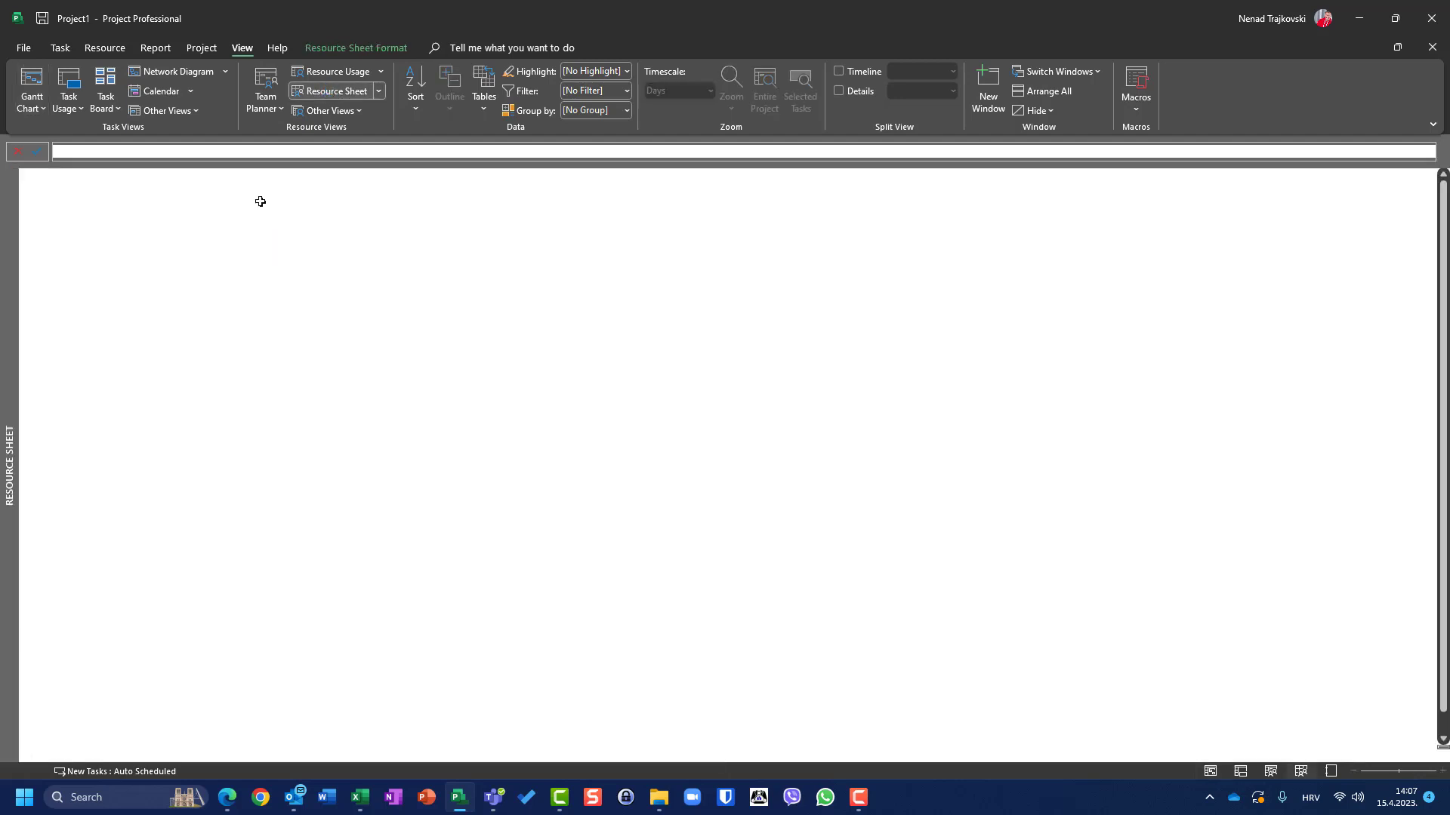
{"action": "left_click", "coordinate": [44, 194]}
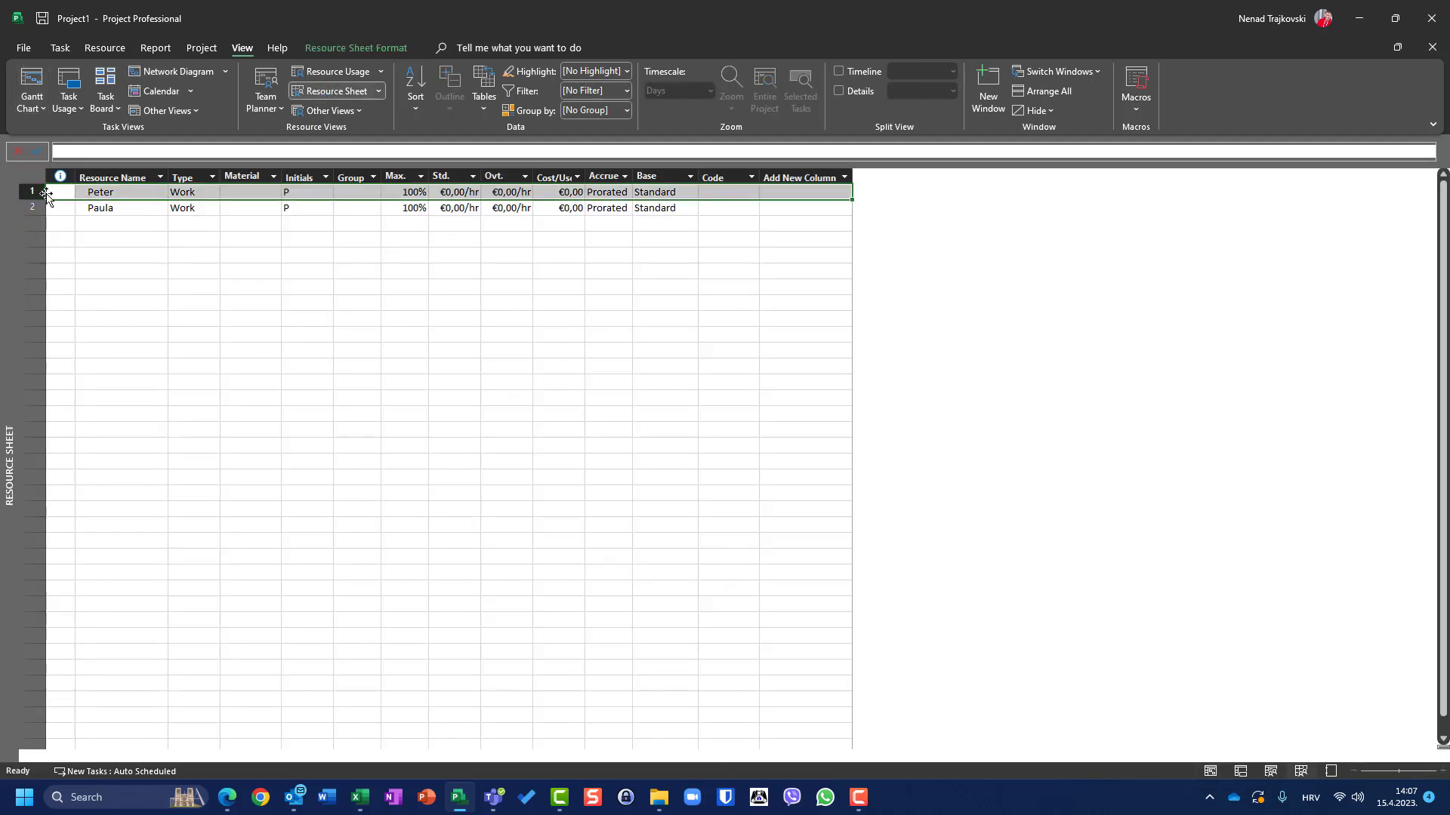
{"action": "key", "text": "shift+Down"}
{"action": "key", "text": "Delete"}
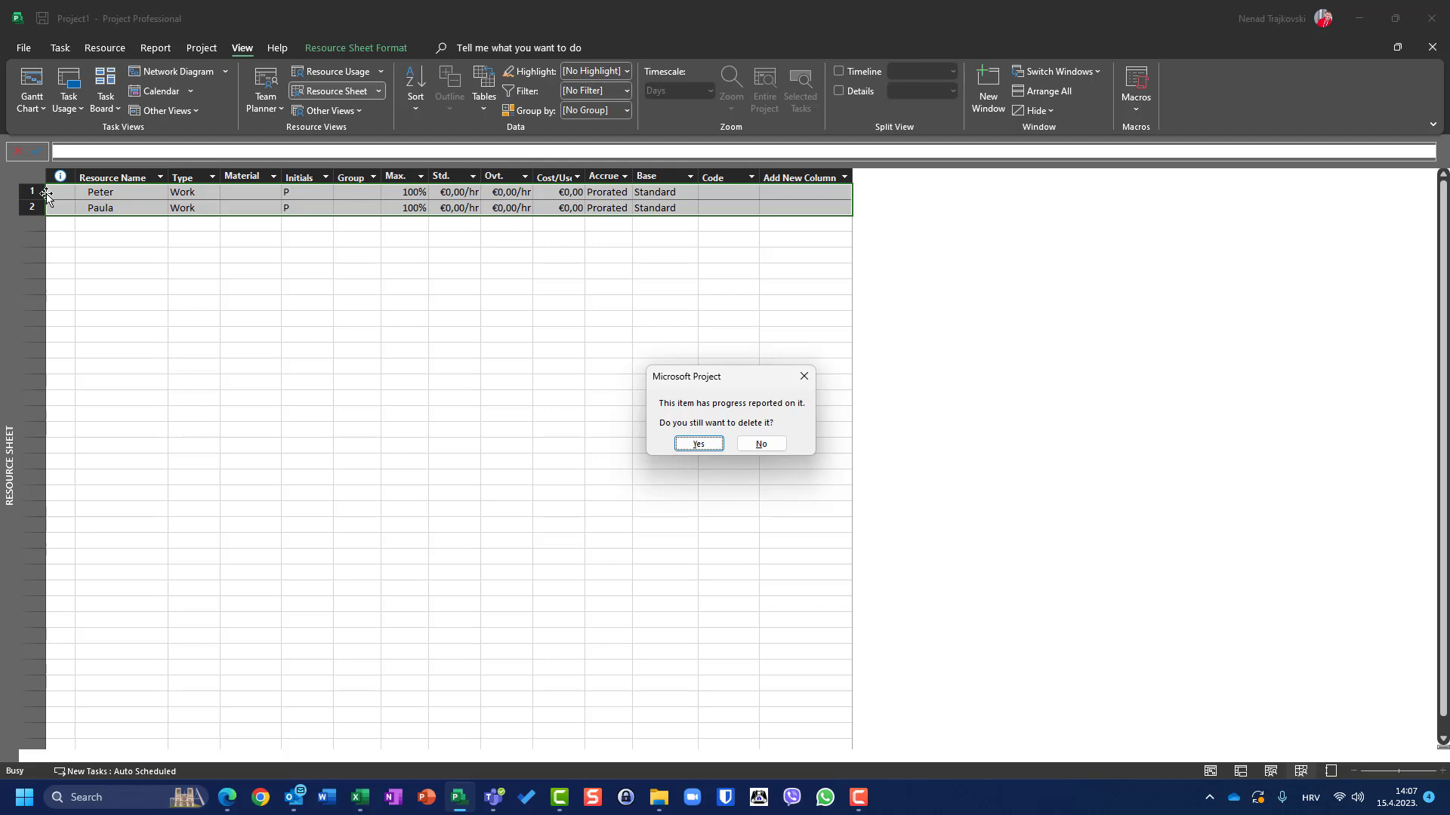
{"action": "left_click", "coordinate": [762, 444]}
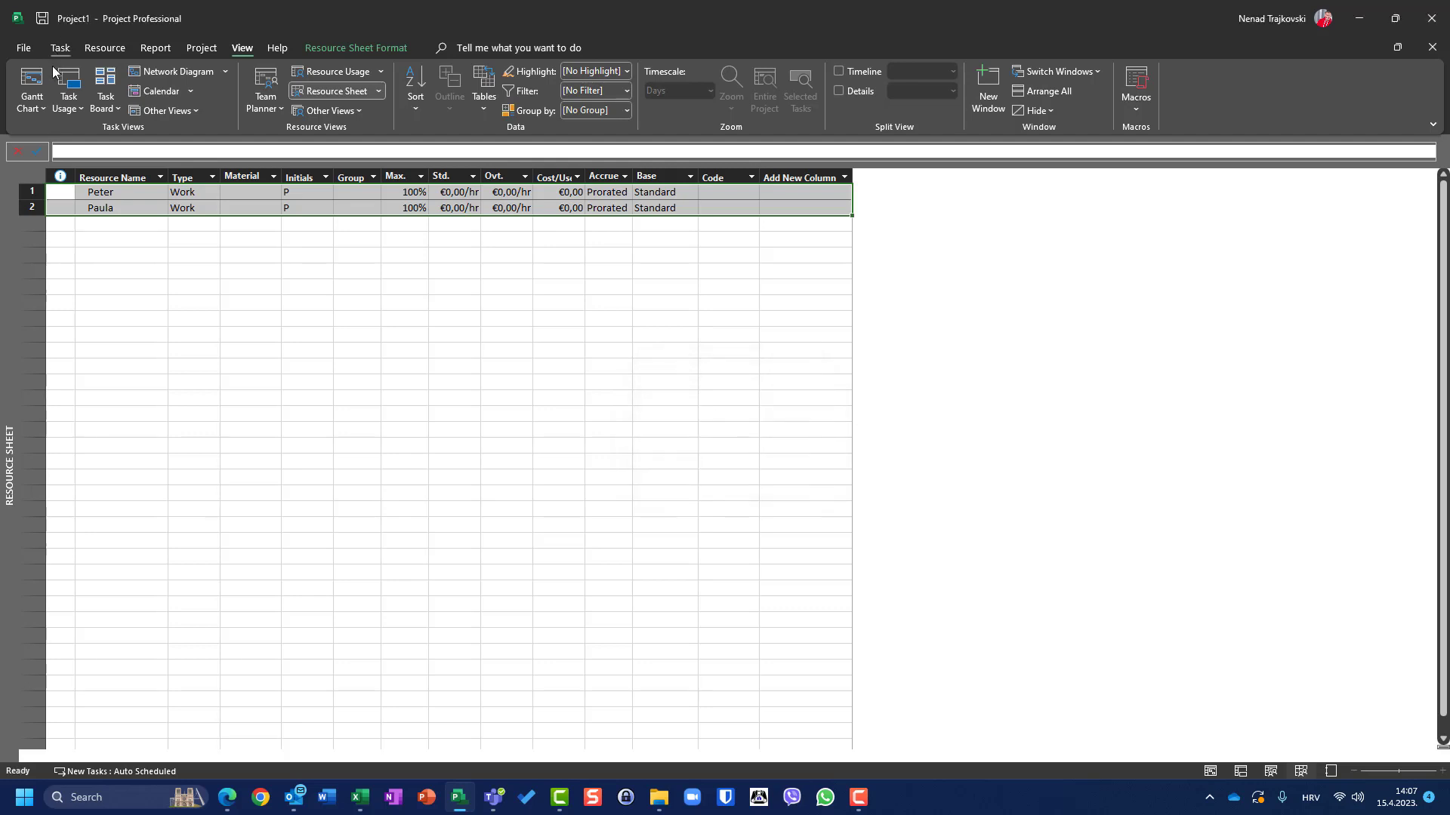
- Reset the progress of Task 1 and Task 2 to 0% in the Gantt Chart
{"action": "left_click", "coordinate": [32, 78]}
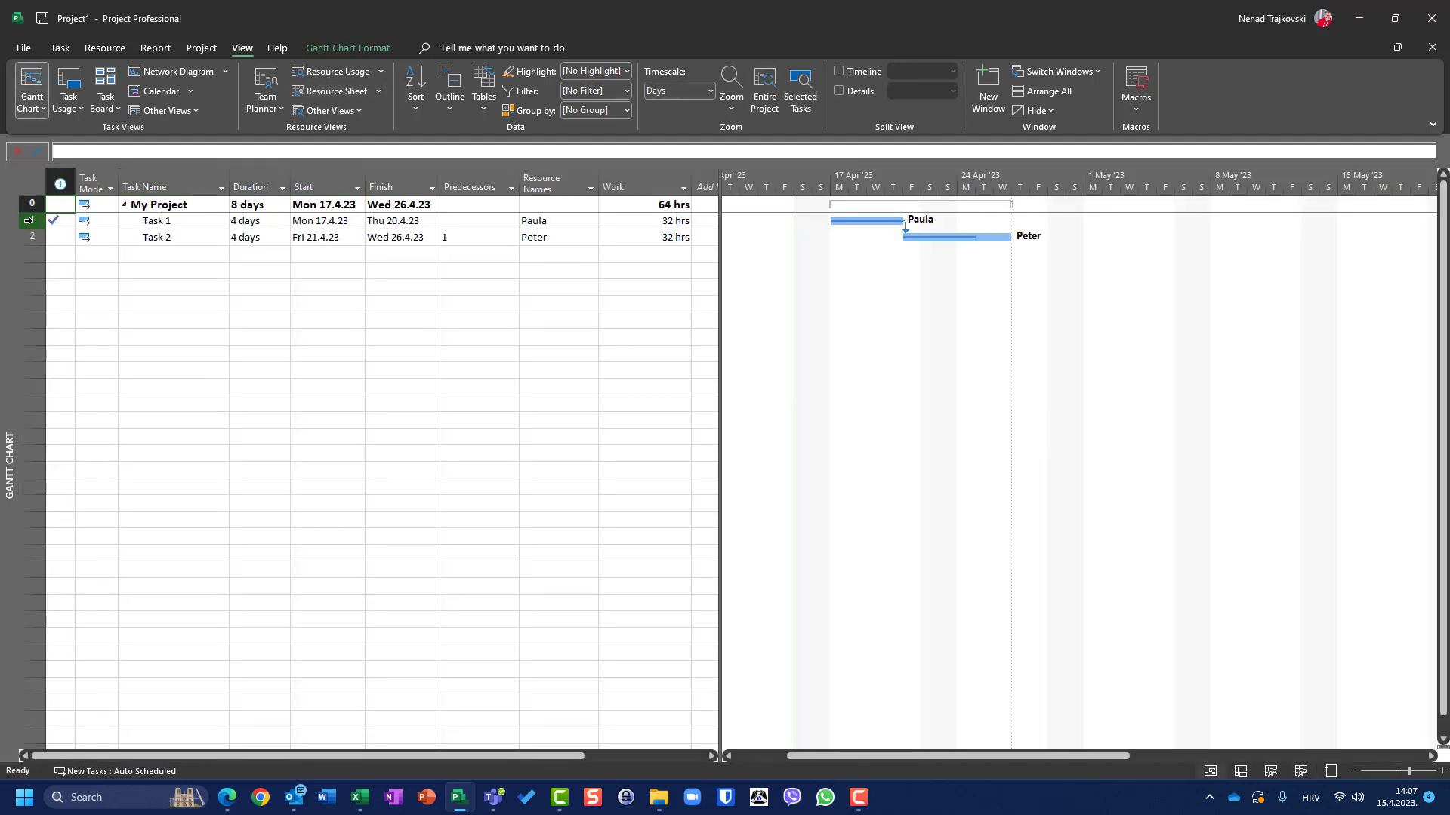
{"action": "left_click", "coordinate": [33, 221]}
{"action": "left_click", "coordinate": [32, 238], "text": "shift"}
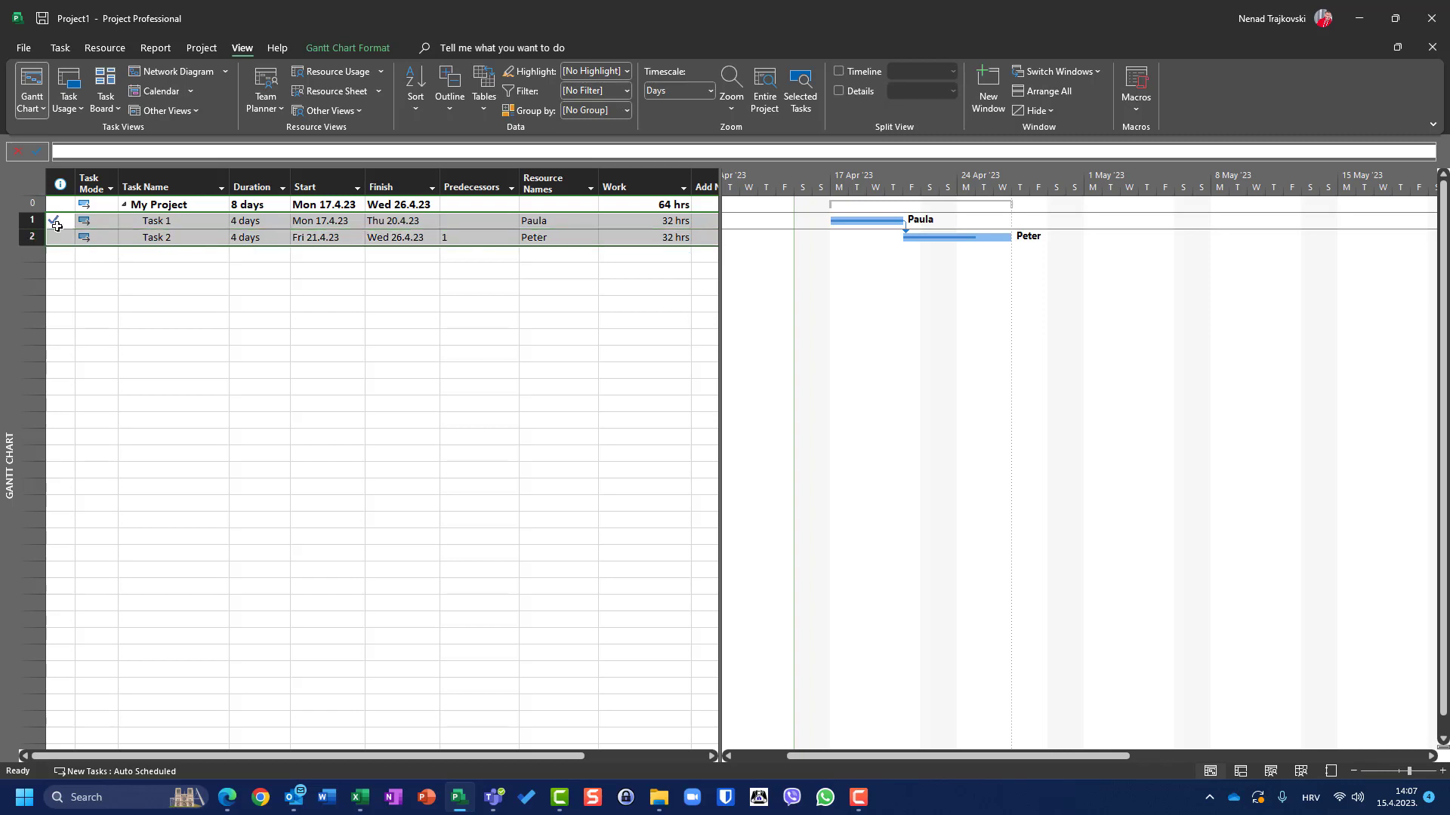
{"action": "left_click", "coordinate": [60, 47]}
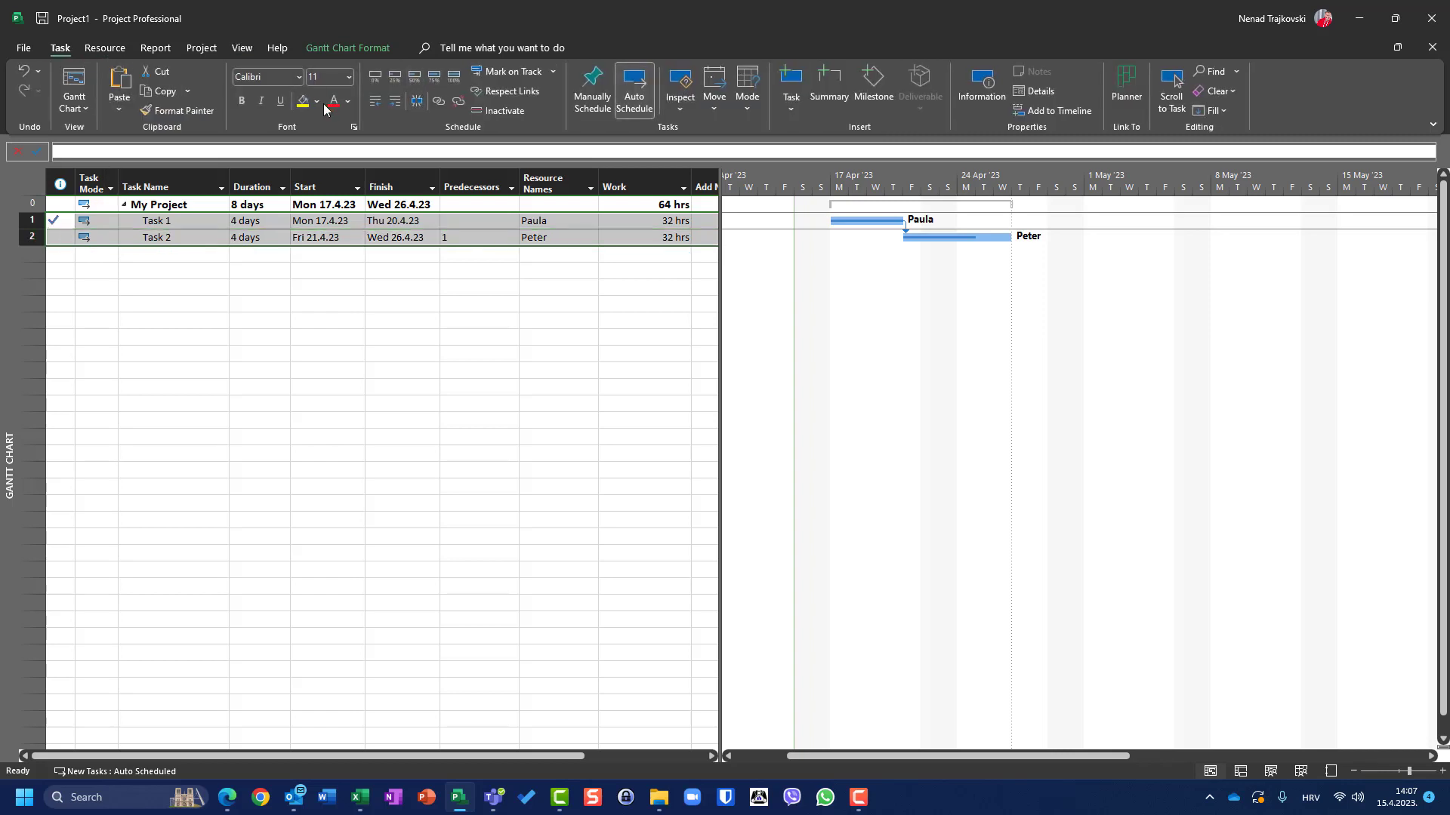
{"action": "left_click", "coordinate": [375, 77]}
- Remove both resources from the Resource Sheet and go back to the Gantt Chart
{"action": "left_click", "coordinate": [242, 48]}
{"action": "left_click", "coordinate": [332, 92]}
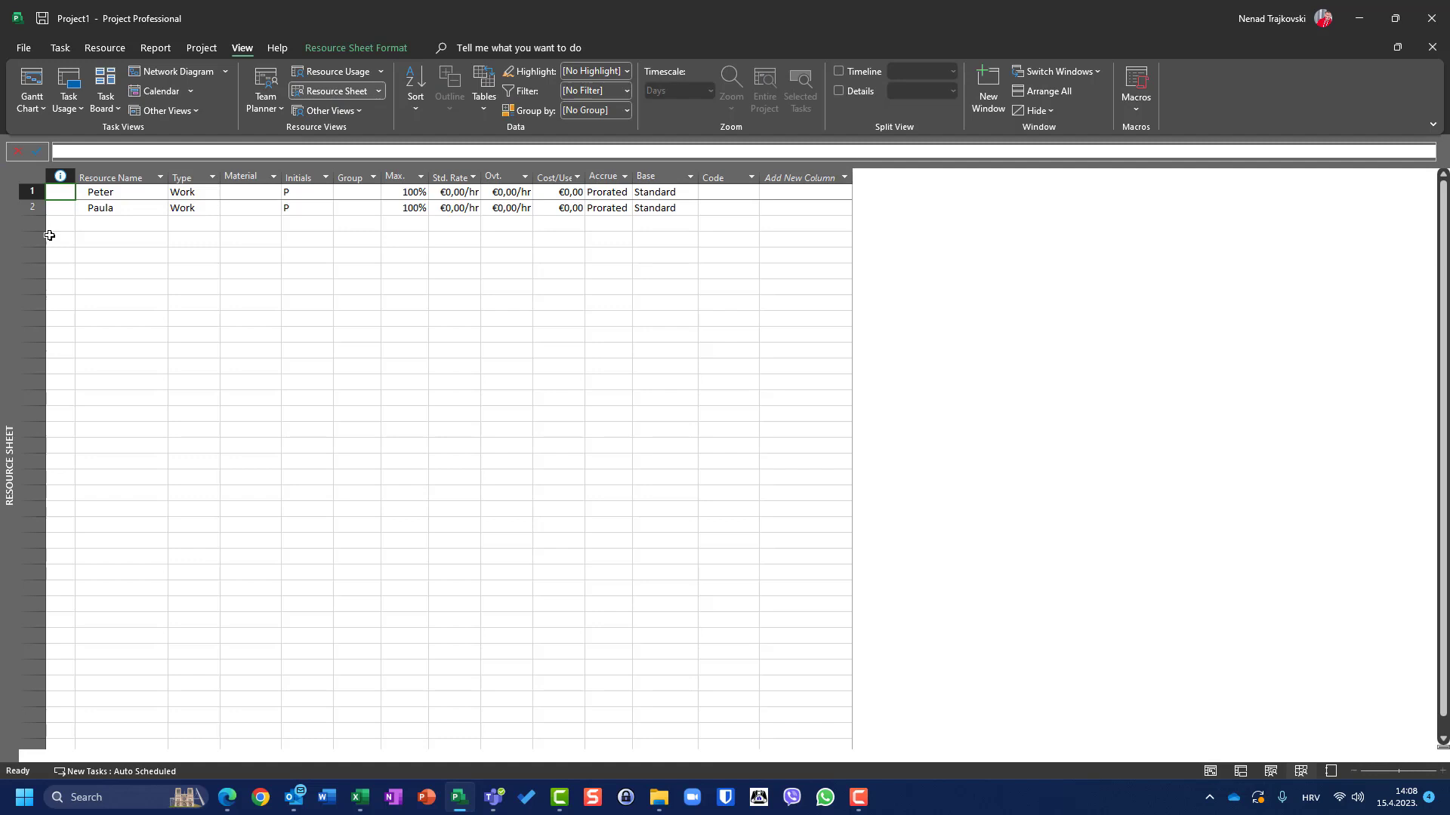
{"action": "left_click", "coordinate": [32, 192]}
{"action": "key", "text": "shift+Down"}
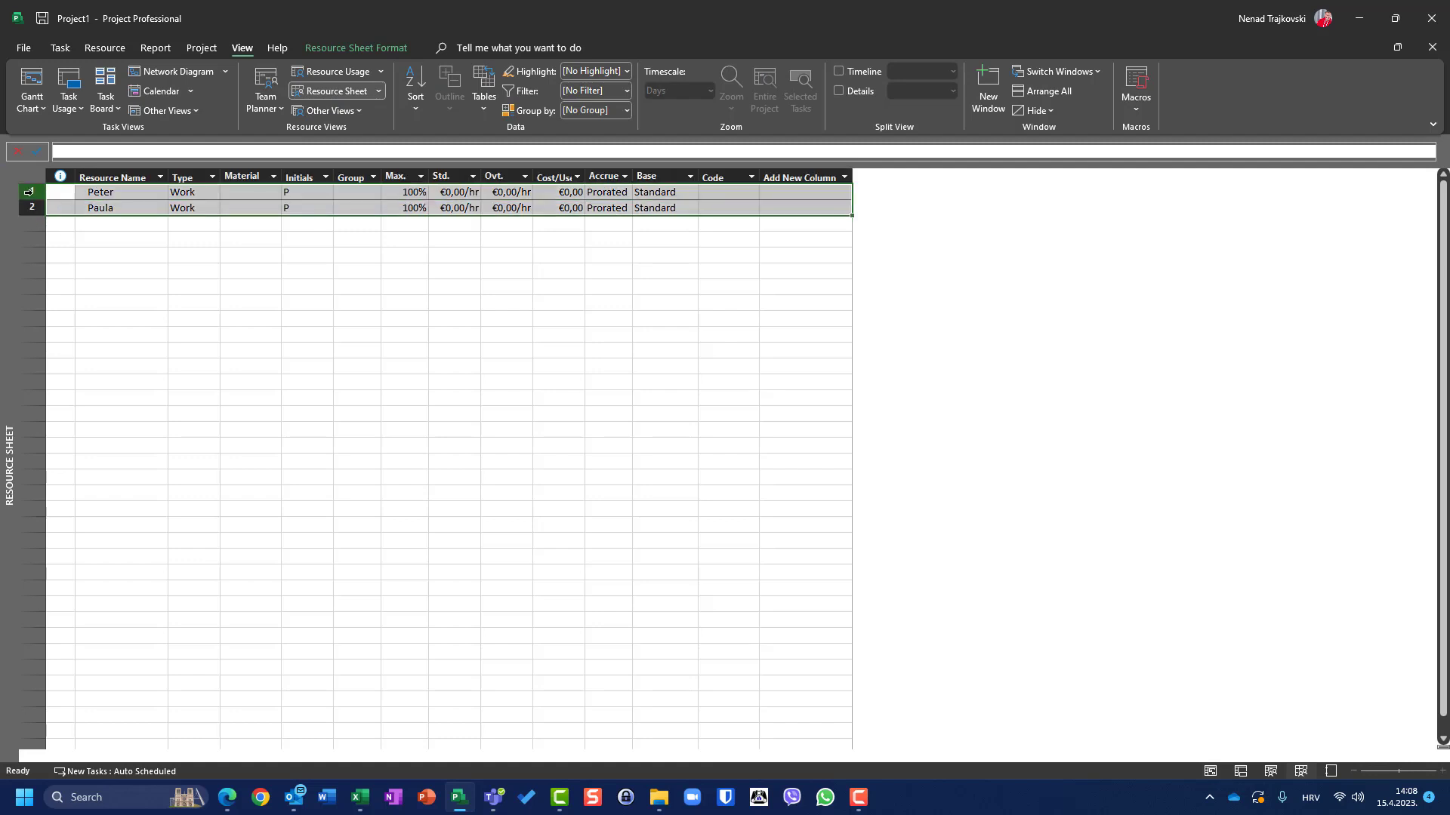
{"action": "key", "text": "Delete"}
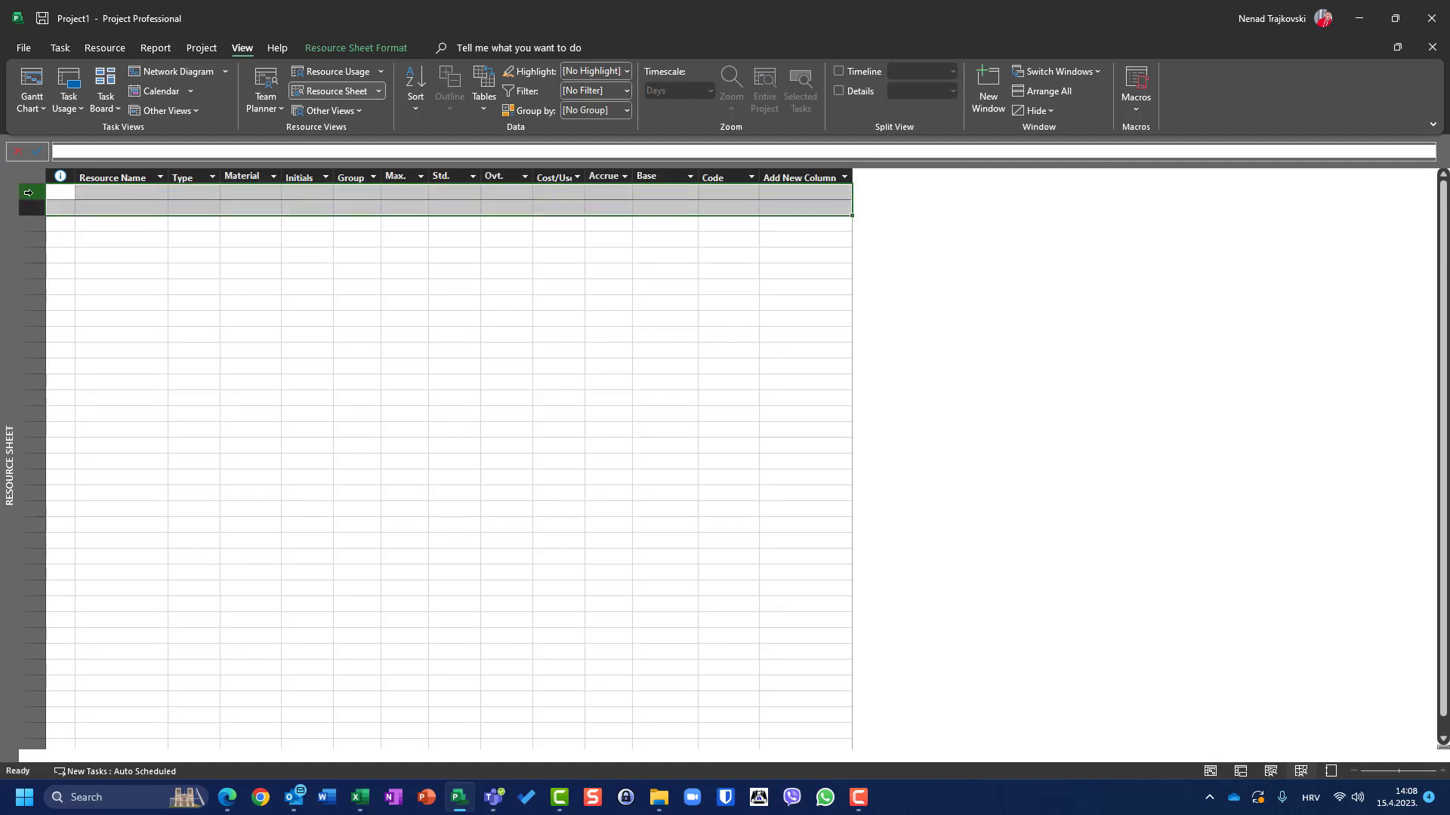
{"action": "left_click", "coordinate": [29, 82]}
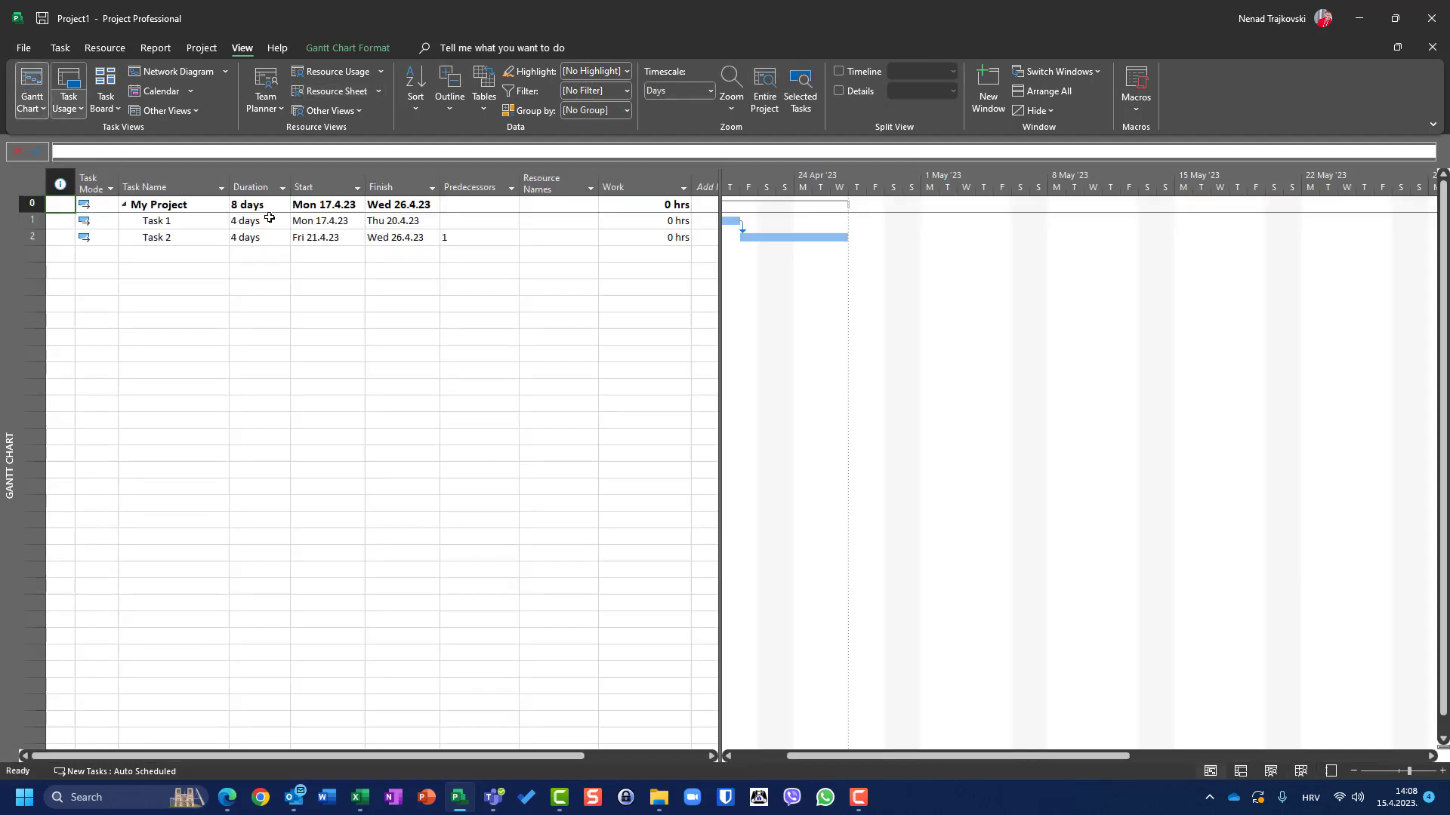